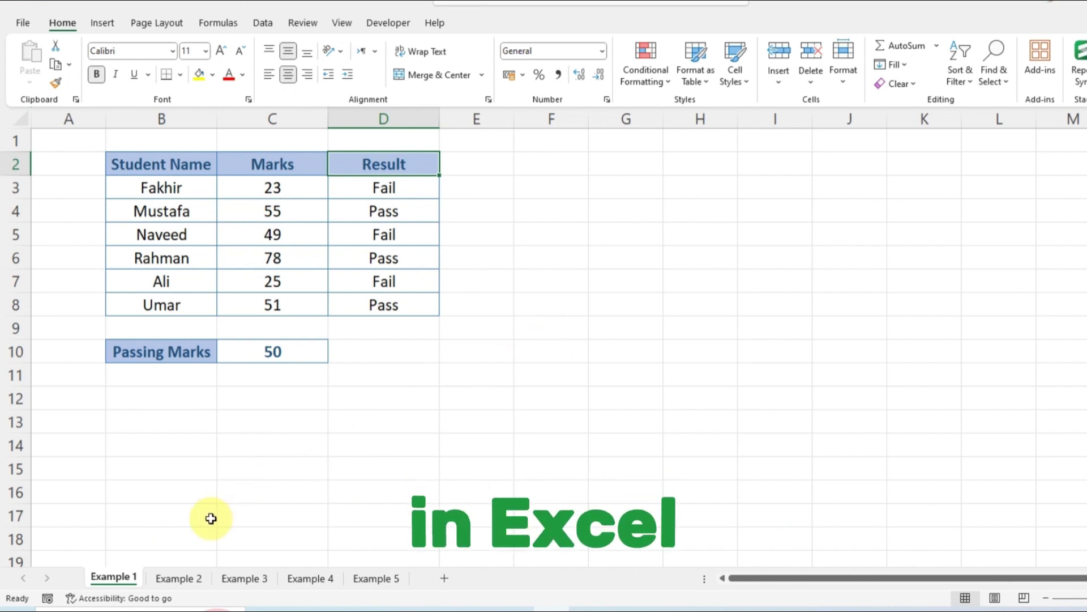
Step: Browse the Example 2, 3, 4 and 5 sheets, then return to Example 1
{"action": "left_click", "coordinate": [180, 578]}
{"action": "left_click", "coordinate": [233, 577]}
{"action": "left_click", "coordinate": [300, 578]}
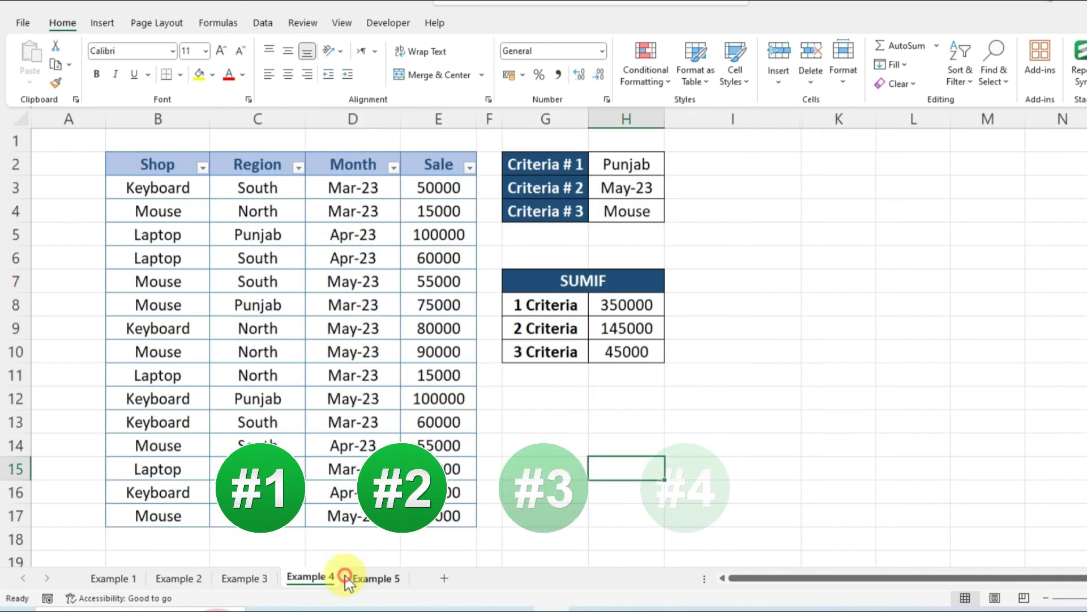
{"action": "left_click", "coordinate": [375, 577]}
{"action": "left_click", "coordinate": [113, 577]}
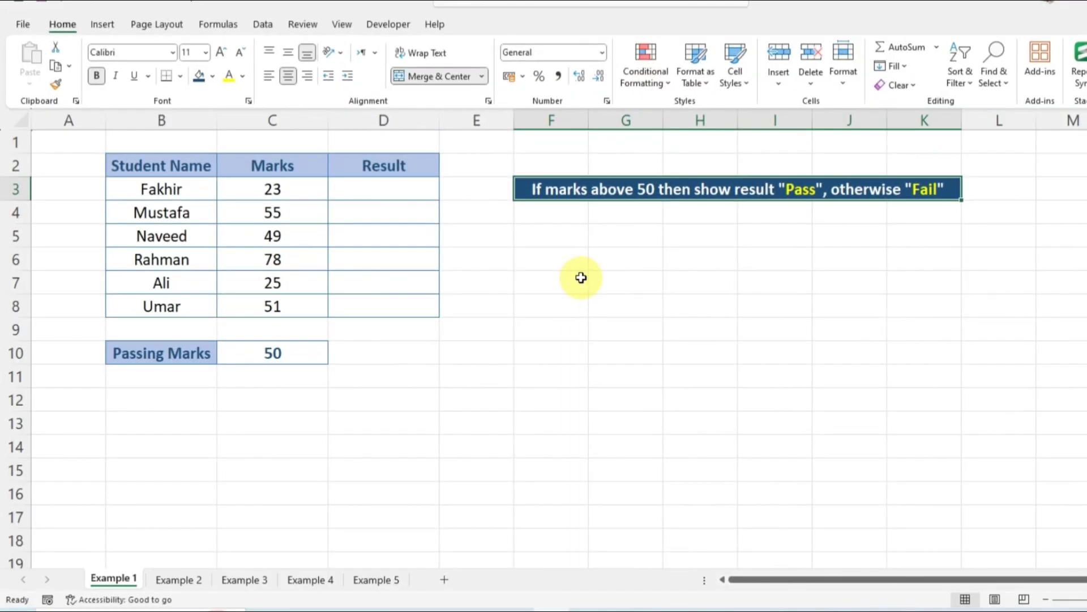
{"action": "left_click_drag", "start_coordinate": [182, 170], "coordinate": [353, 298]}
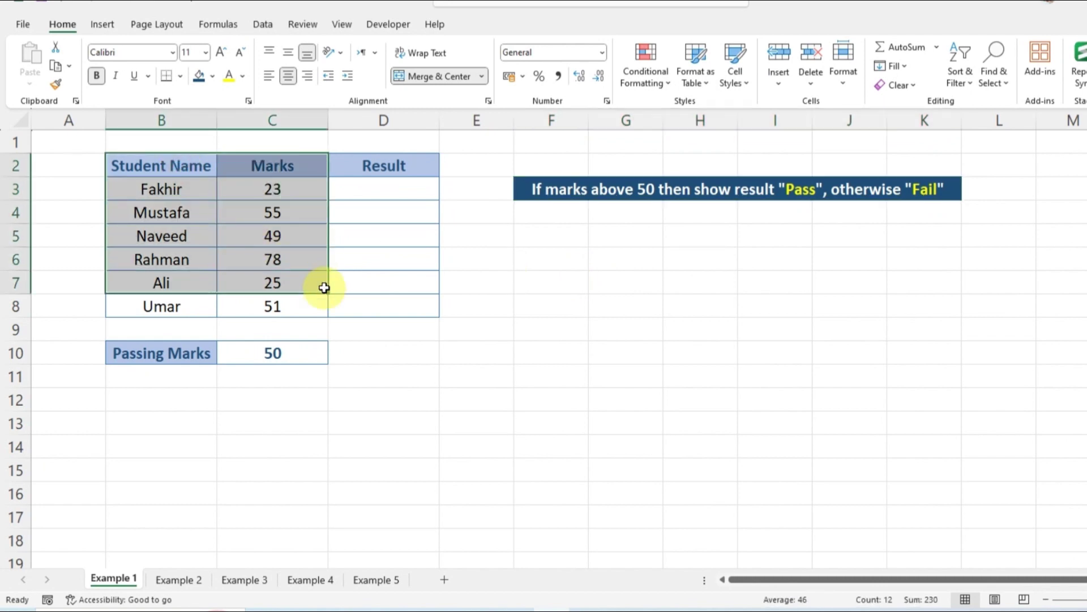
{"action": "left_click_drag", "start_coordinate": [161, 165], "coordinate": [170, 306]}
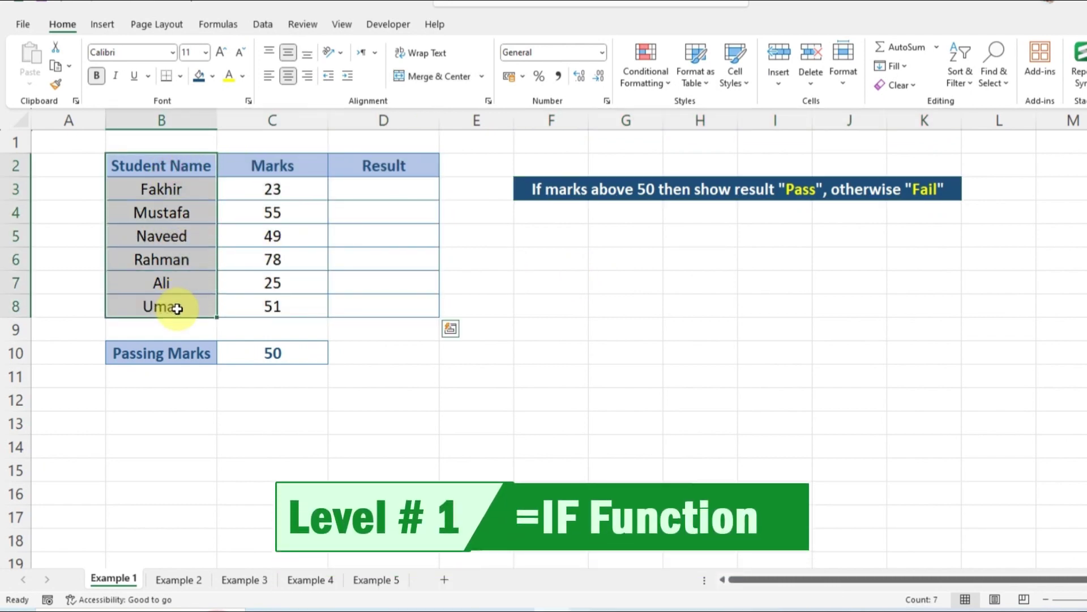
{"action": "left_click_drag", "start_coordinate": [294, 165], "coordinate": [298, 304]}
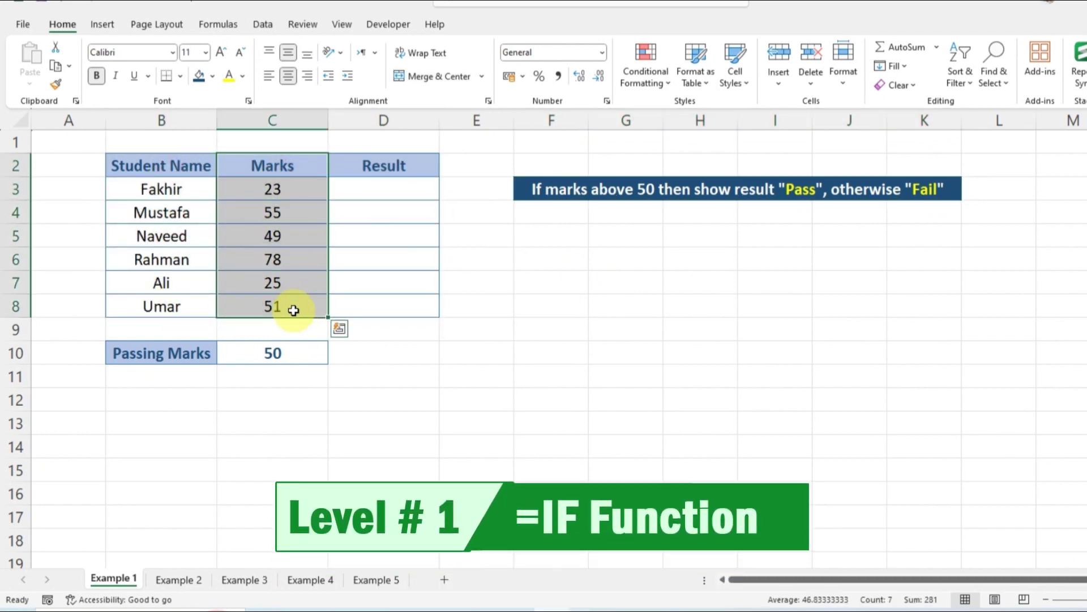
{"action": "left_click", "coordinate": [212, 385]}
{"action": "left_click_drag", "start_coordinate": [177, 352], "coordinate": [306, 353]}
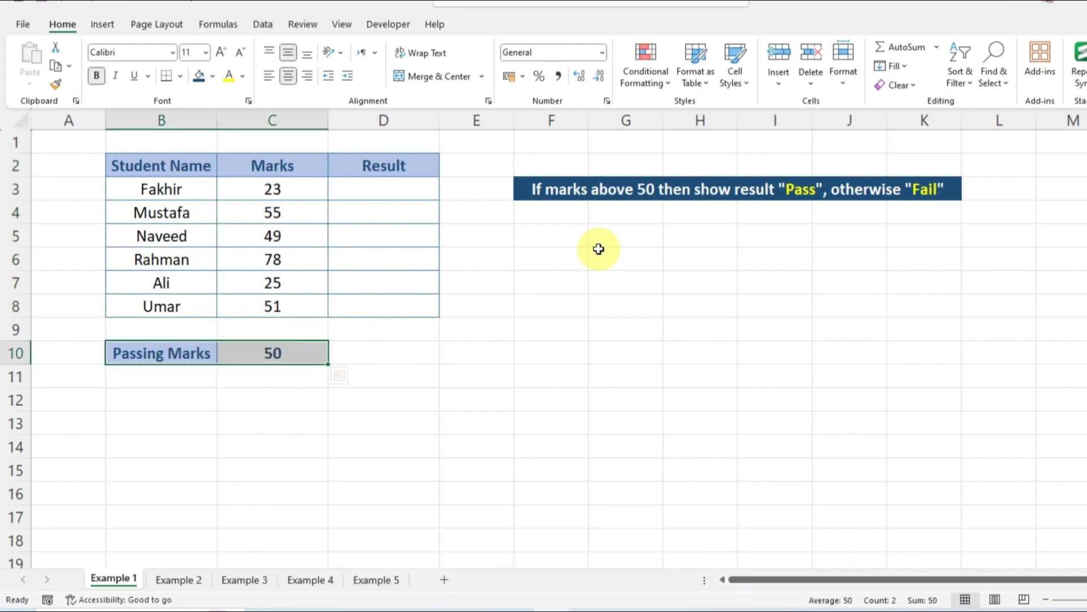
{"action": "left_click", "coordinate": [419, 192]}
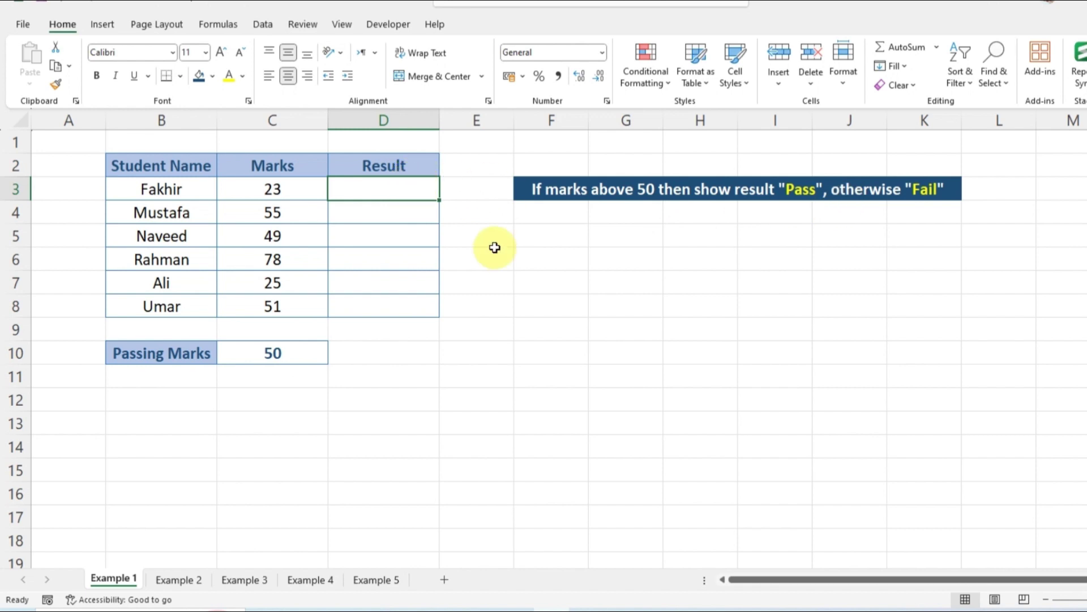
Step: Enter =IF(C3>50,"Pass","Fail") in D3, which shows Fail for the 23 marks
{"action": "type", "text": "="}
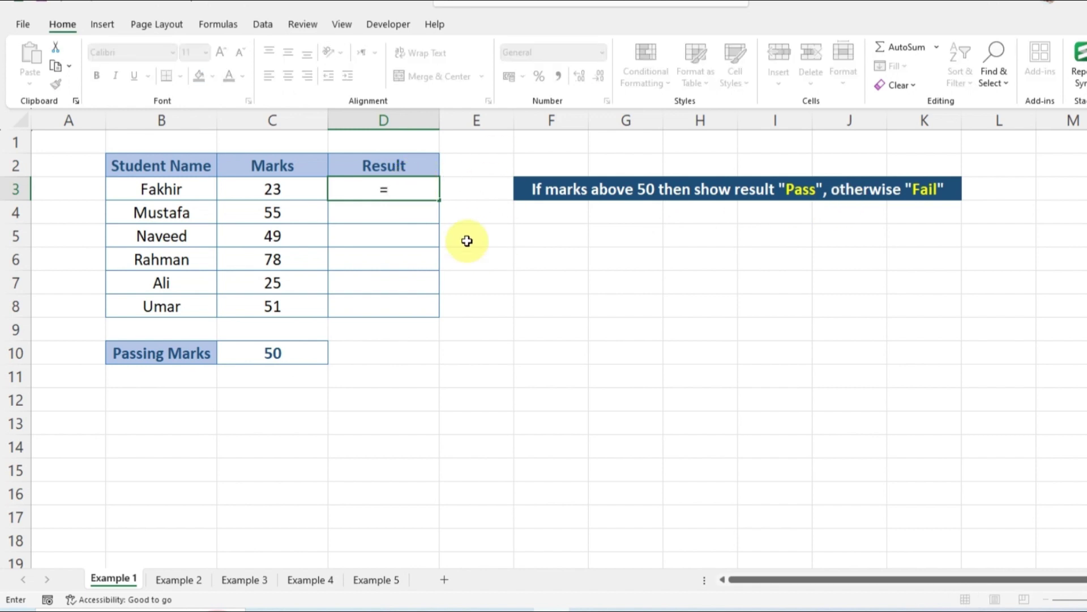
{"action": "type", "text": "if("}
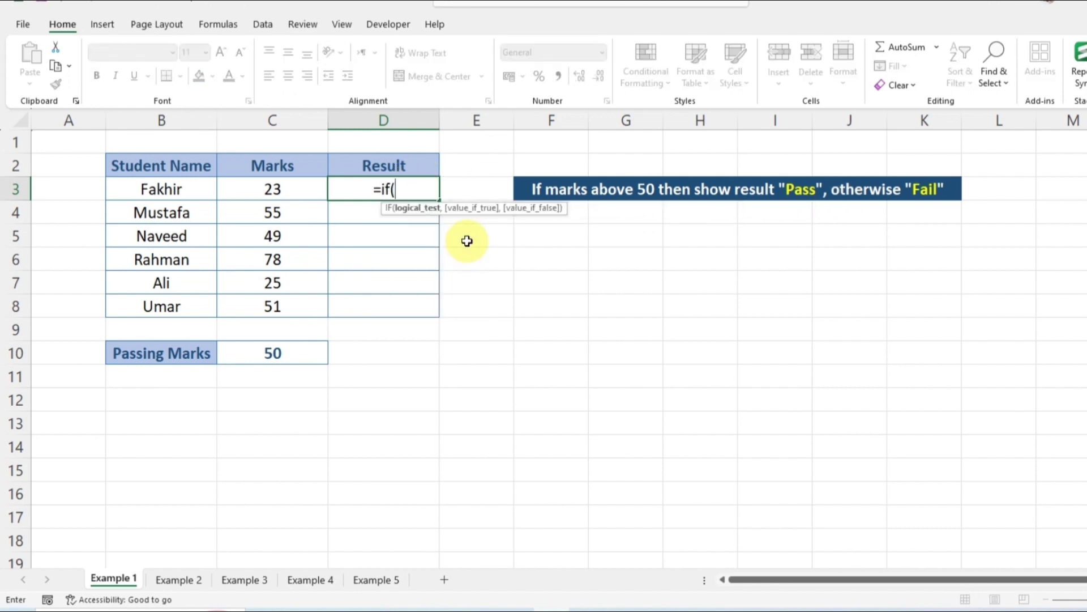
{"action": "left_click", "coordinate": [272, 189]}
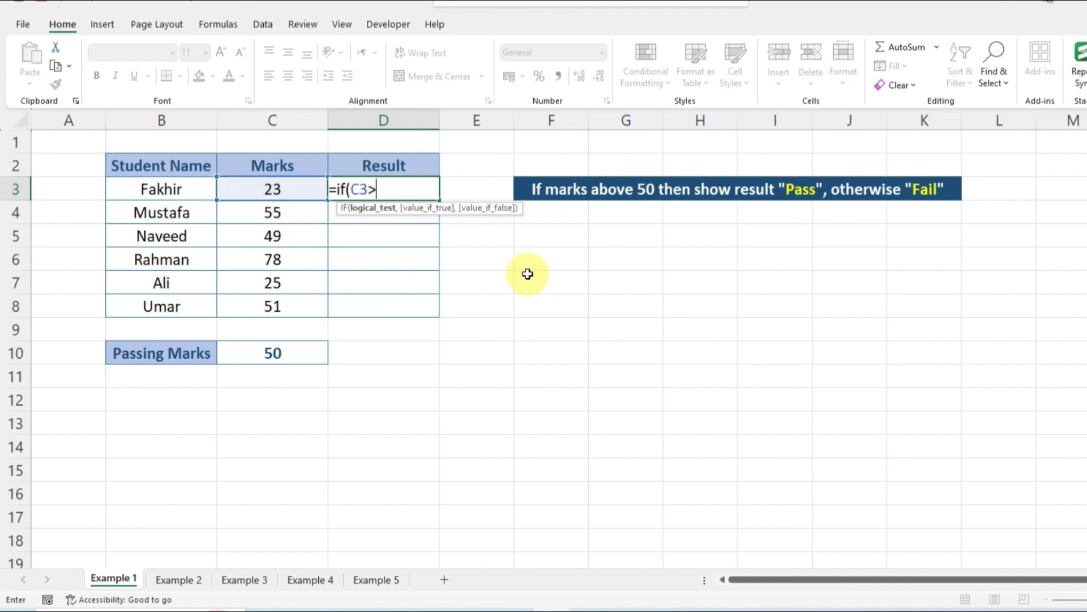
{"action": "type", "text": "50,\"Pass"}
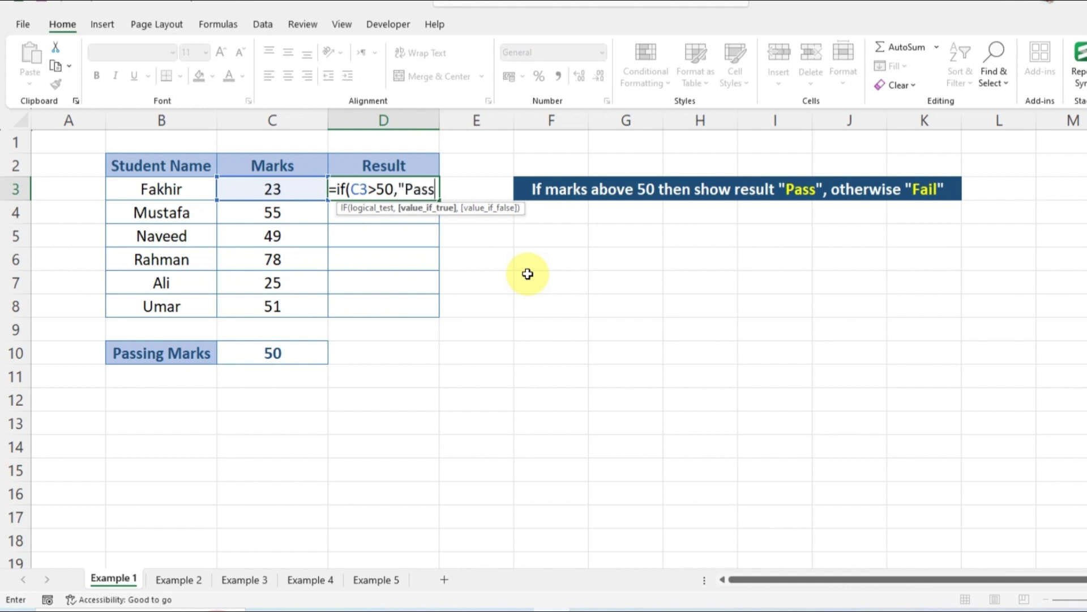
{"action": "type", "text": "\""}
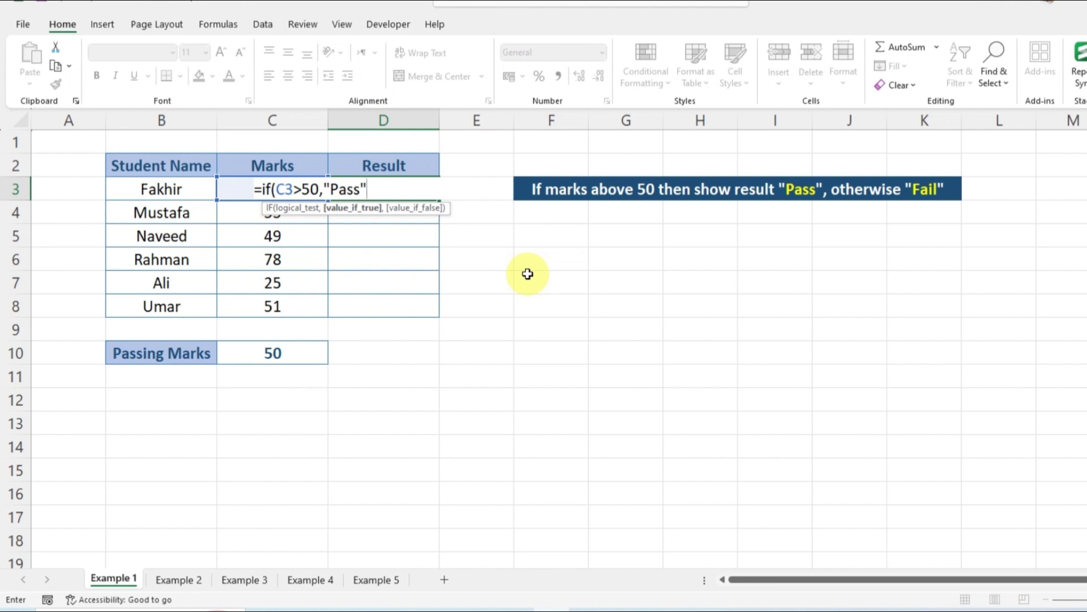
{"action": "type", "text": ",\"Fail"}
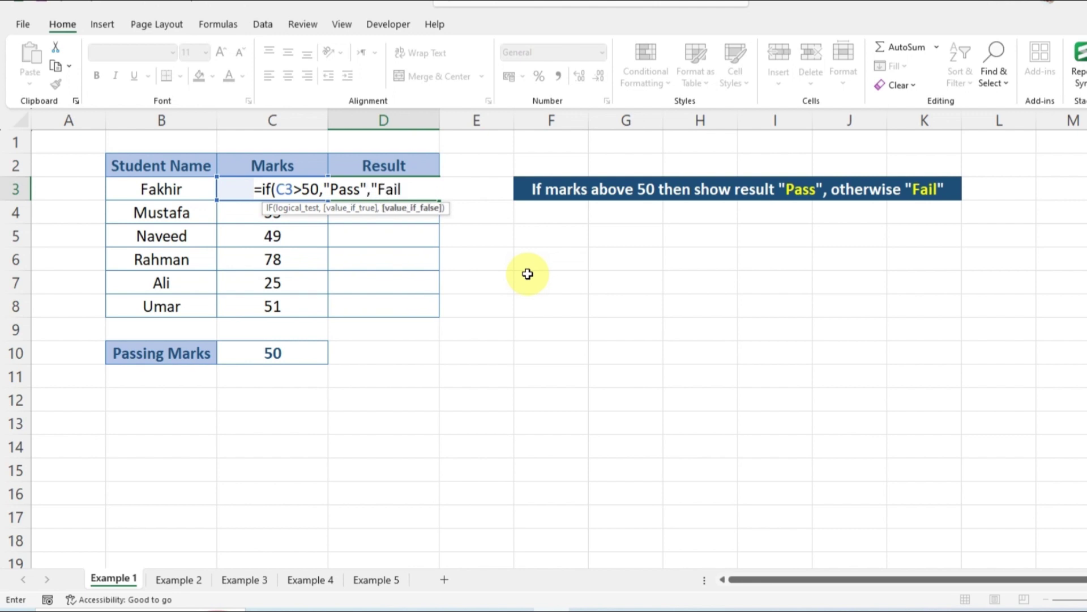
{"action": "type", "text": ")"}
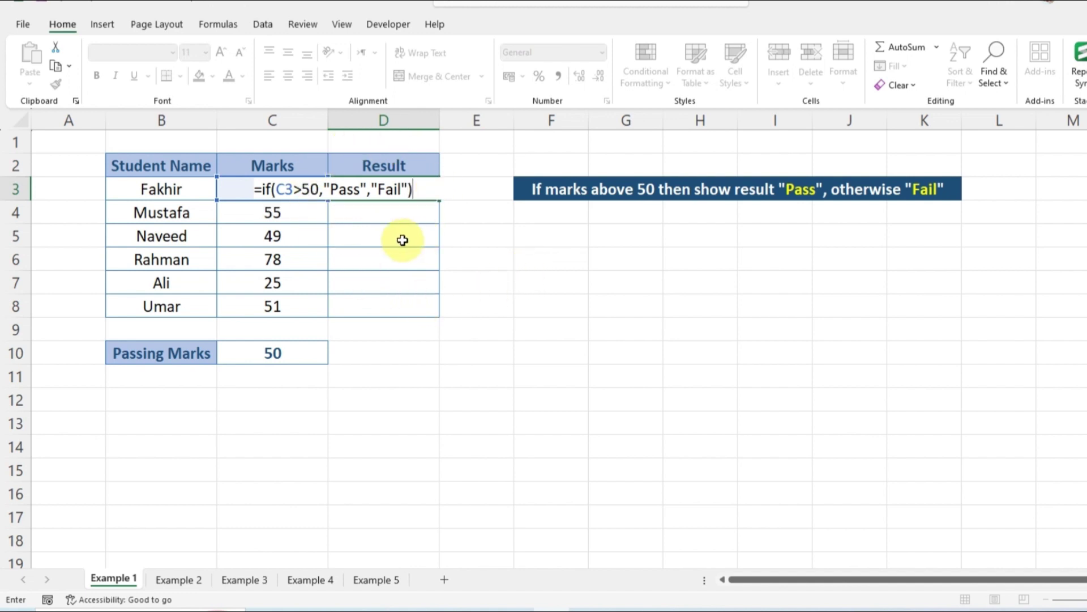
{"action": "key", "text": "Return"}
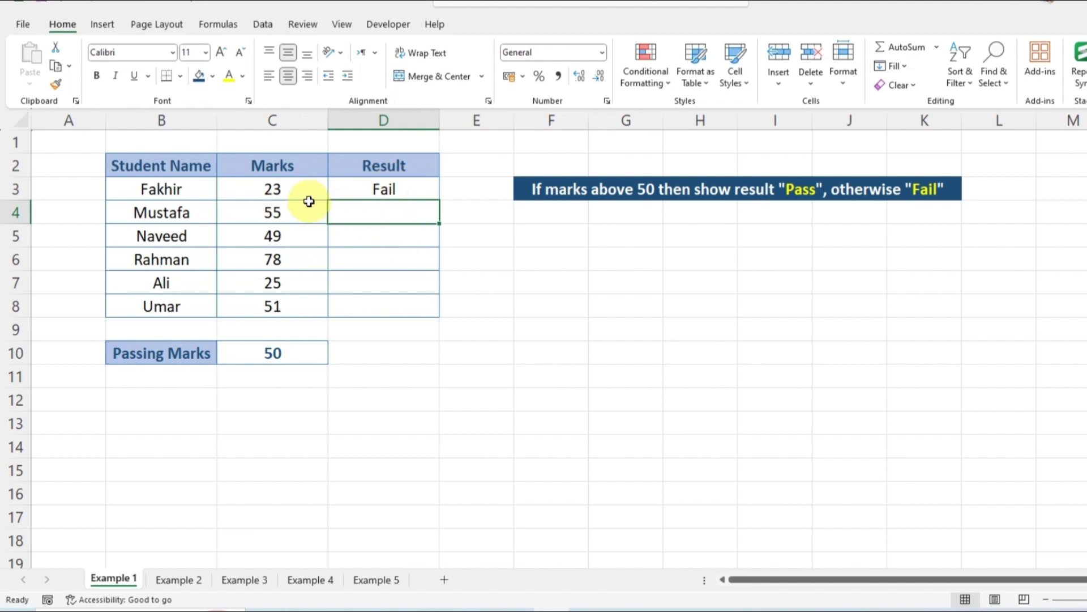
Step: Fill the IF formula from D3 down to D8, giving Pass, Fail, Pass, Fail, Pass
{"action": "left_click", "coordinate": [424, 197]}
{"action": "left_click_drag", "start_coordinate": [439, 201], "coordinate": [441, 307]}
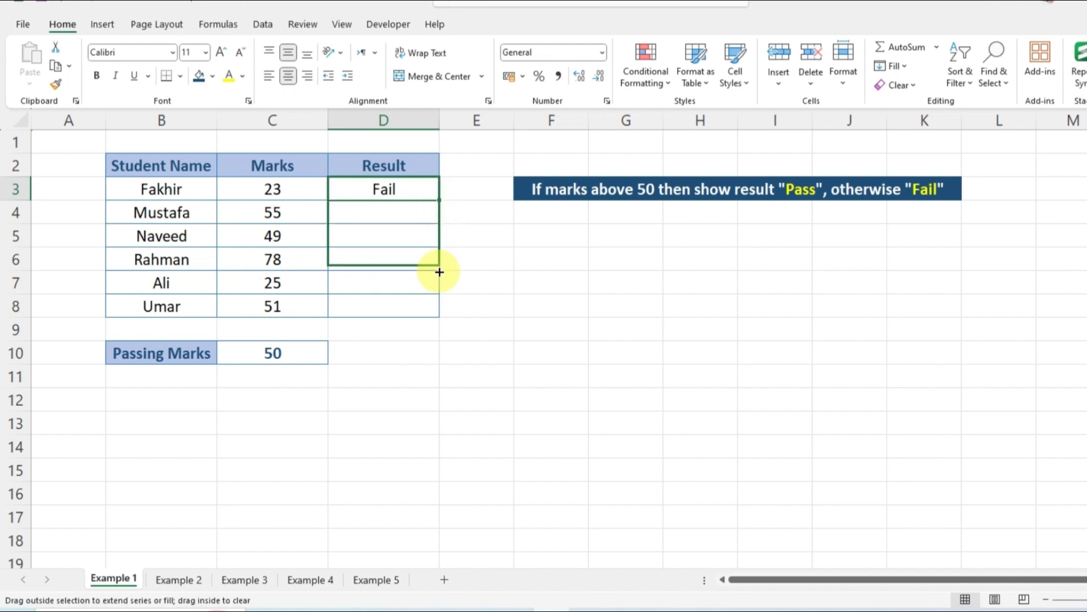
{"action": "left_click", "coordinate": [288, 216]}
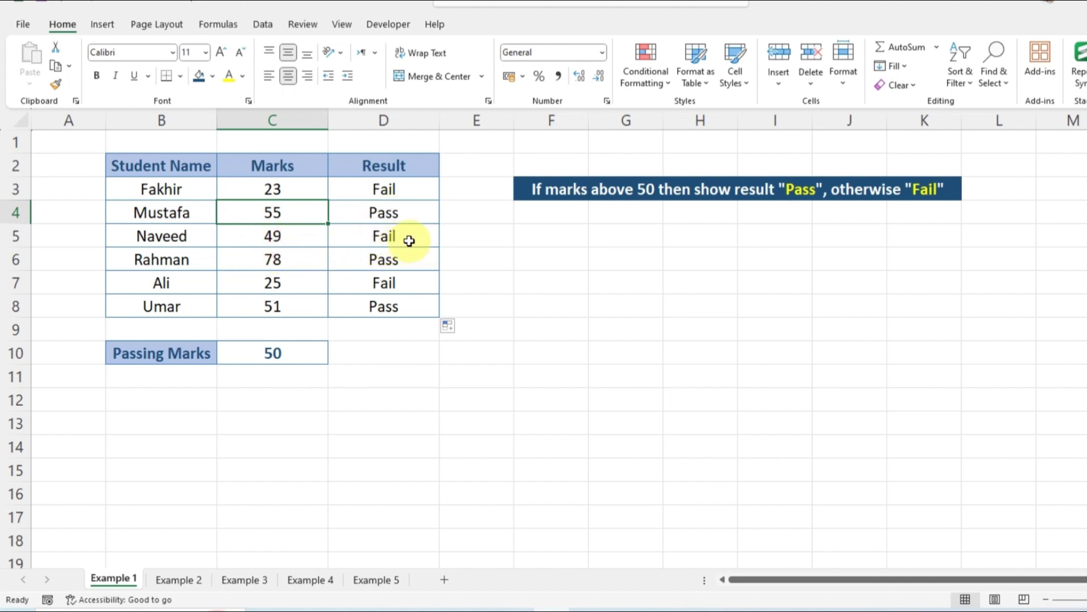
Step: Select the results D3:D8 and open the Conditional Formatting highlight rules
{"action": "left_click", "coordinate": [482, 258]}
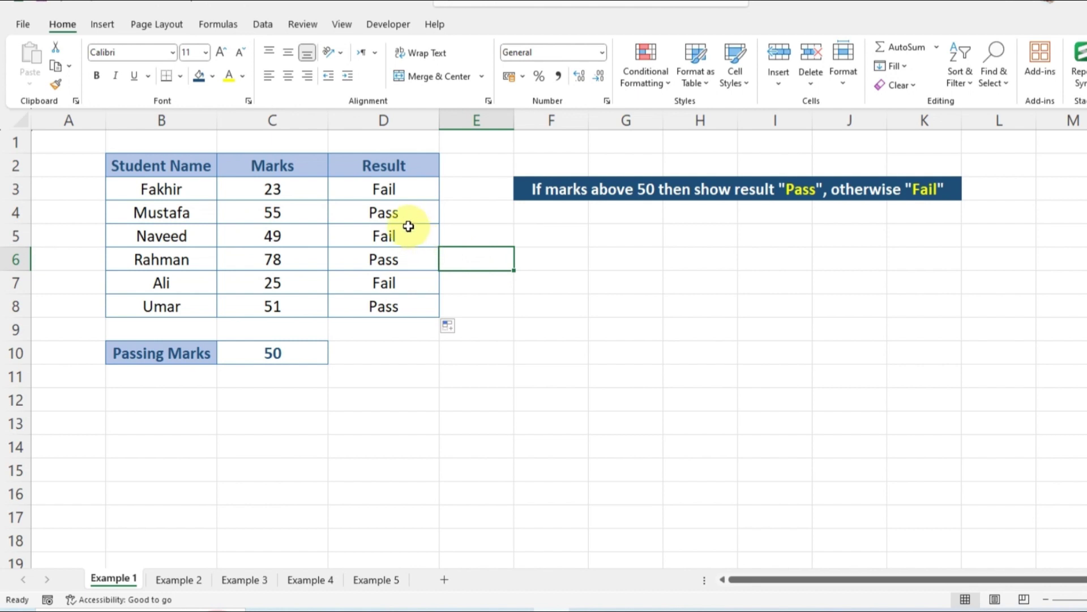
{"action": "left_click_drag", "start_coordinate": [405, 190], "coordinate": [445, 275]}
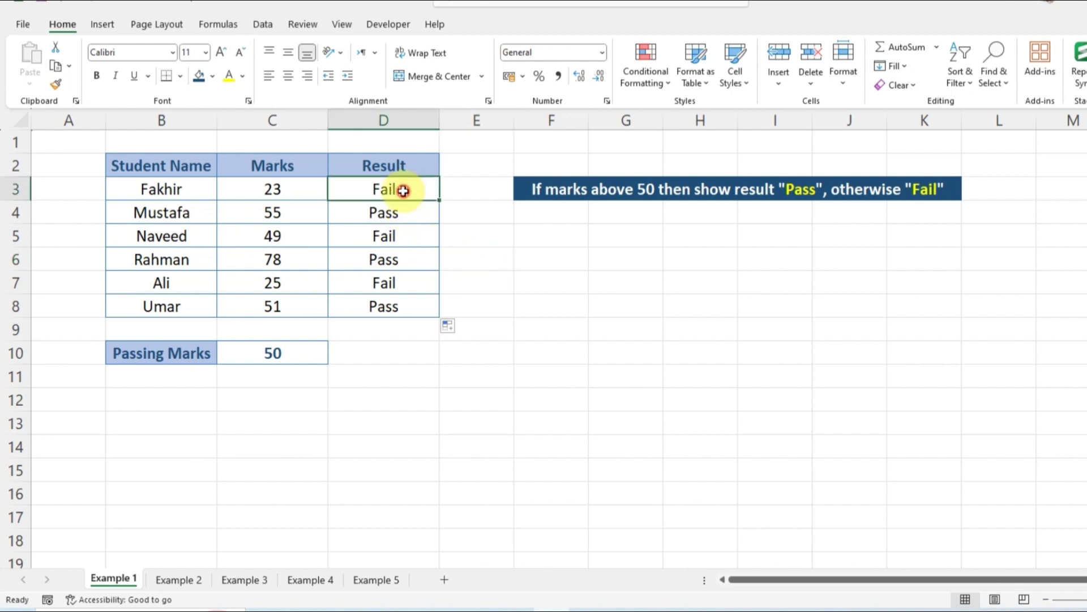
{"action": "left_click", "coordinate": [642, 71]}
{"action": "mouse_move", "coordinate": [692, 113]}
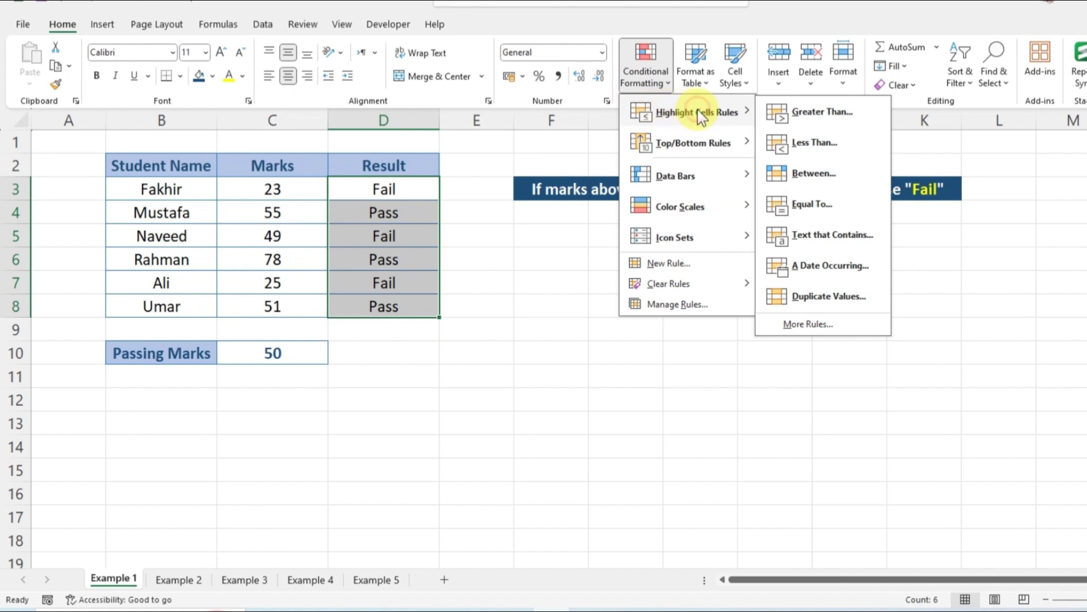
Step: Highlight D3:D8 cells containing 'Pass' with Green Fill with Dark Green Text
{"action": "left_click", "coordinate": [823, 240]}
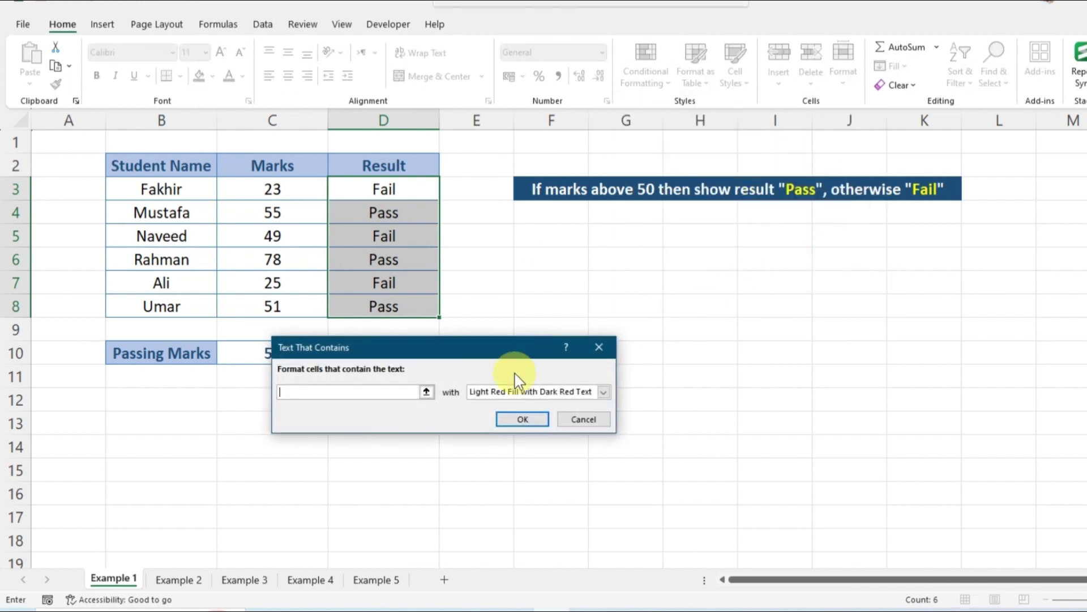
{"action": "type", "text": "Pass"}
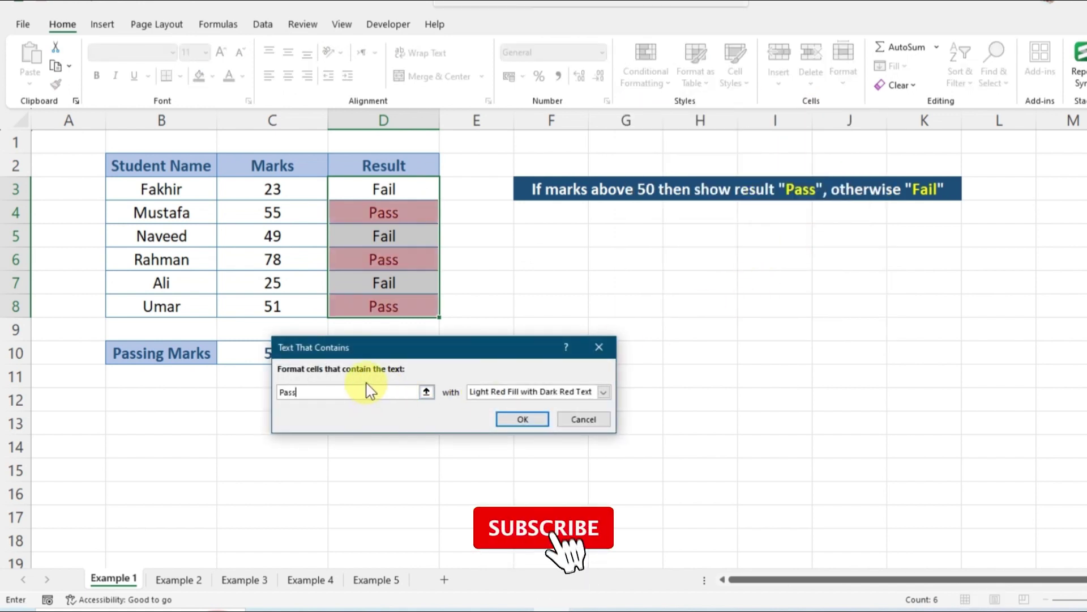
{"action": "left_click", "coordinate": [502, 396]}
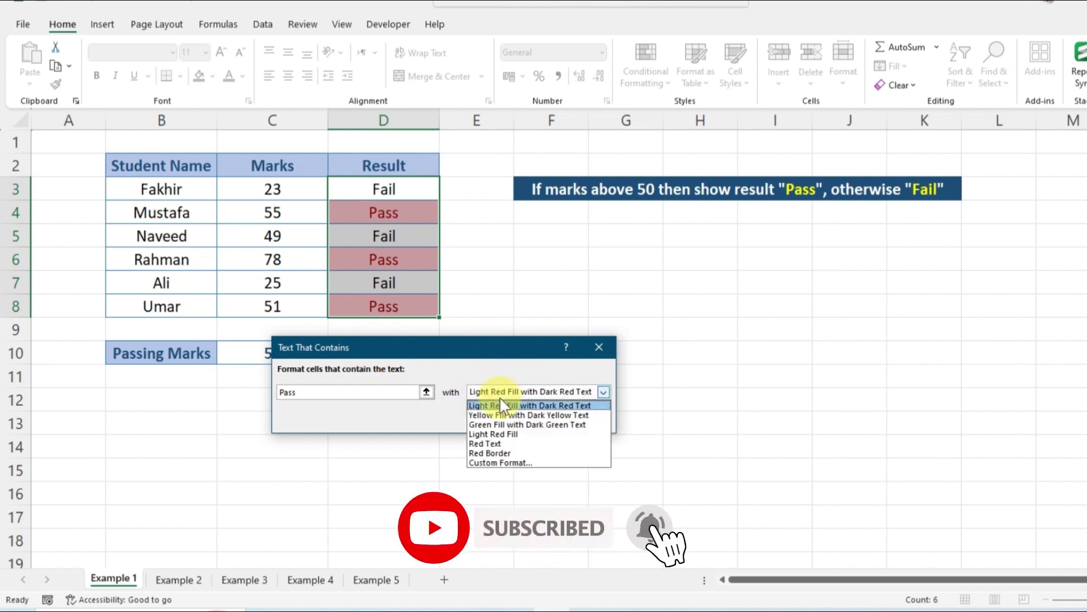
{"action": "left_click", "coordinate": [505, 429]}
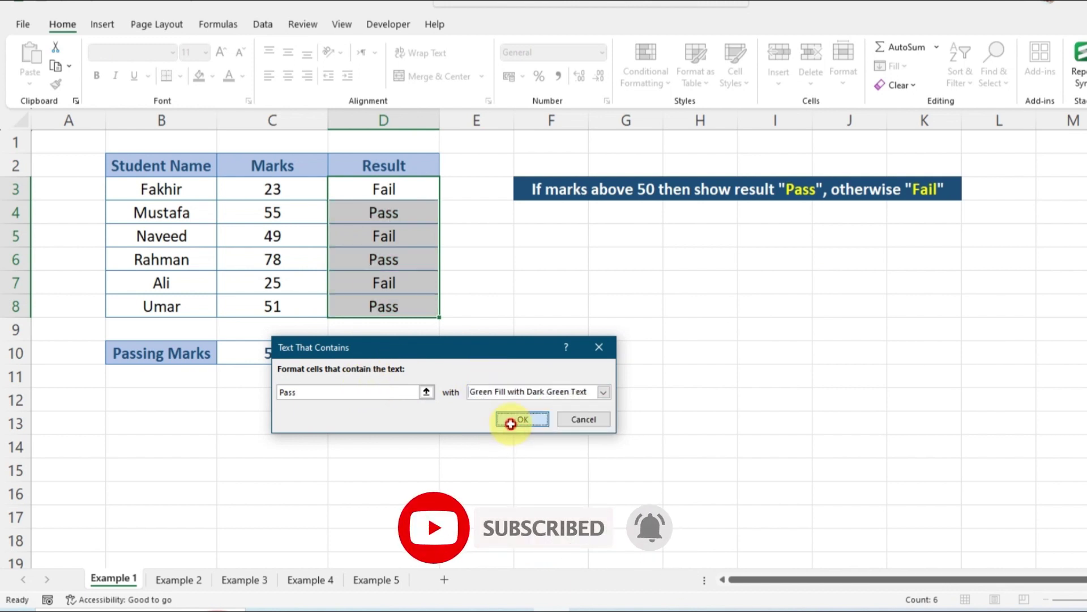
{"action": "left_click", "coordinate": [508, 424]}
{"action": "left_click", "coordinate": [496, 328]}
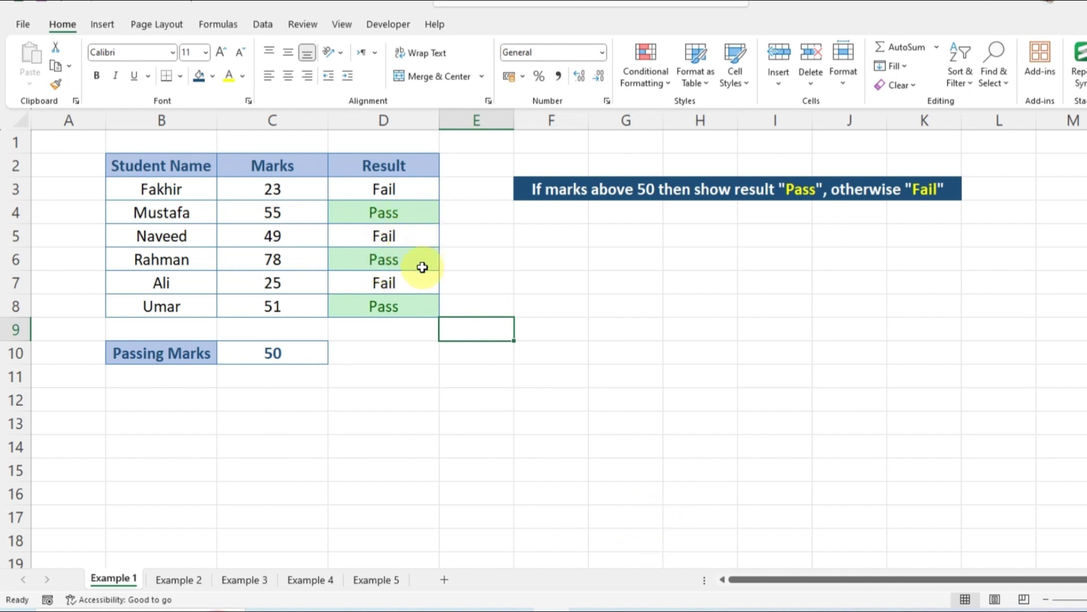
{"action": "left_click", "coordinate": [554, 280]}
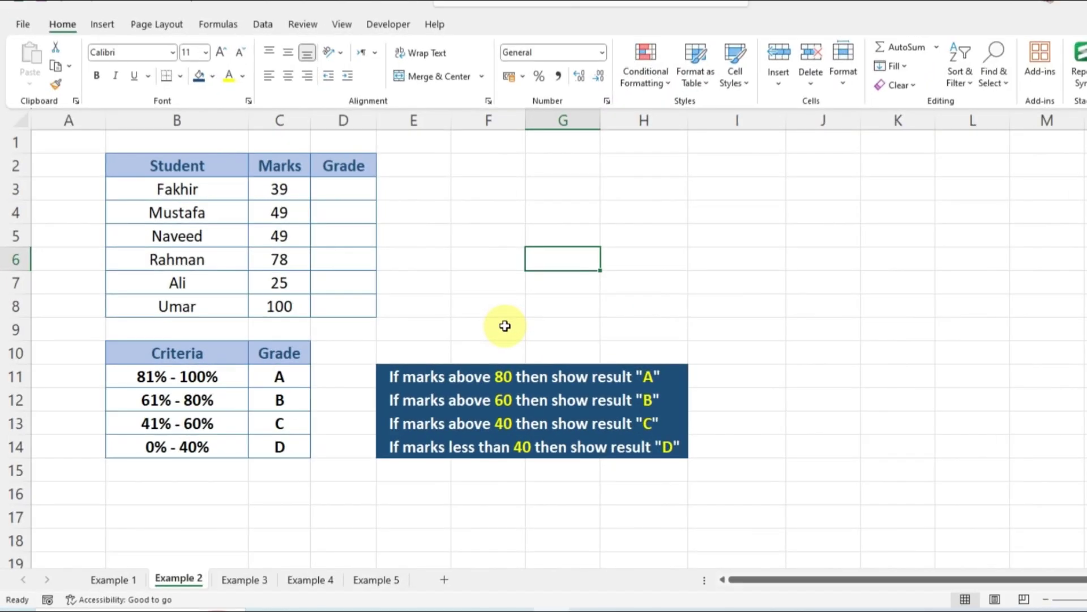
{"action": "left_click_drag", "start_coordinate": [227, 167], "coordinate": [340, 306]}
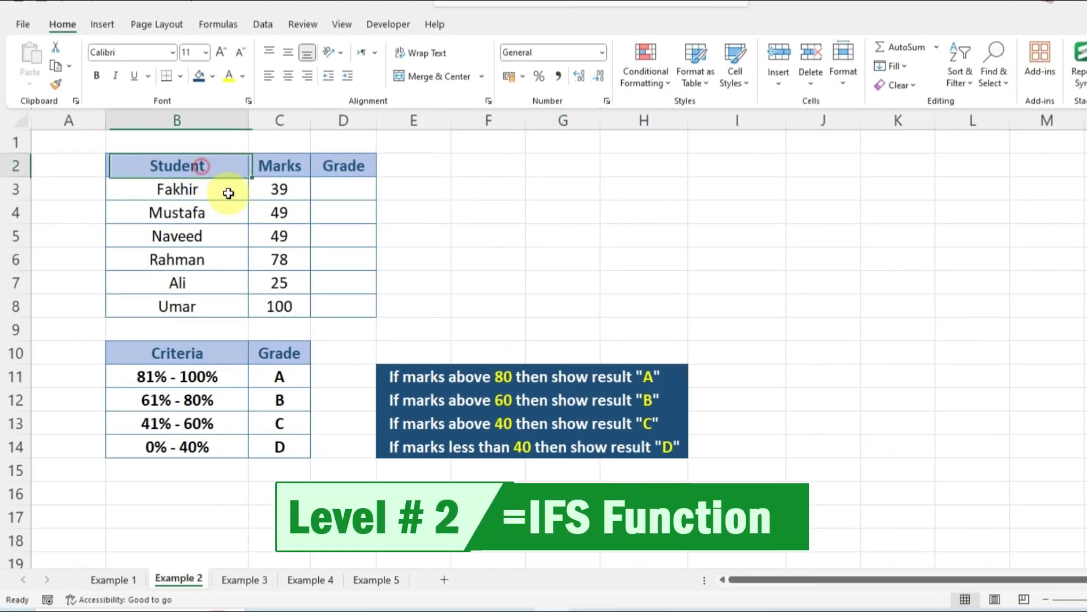
{"action": "left_click_drag", "start_coordinate": [194, 187], "coordinate": [195, 238]}
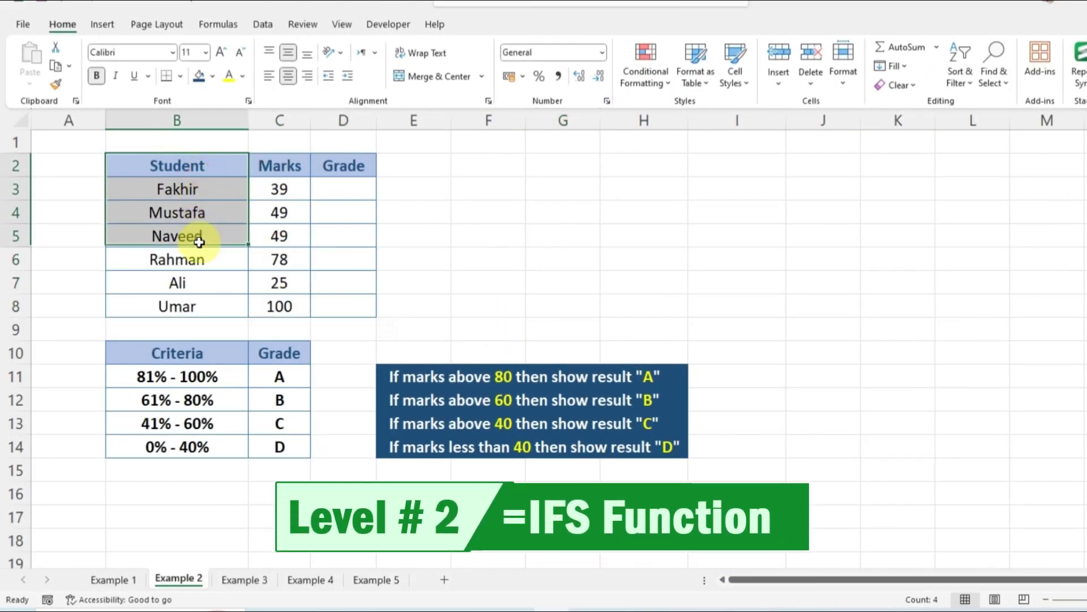
{"action": "left_click", "coordinate": [273, 165]}
{"action": "left_click_drag", "start_coordinate": [278, 189], "coordinate": [279, 235]}
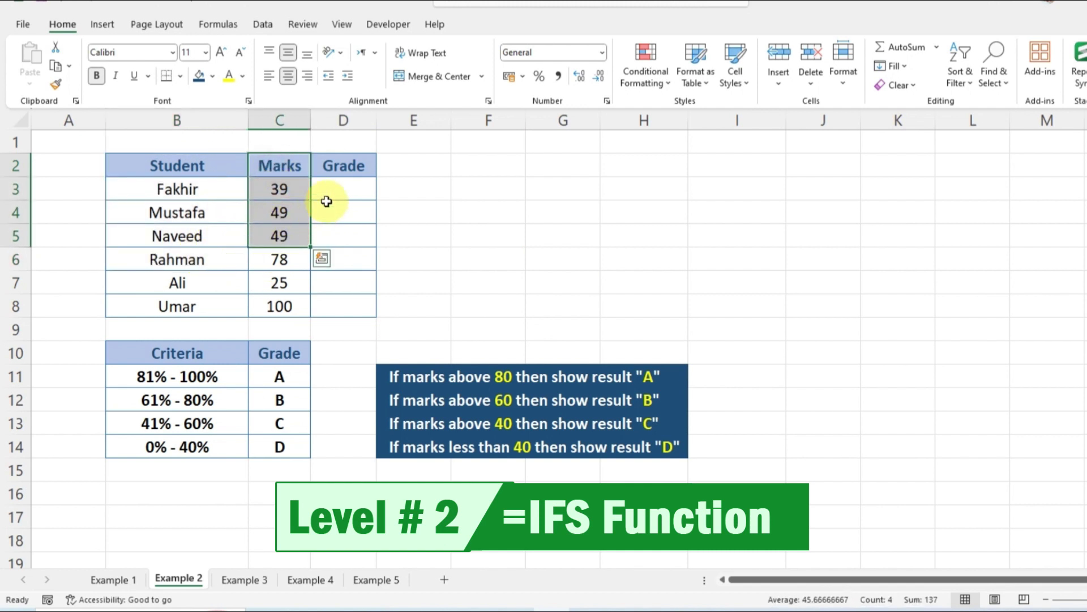
{"action": "left_click_drag", "start_coordinate": [342, 165], "coordinate": [346, 231]}
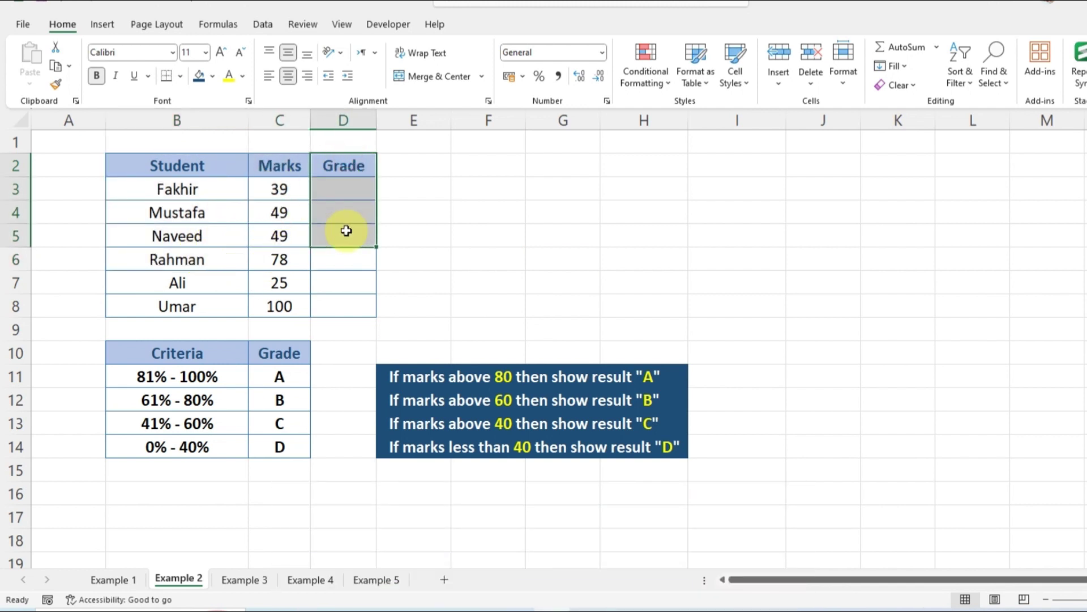
{"action": "left_click_drag", "start_coordinate": [177, 353], "coordinate": [280, 446]}
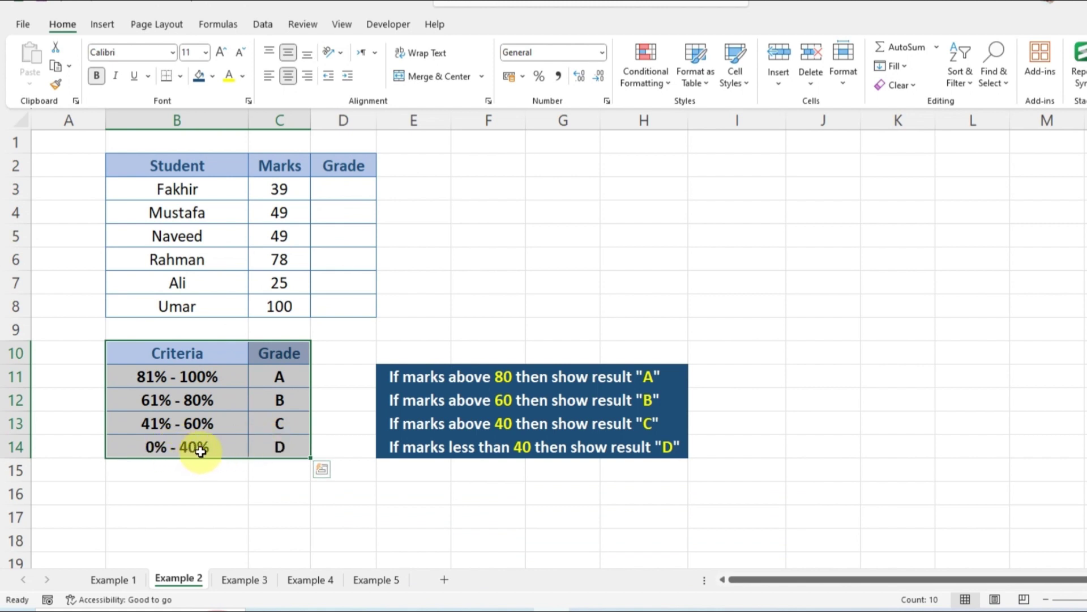
{"action": "left_click", "coordinate": [264, 448]}
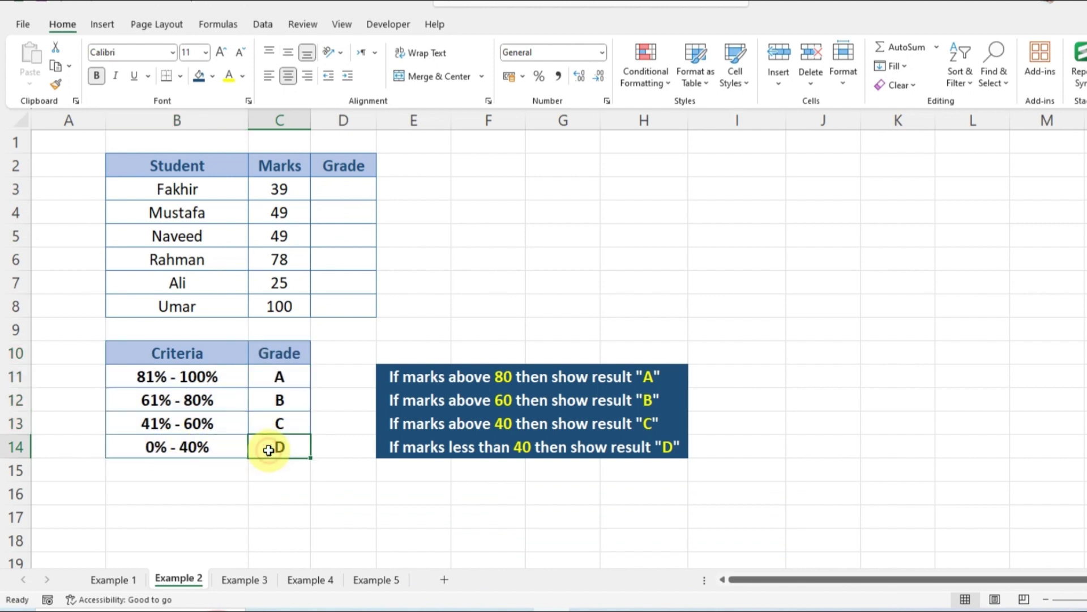
{"action": "left_click", "coordinate": [281, 424]}
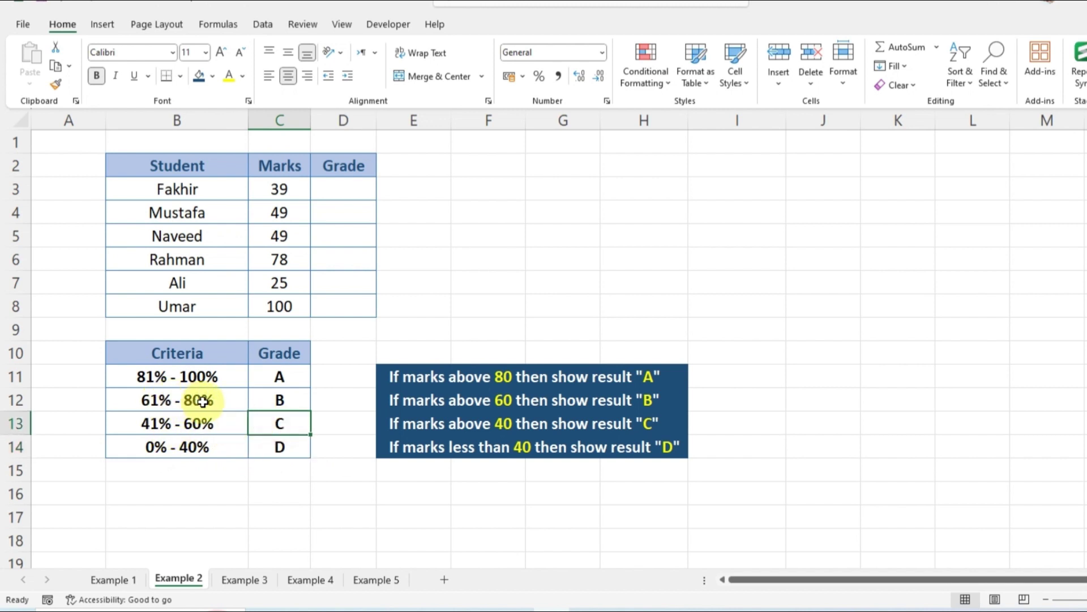
{"action": "left_click", "coordinate": [264, 400]}
{"action": "left_click", "coordinate": [152, 380]}
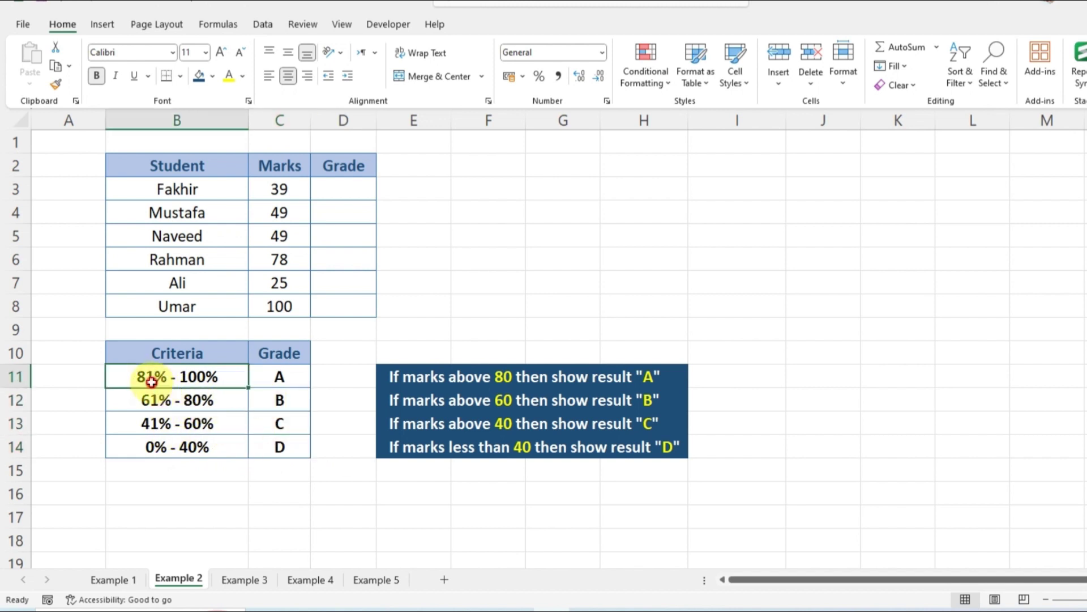
{"action": "left_click", "coordinate": [277, 377]}
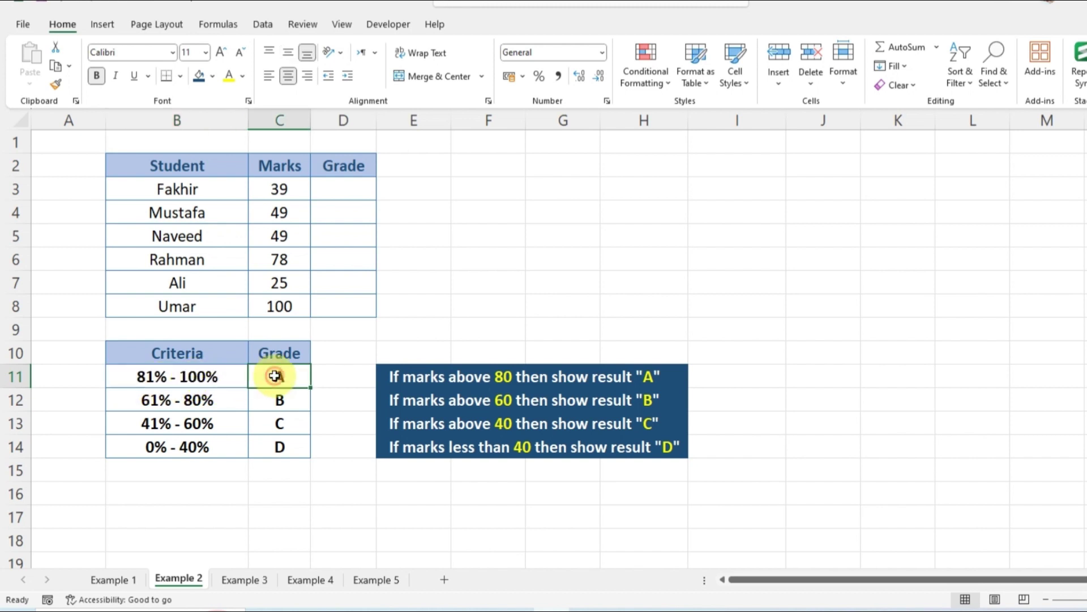
{"action": "left_click_drag", "start_coordinate": [344, 188], "coordinate": [355, 295]}
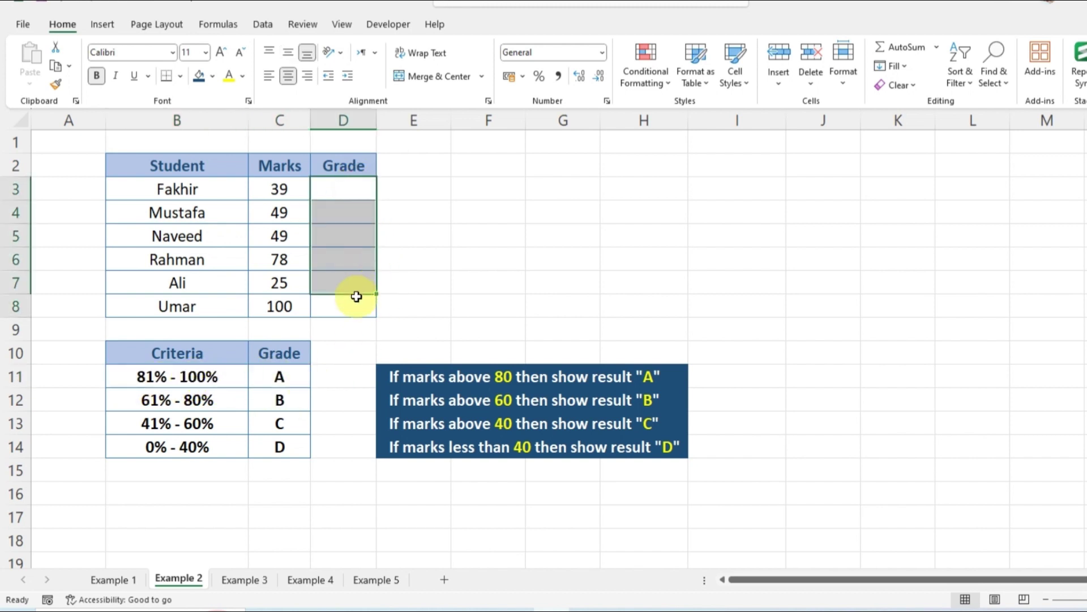
{"action": "left_click", "coordinate": [343, 195]}
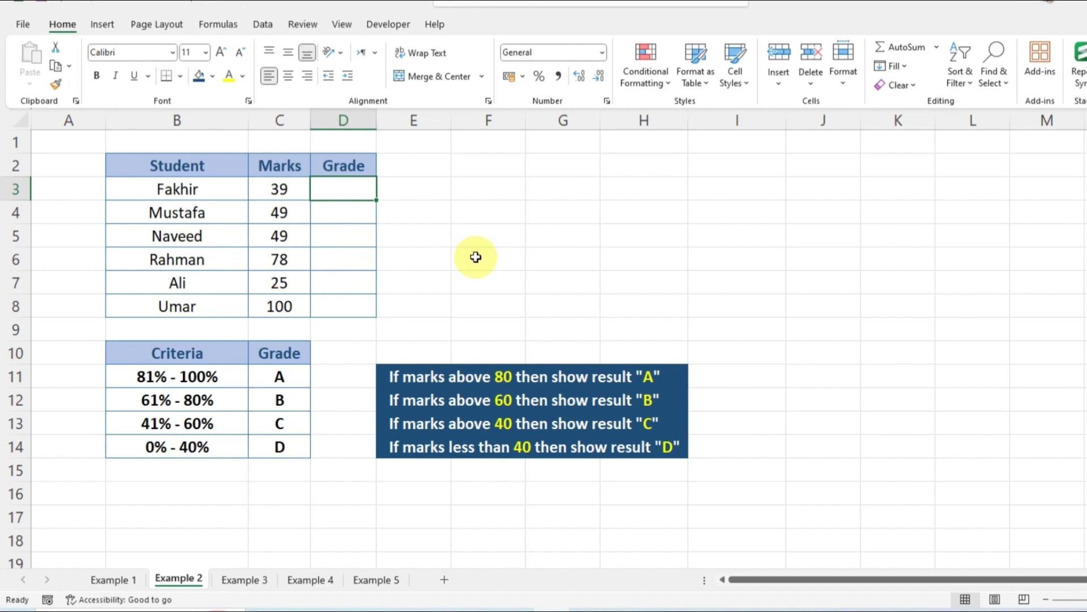
Step: Type =IFS(C3>80,"A",C3>60,"B",C3>40,"C",C3<40,"D") into D3
{"action": "type", "text": "=if"}
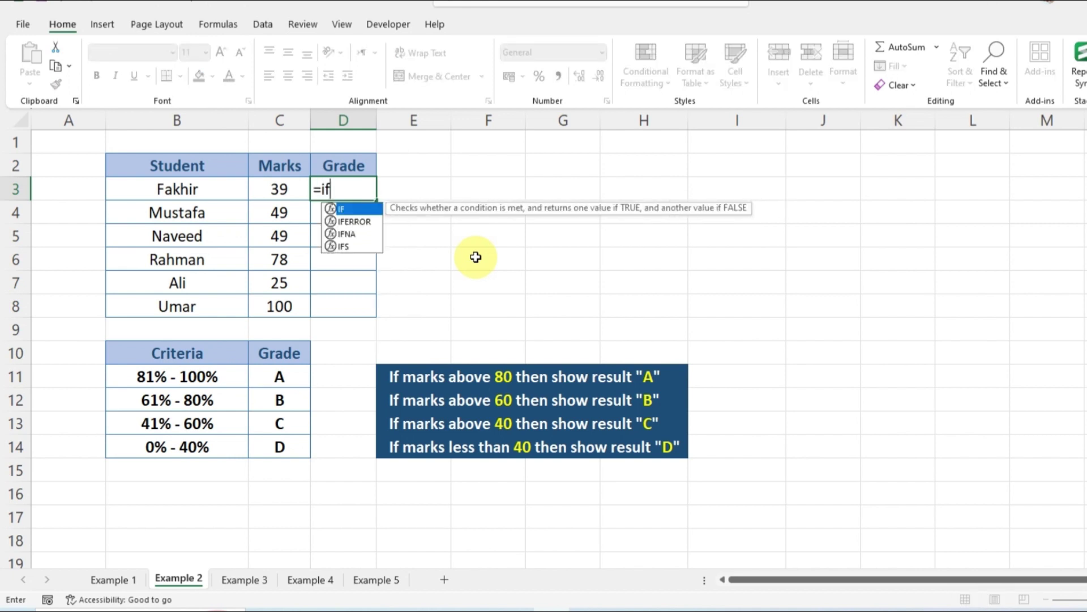
{"action": "type", "text": "s("}
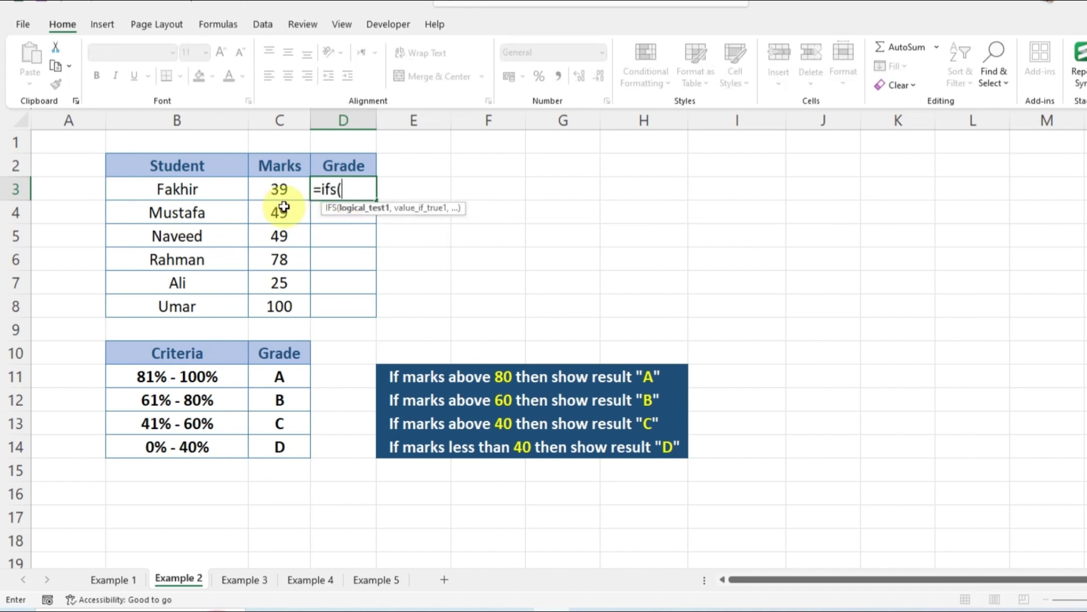
{"action": "left_click", "coordinate": [279, 190]}
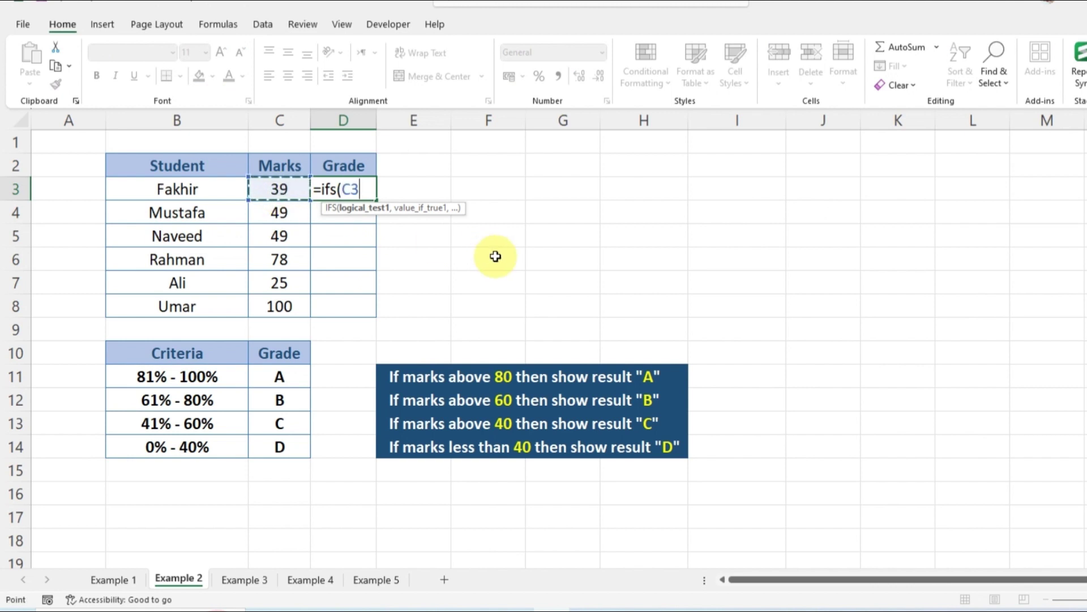
{"action": "type", "text": ">"}
{"action": "type", "text": "80,\"A"}
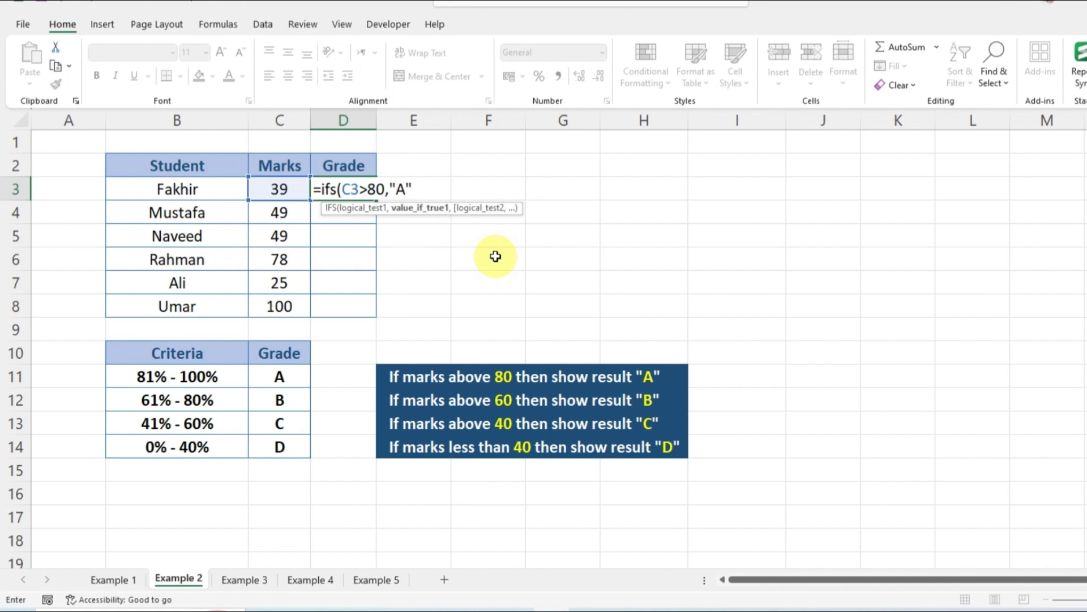
{"action": "type", "text": ","}
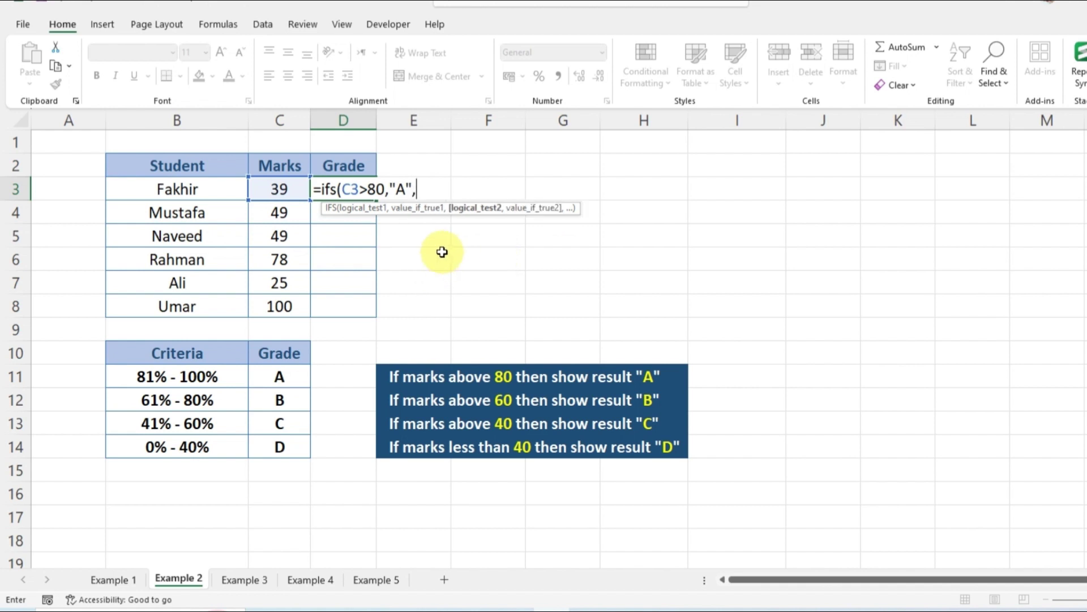
{"action": "left_click", "coordinate": [274, 186]}
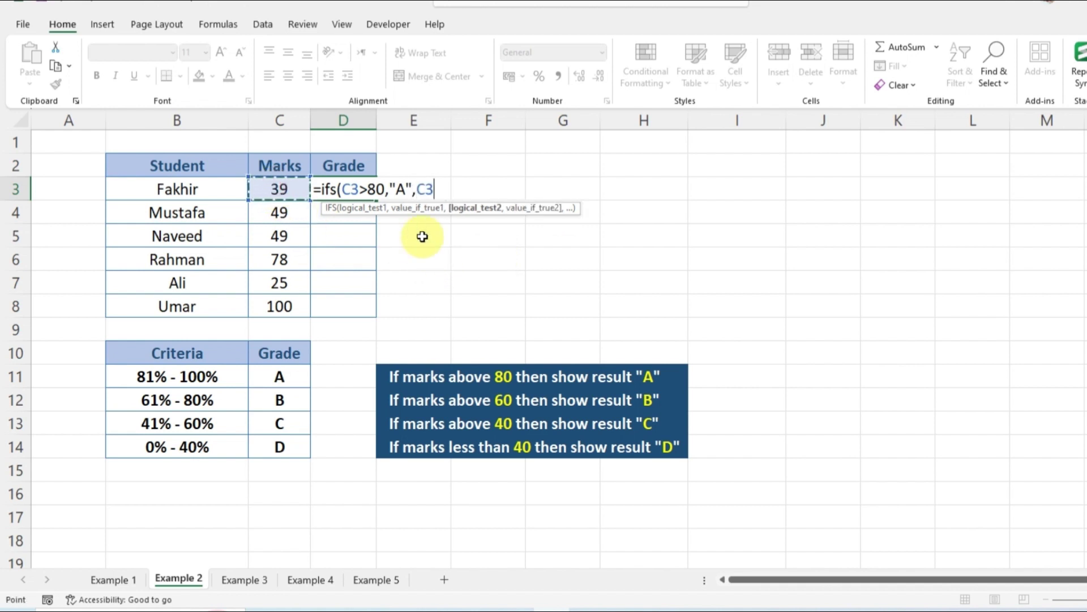
{"action": "type", "text": ">60"}
{"action": "type", "text": ",\""}
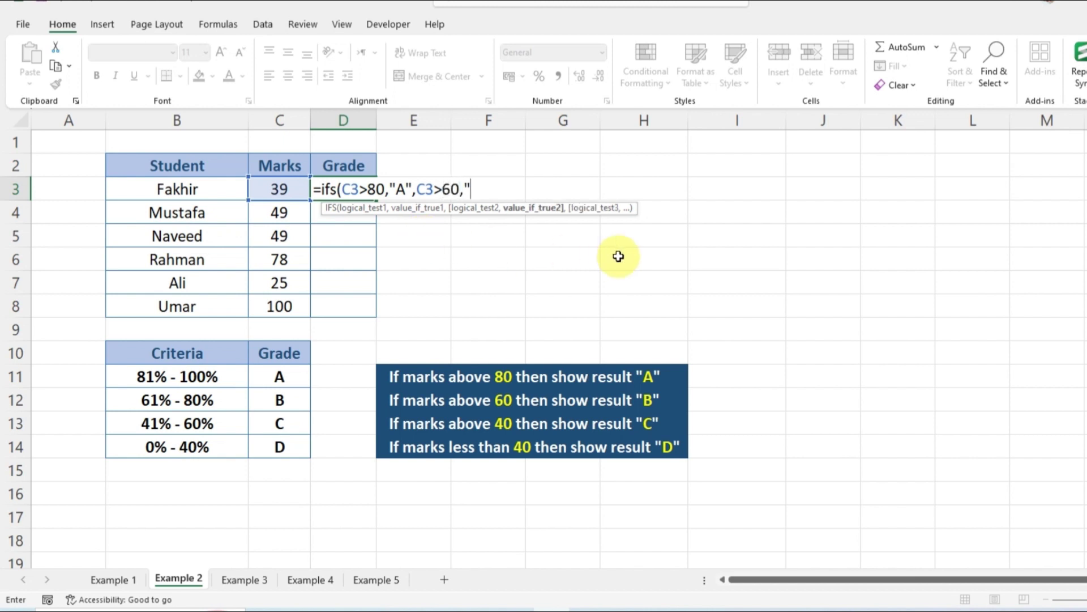
{"action": "type", "text": "B\""}
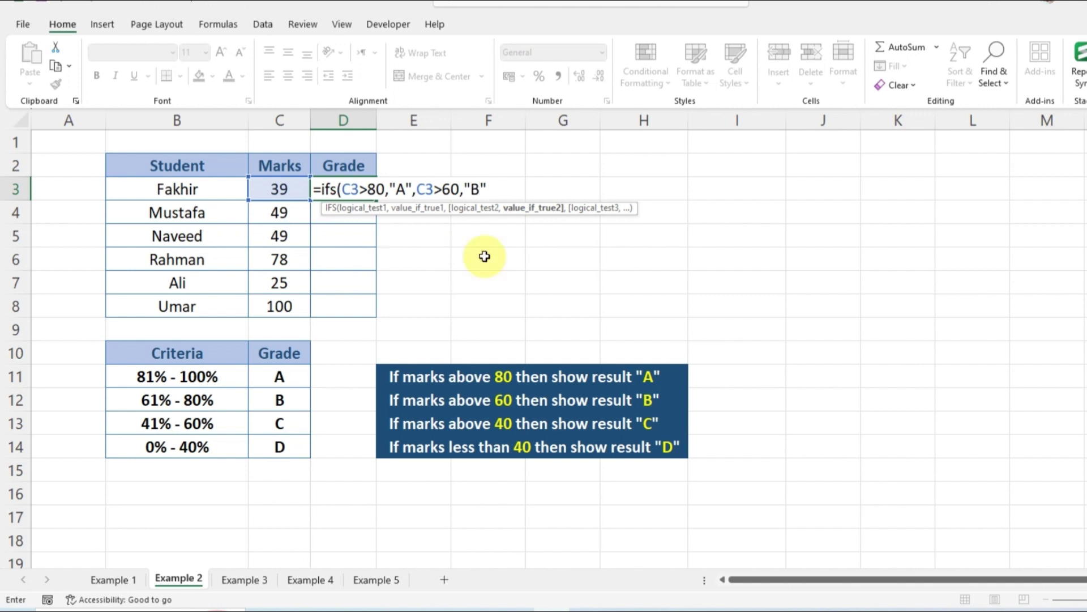
{"action": "type", "text": ","}
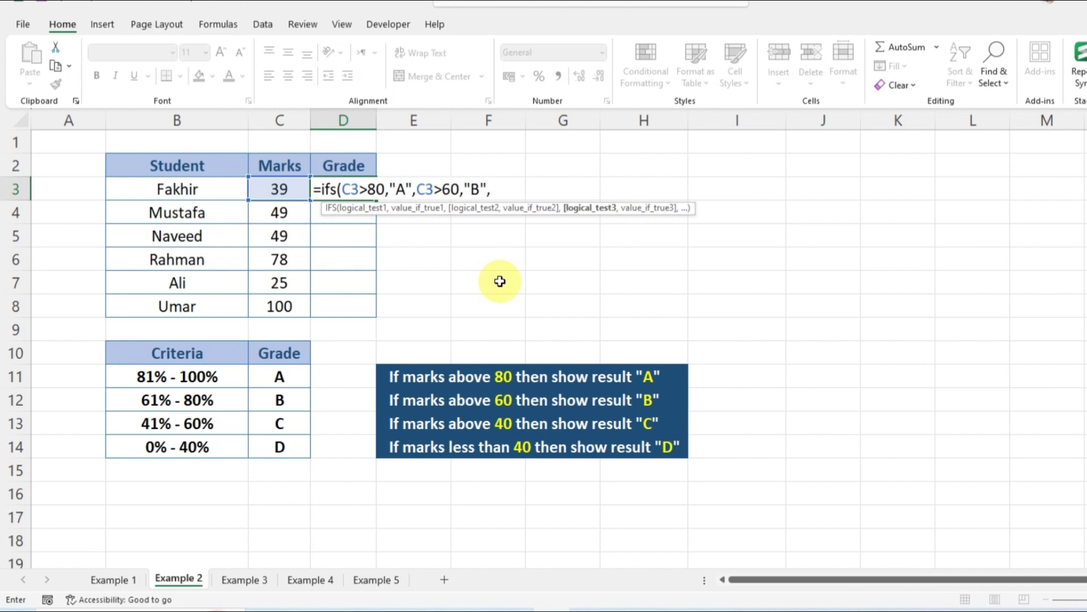
{"action": "type", "text": "C3>"}
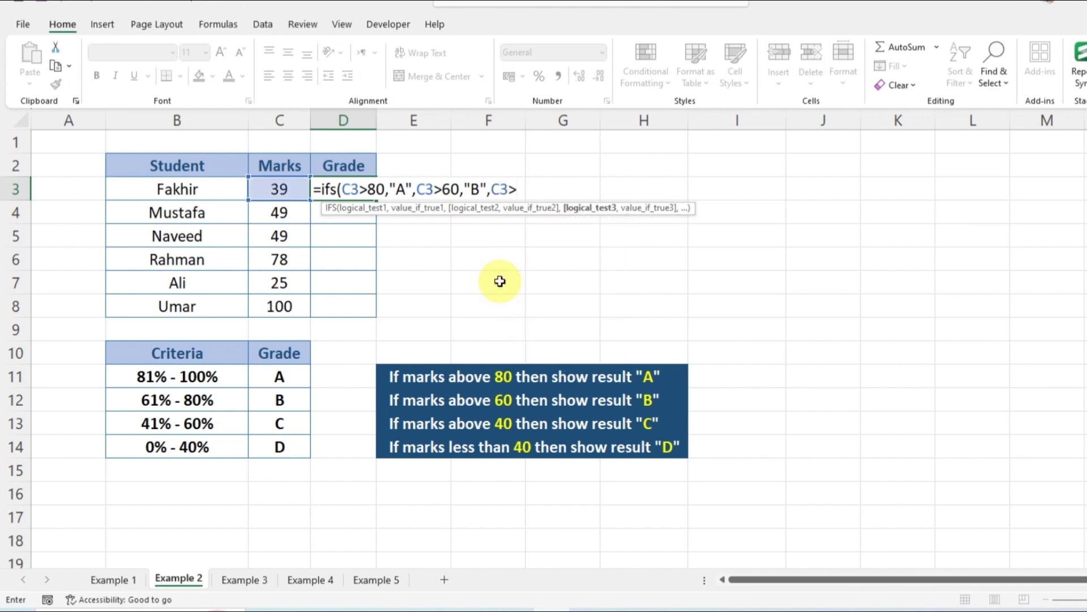
{"action": "type", "text": "40"}
{"action": "type", "text": ",\""}
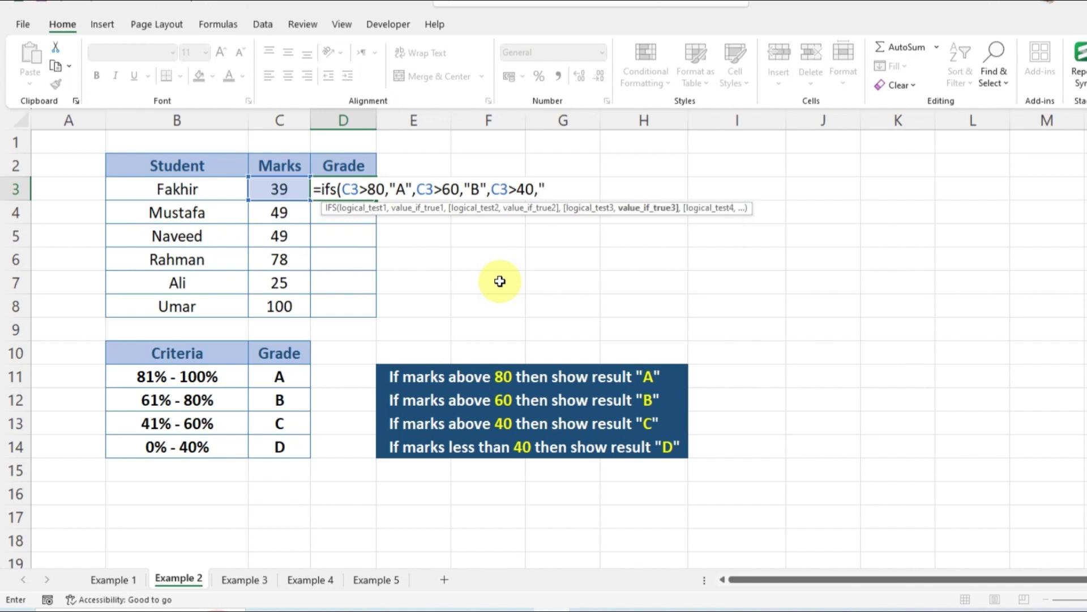
{"action": "type", "text": "C"}
{"action": "type", "text": ","}
{"action": "type", "text": "C\",C"}
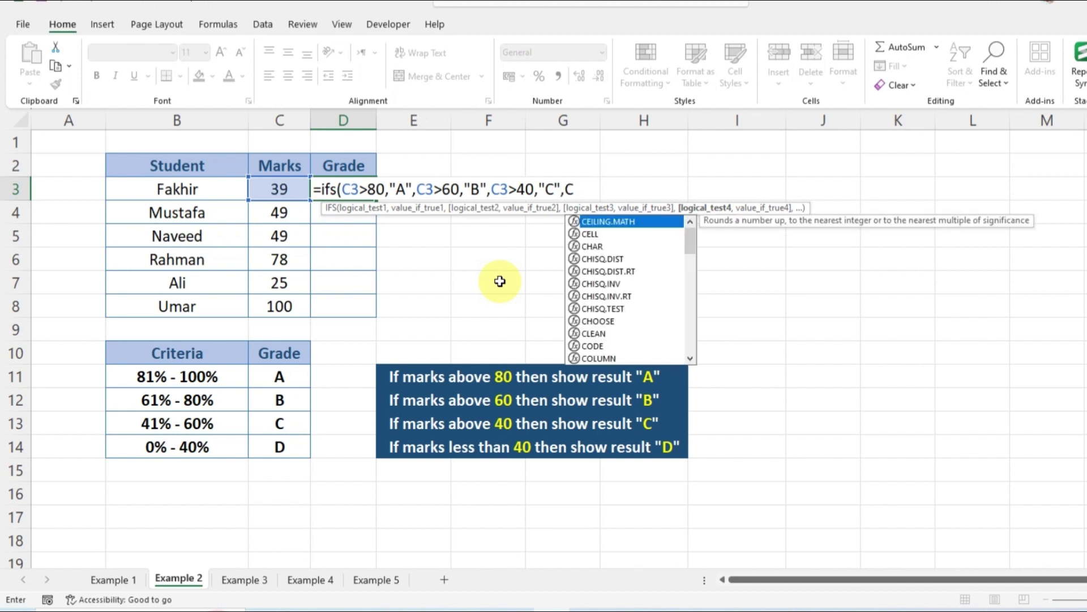
{"action": "type", "text": "3<"}
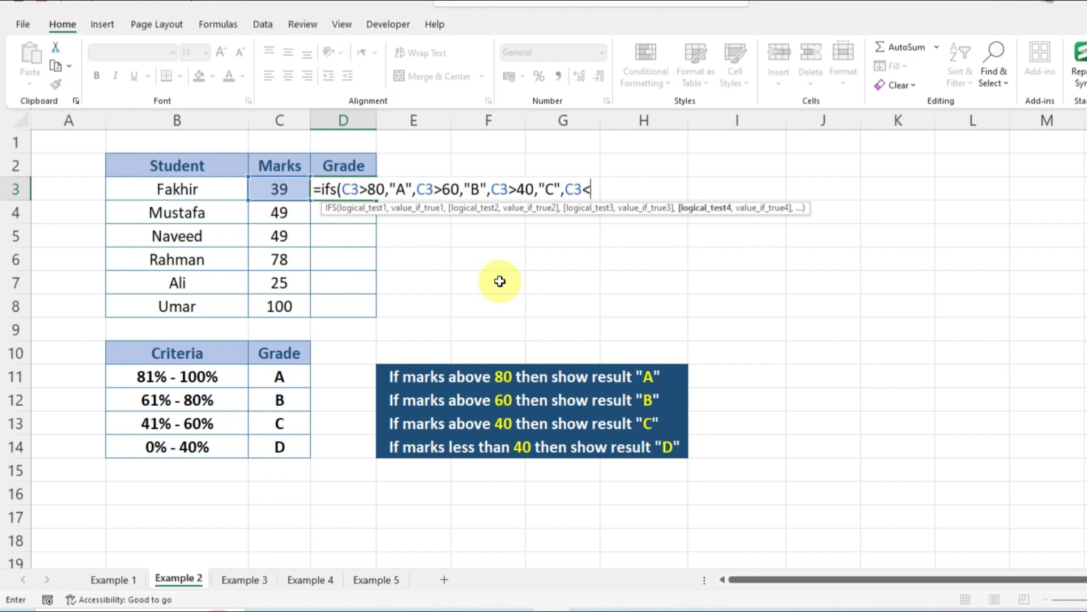
{"action": "type", "text": "40,\"D\""}
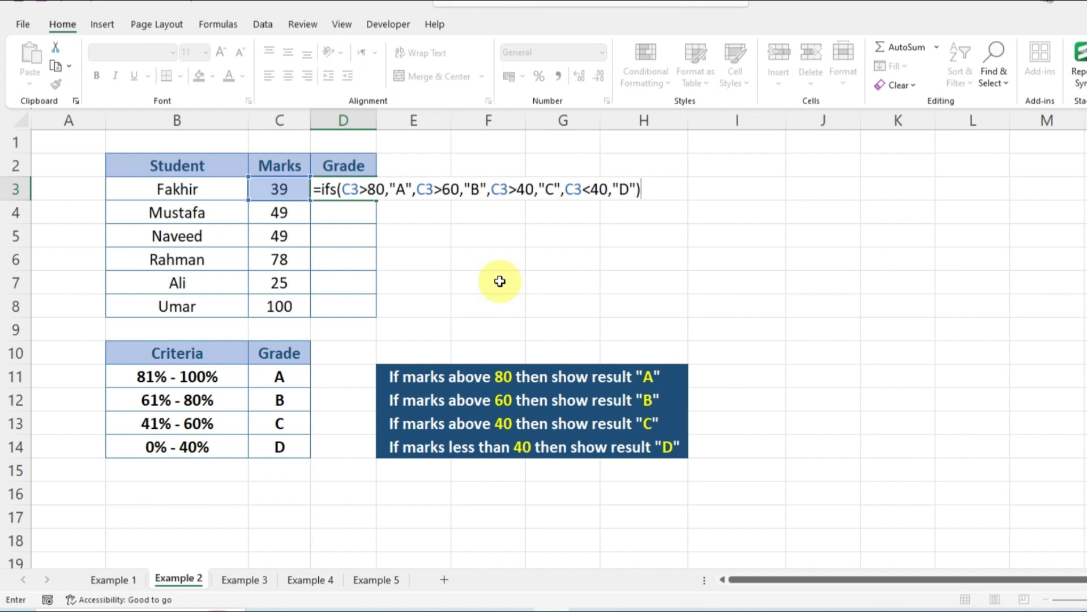
Step: Commit the IFS grade formula and fill it to D8, giving D, C, C, B, D, A
{"action": "key", "text": "Return"}
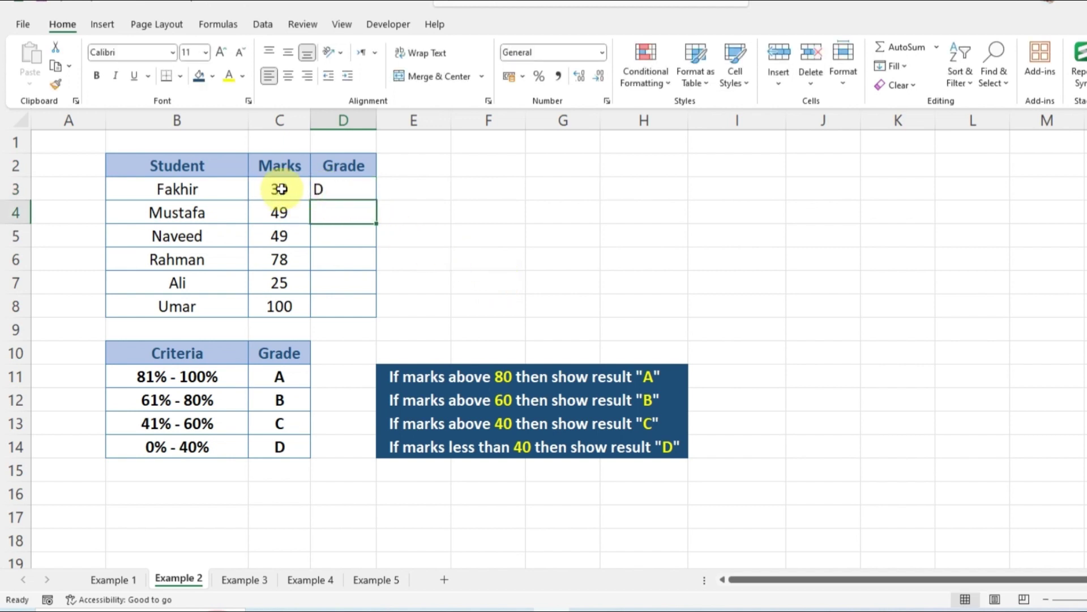
{"action": "left_click", "coordinate": [340, 189]}
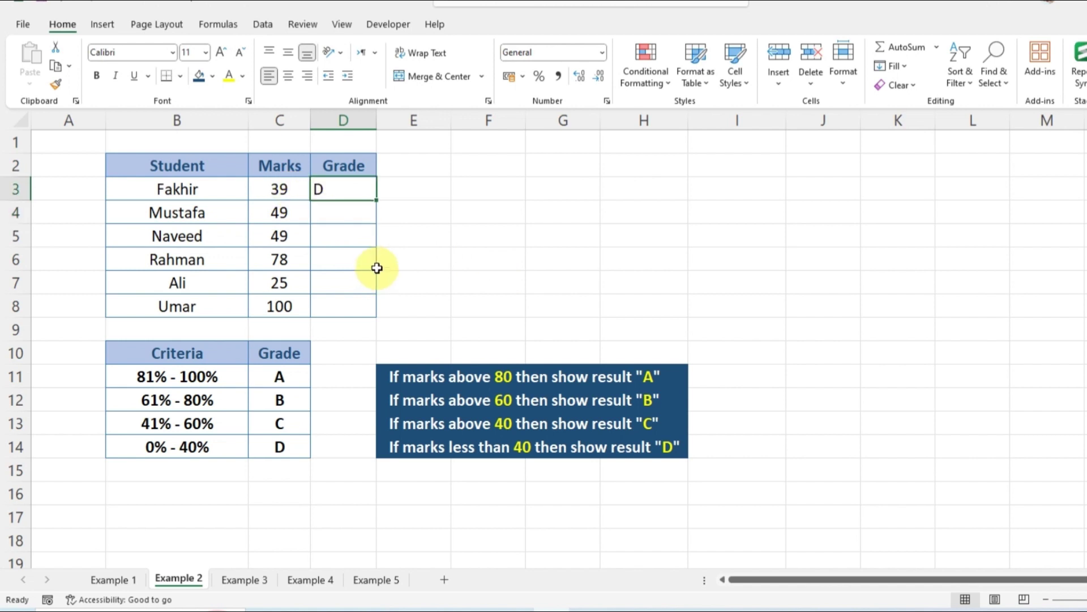
{"action": "left_click_drag", "start_coordinate": [376, 201], "coordinate": [376, 313]}
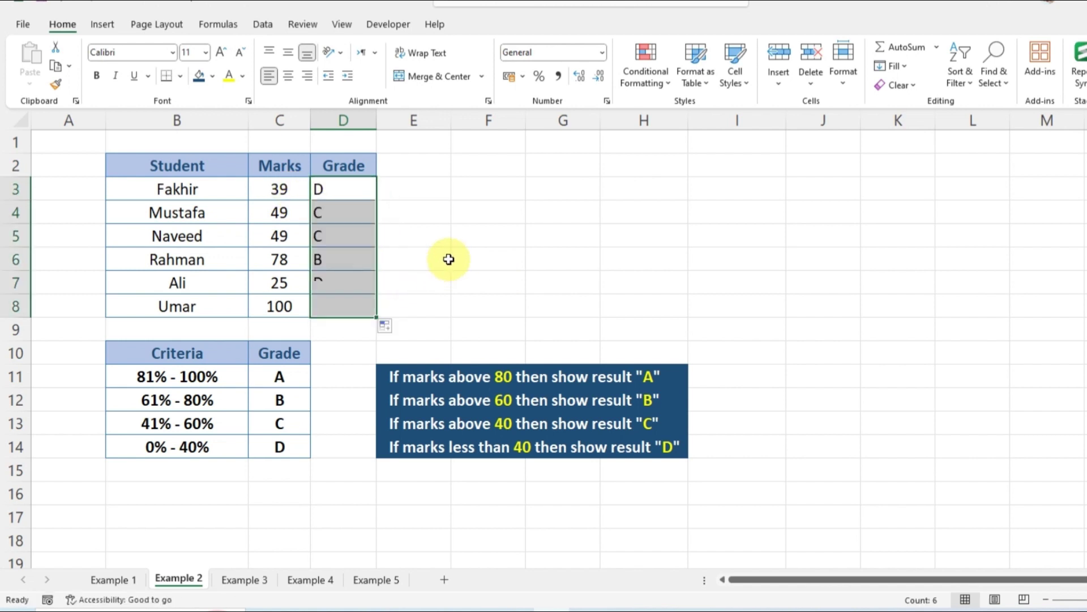
{"action": "left_click", "coordinate": [446, 259]}
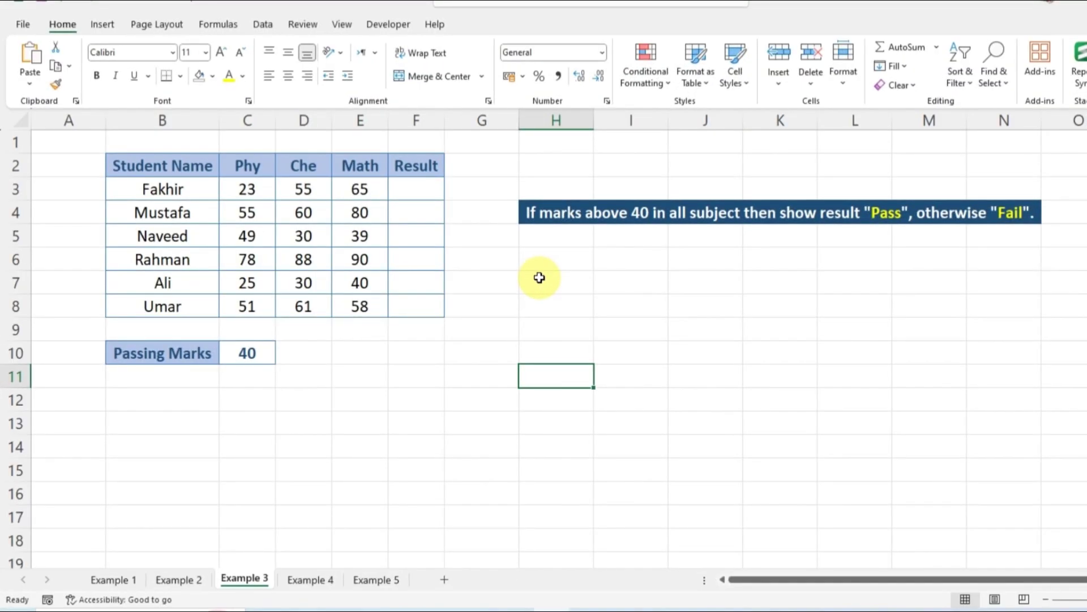
Step: Highlight Example 3's student names, Phy/Che/Math marks, Result column and Passing Marks value 40
{"action": "left_click_drag", "start_coordinate": [151, 170], "coordinate": [395, 304]}
{"action": "left_click_drag", "start_coordinate": [181, 167], "coordinate": [170, 306]}
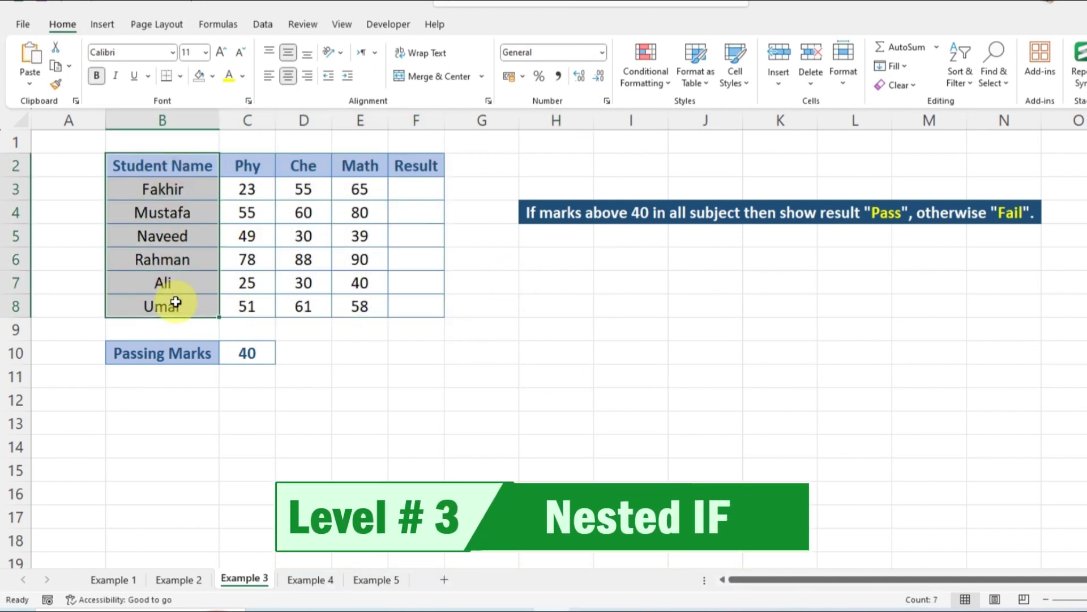
{"action": "left_click_drag", "start_coordinate": [259, 164], "coordinate": [363, 164]}
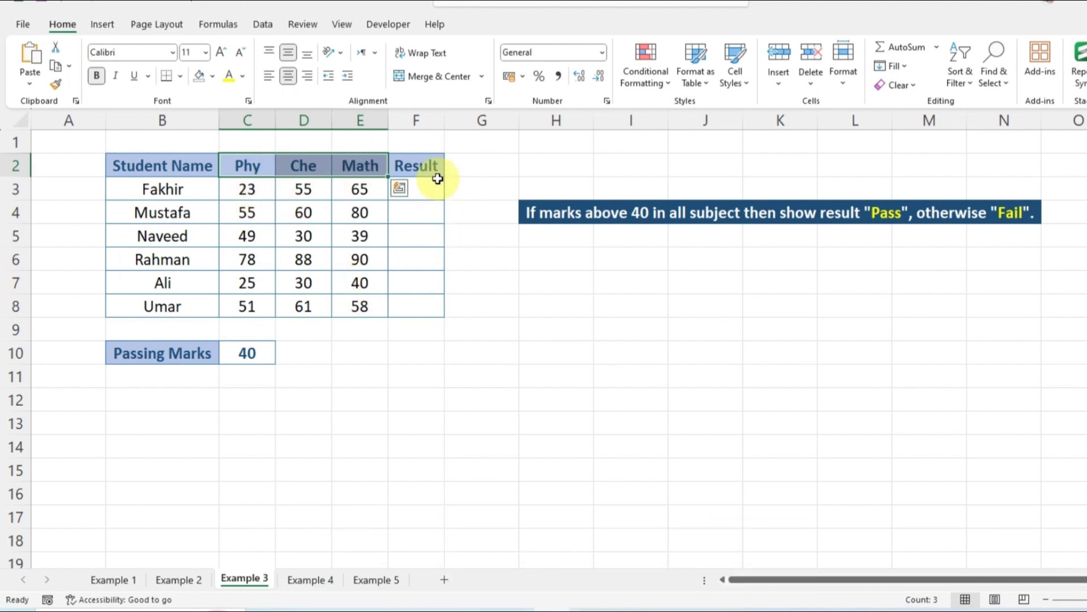
{"action": "left_click_drag", "start_coordinate": [436, 170], "coordinate": [435, 192]}
{"action": "left_click_drag", "start_coordinate": [435, 264], "coordinate": [433, 296]}
{"action": "left_click", "coordinate": [393, 371]}
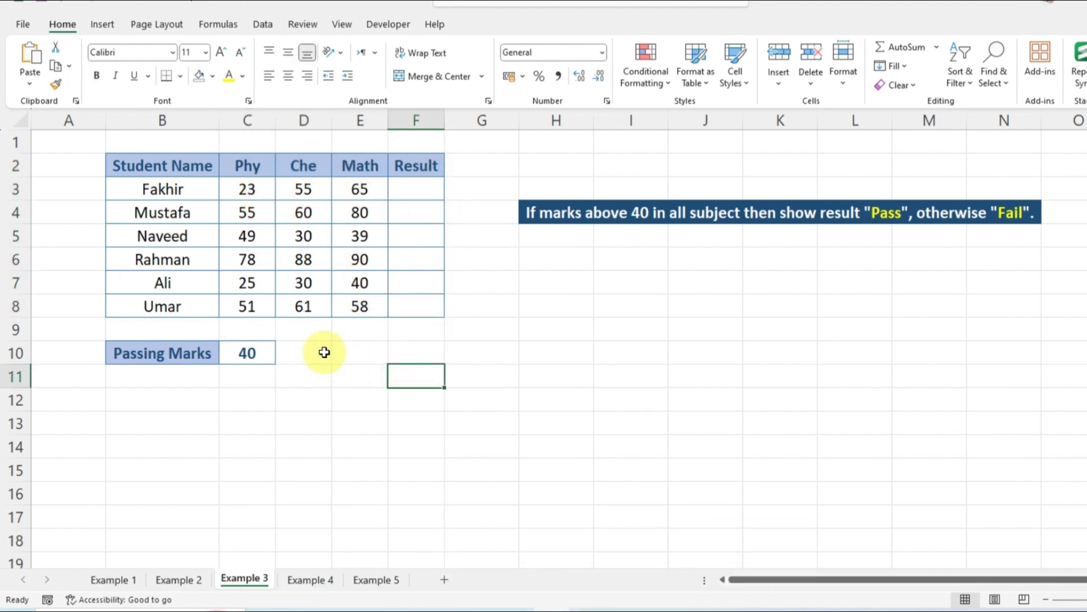
{"action": "left_click_drag", "start_coordinate": [188, 351], "coordinate": [244, 352]}
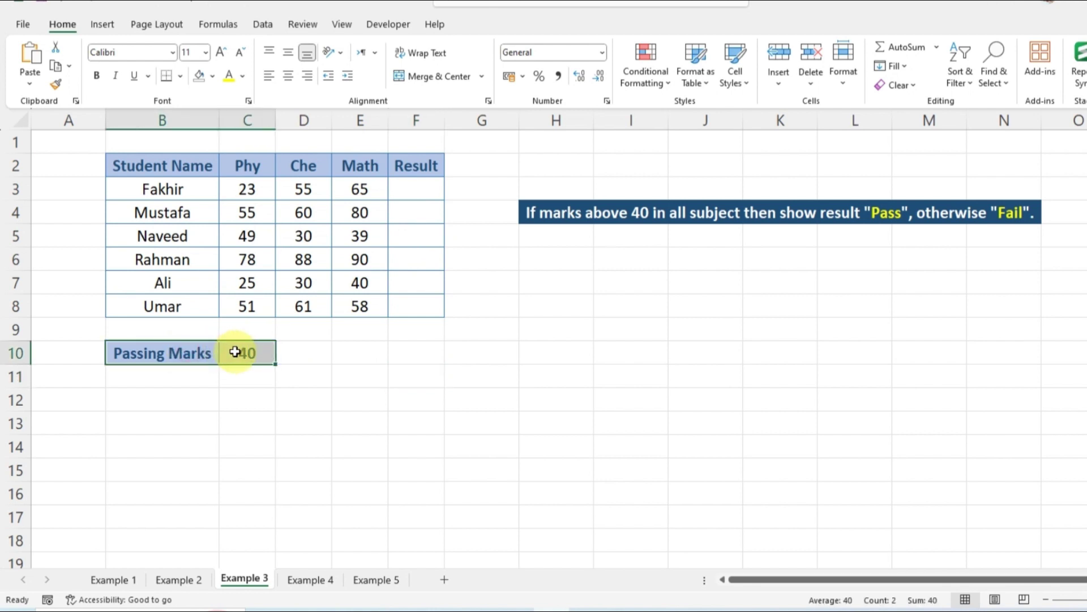
{"action": "left_click", "coordinate": [484, 351]}
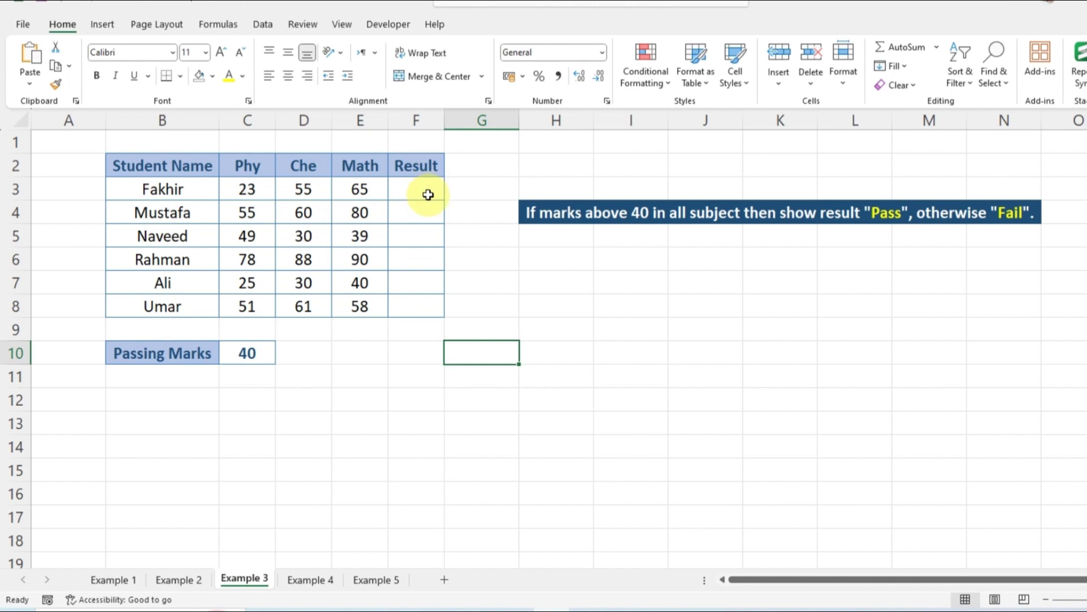
Step: Enter =IF(AND(C3>=40,D3>=40,E3>=40),"Pass","Fail") in F3, which shows Fail
{"action": "left_click", "coordinate": [428, 196]}
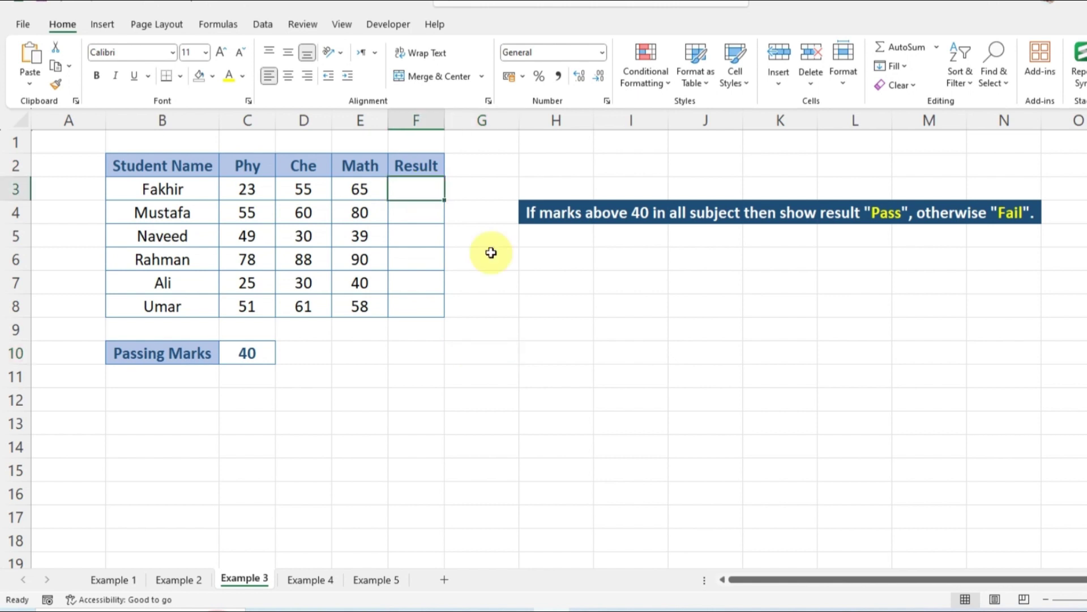
{"action": "type", "text": "=if"}
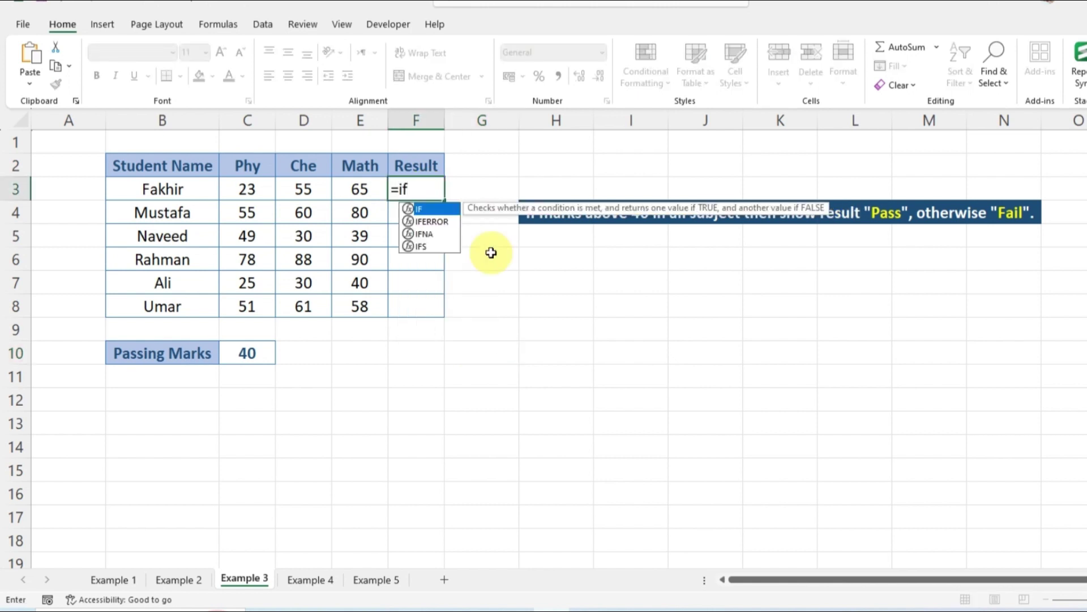
{"action": "type", "text": "("}
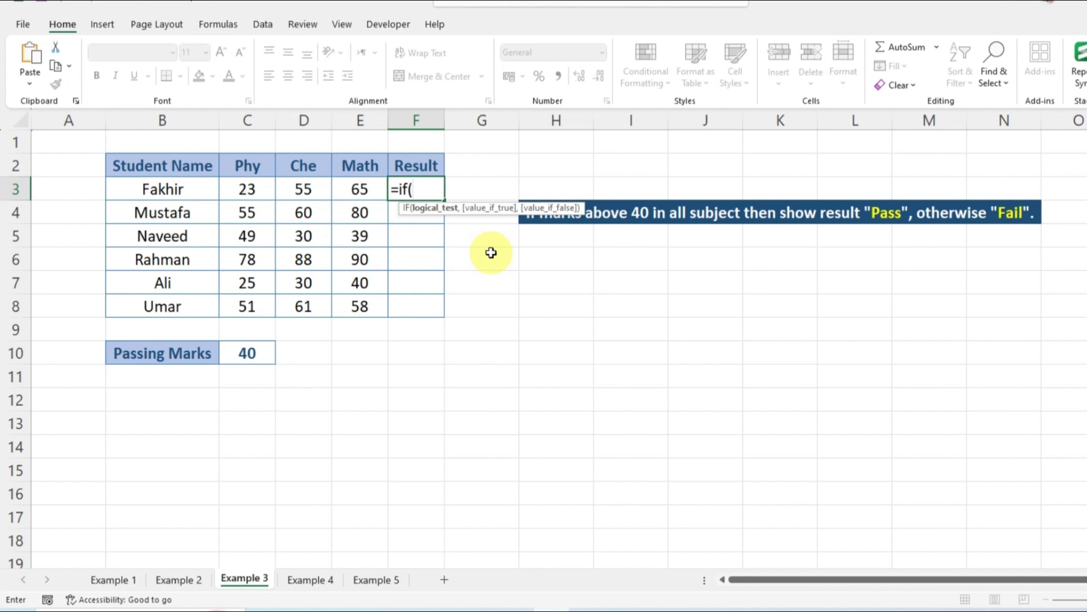
{"action": "type", "text": "and"}
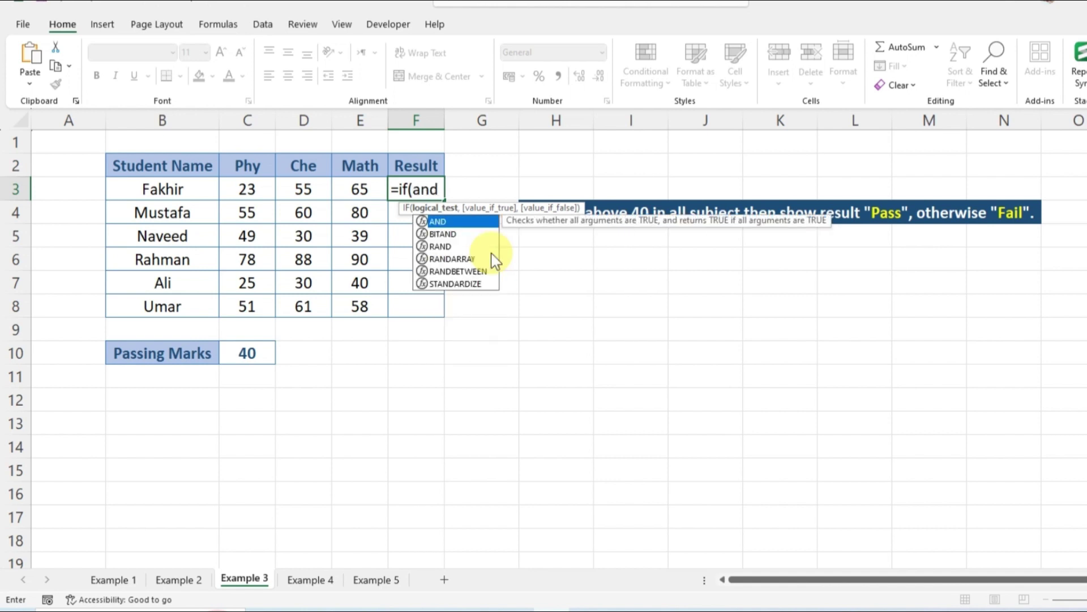
{"action": "type", "text": "("}
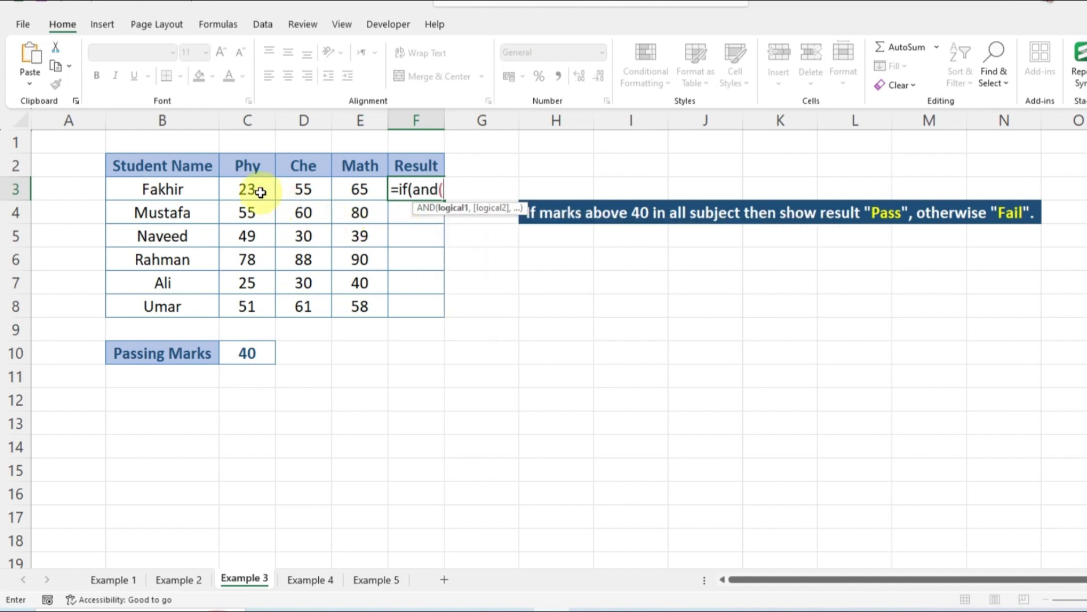
{"action": "left_click", "coordinate": [250, 189]}
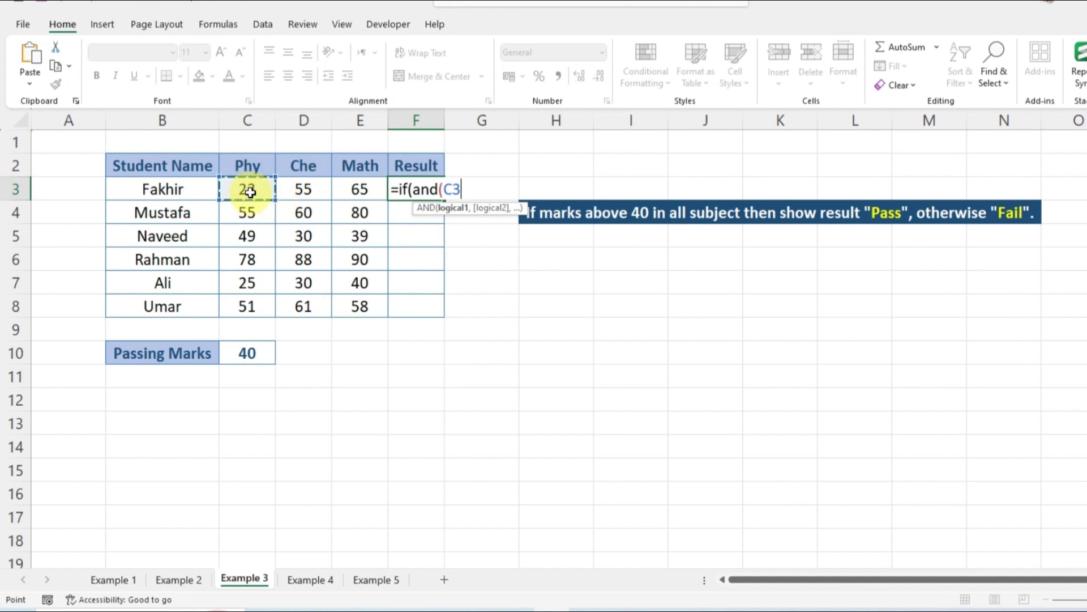
{"action": "type", "text": ">=40"}
{"action": "type", "text": ","}
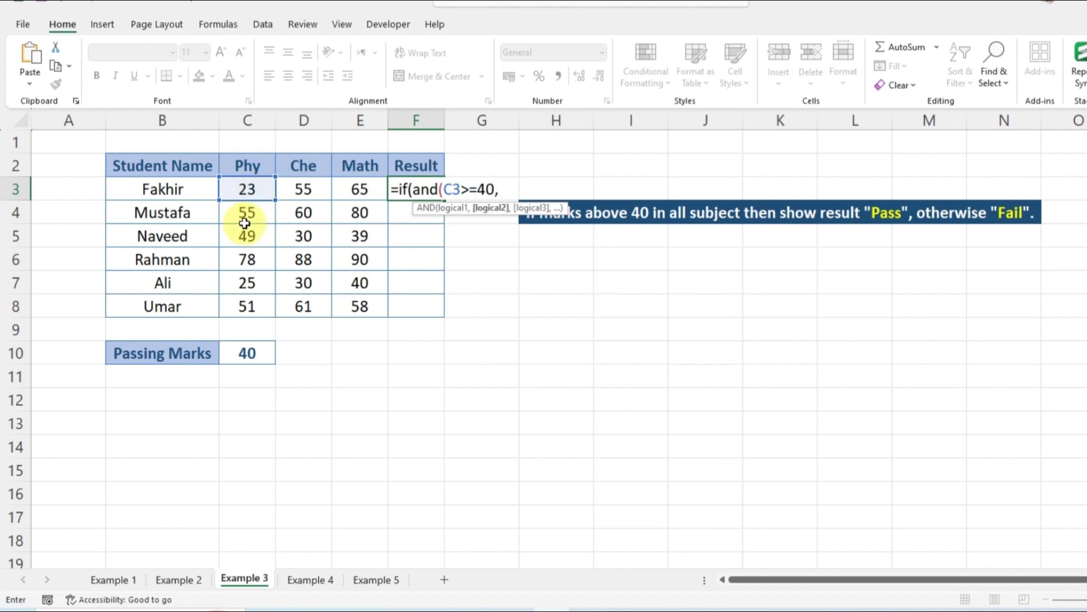
{"action": "left_click", "coordinate": [300, 190]}
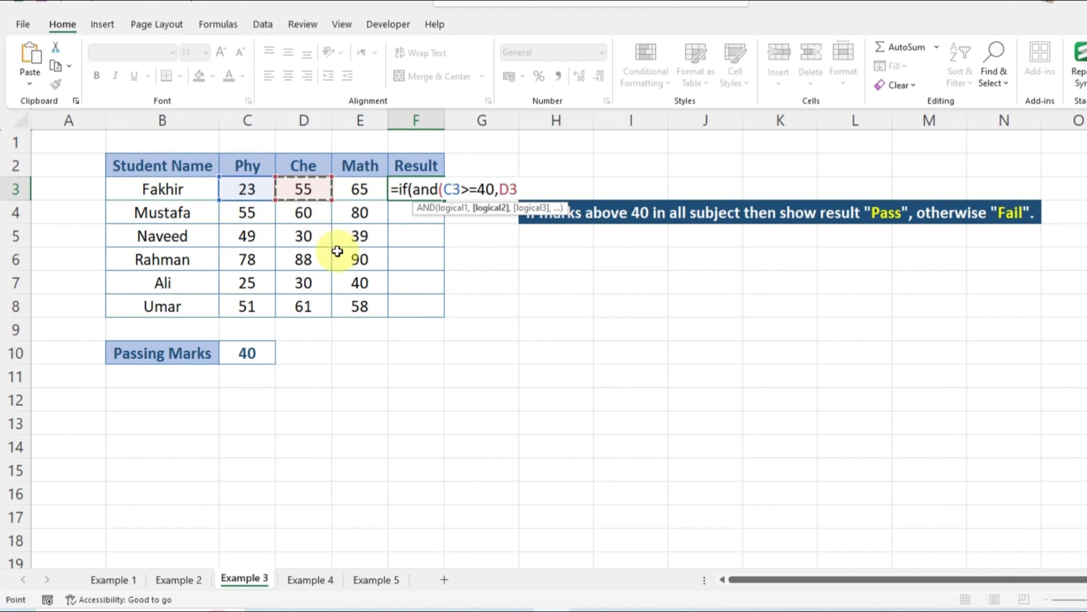
{"action": "type", "text": ">="}
{"action": "type", "text": "40"}
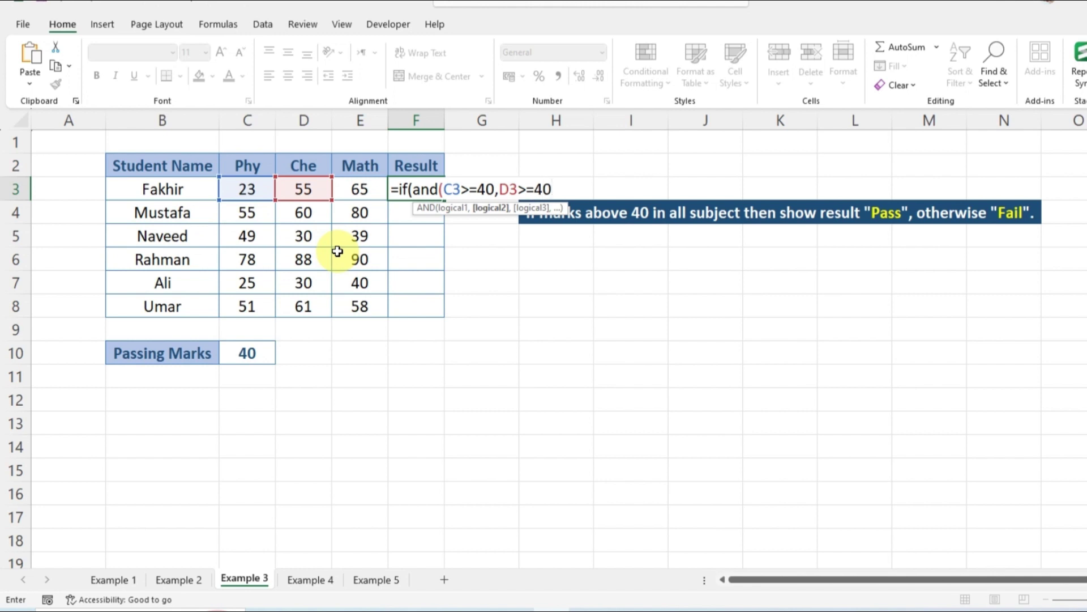
{"action": "type", "text": ","}
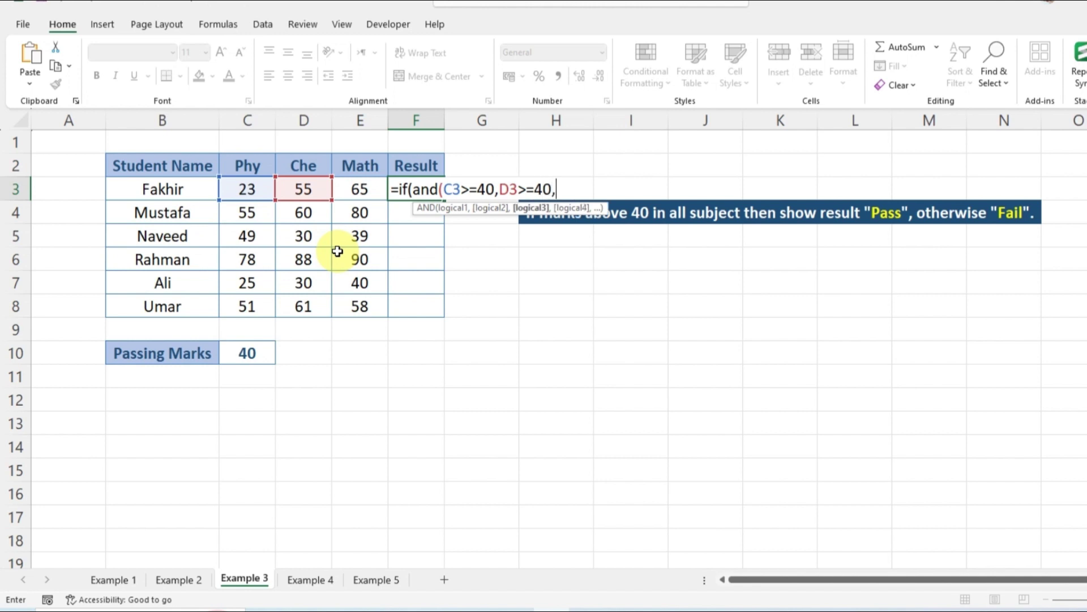
{"action": "left_click", "coordinate": [359, 189]}
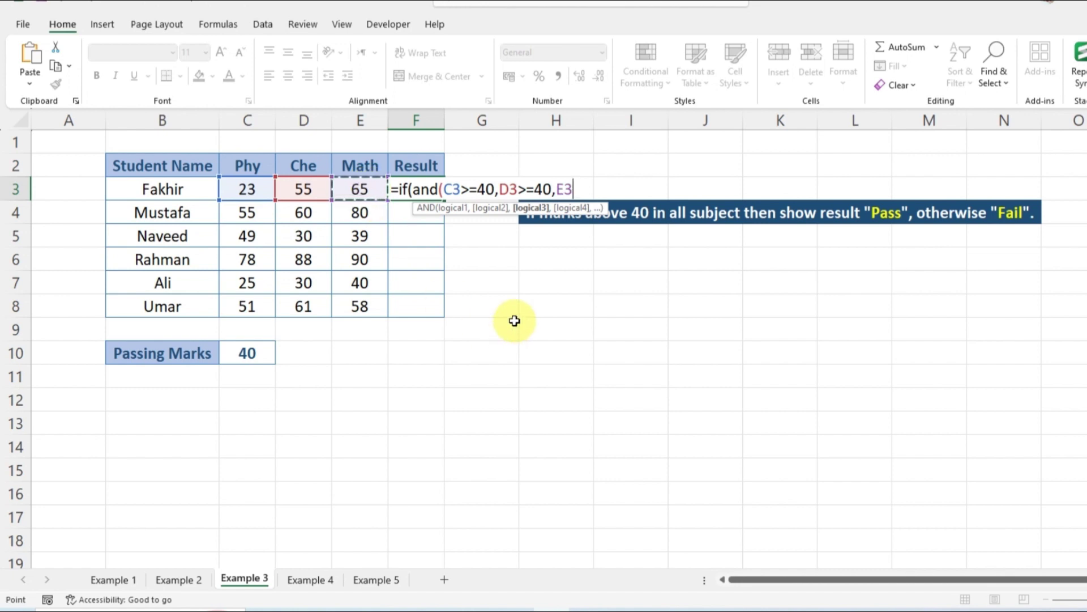
{"action": "type", "text": ">="}
{"action": "type", "text": "40"}
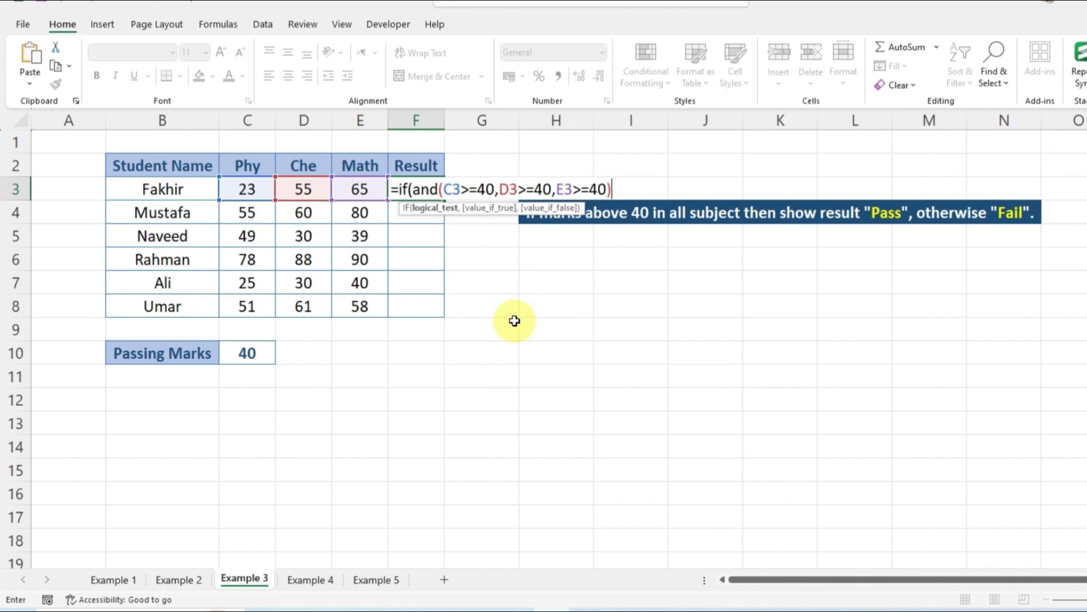
{"action": "type", "text": ",\"Pass"}
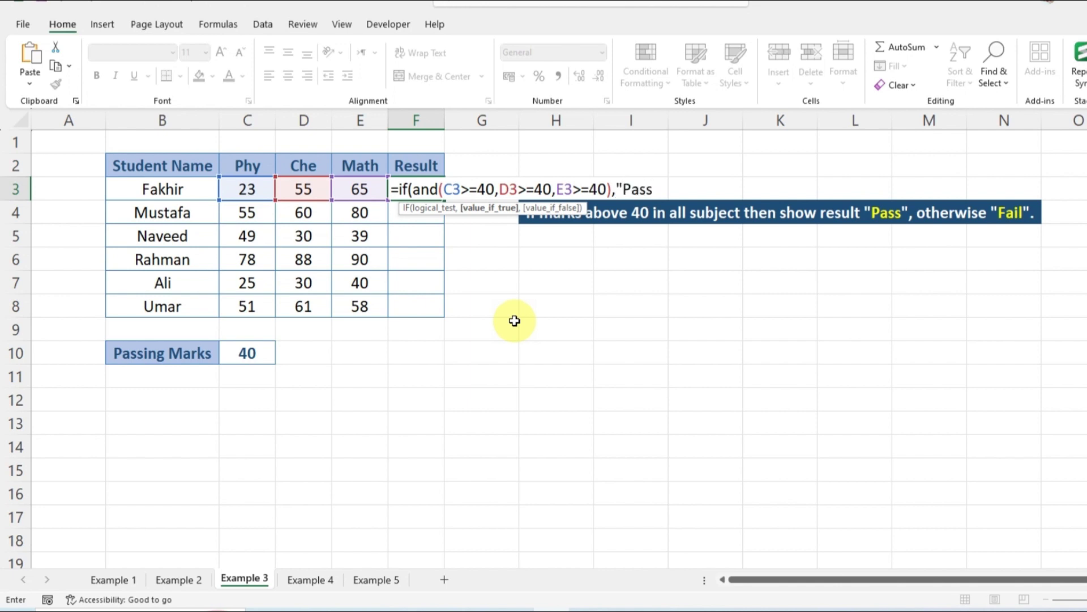
{"action": "type", "text": ",\"Fail"}
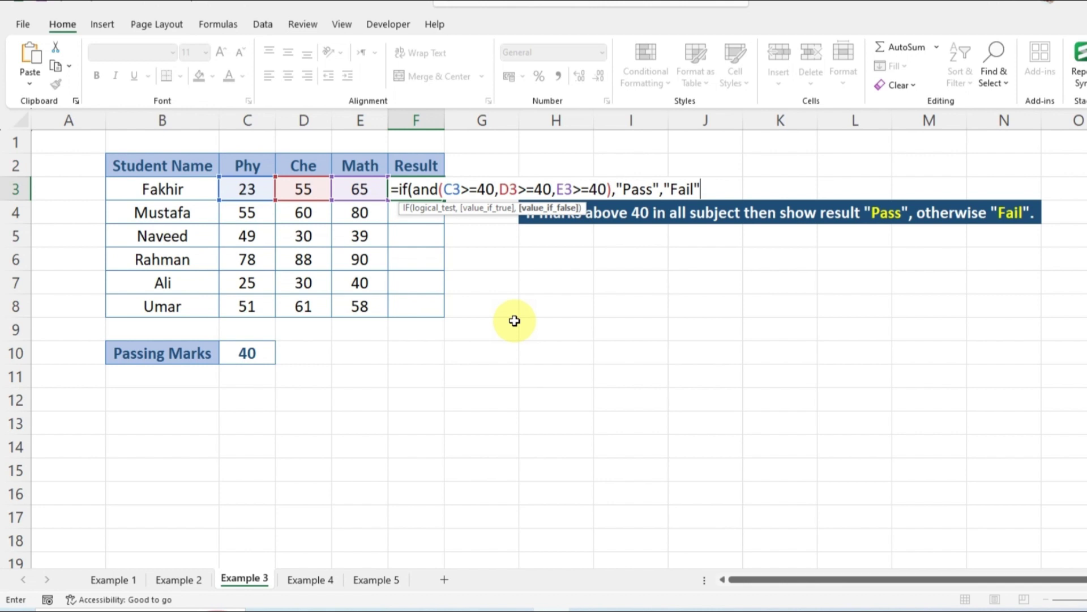
{"action": "type", "text": ")"}
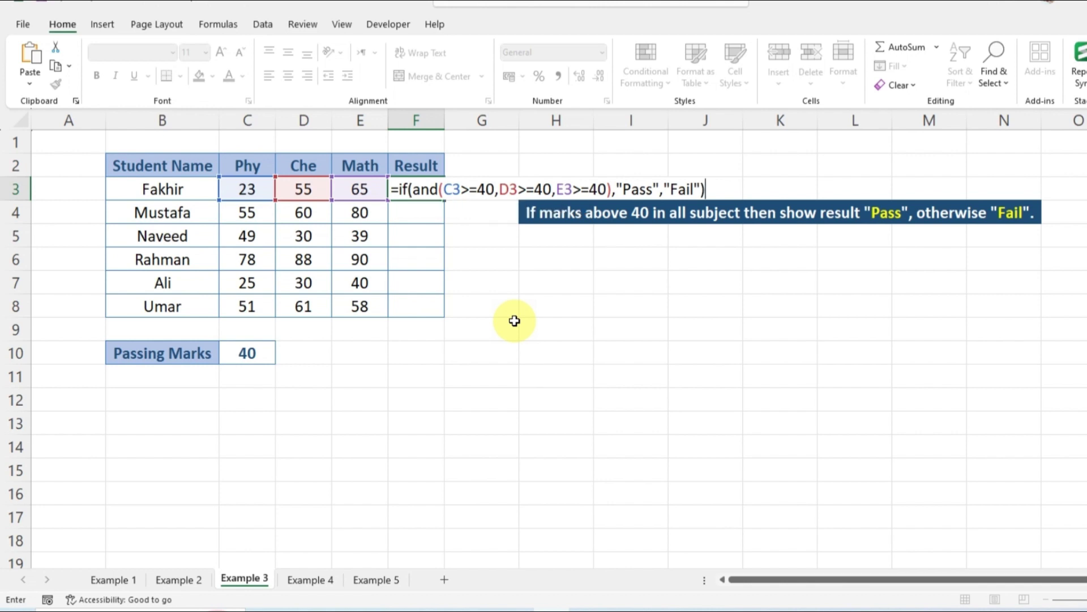
{"action": "key", "text": "Return"}
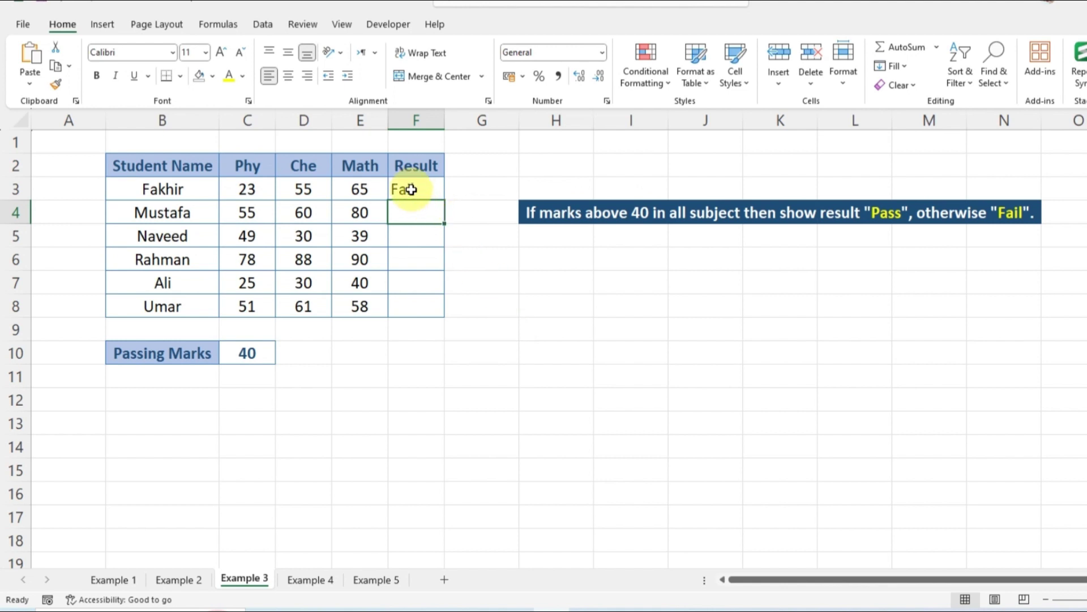
Step: Fill the Pass/Fail formula from F3 down to F8
{"action": "left_click", "coordinate": [250, 189]}
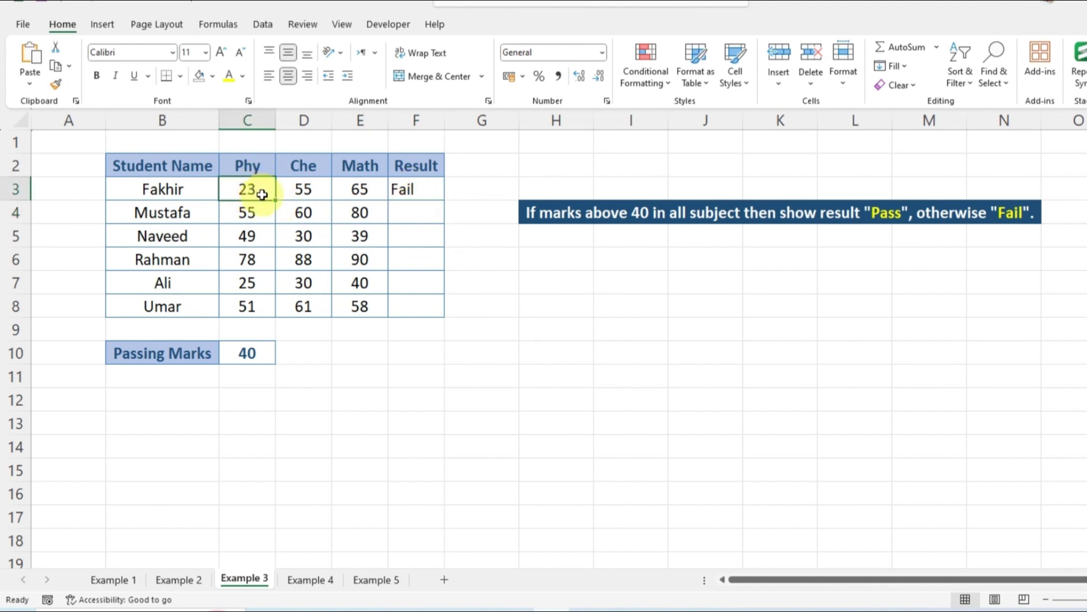
{"action": "left_click", "coordinate": [435, 199]}
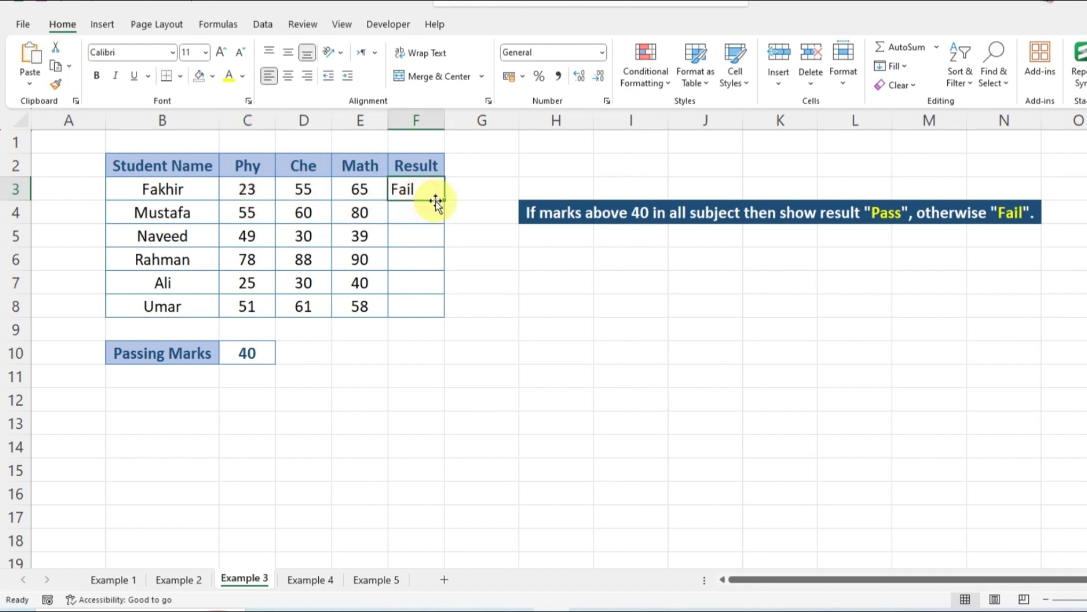
{"action": "left_click_drag", "start_coordinate": [444, 199], "coordinate": [442, 311]}
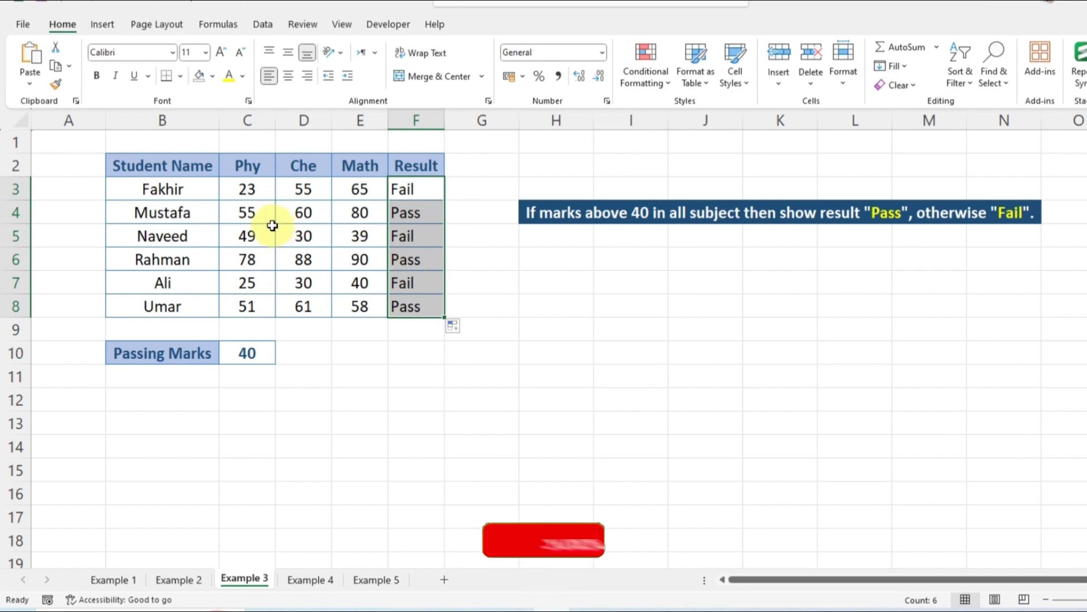
Step: Check row 4's Phy, Che and Math marks against its Pass result in F4
{"action": "left_click", "coordinate": [253, 213]}
{"action": "left_click", "coordinate": [302, 212]}
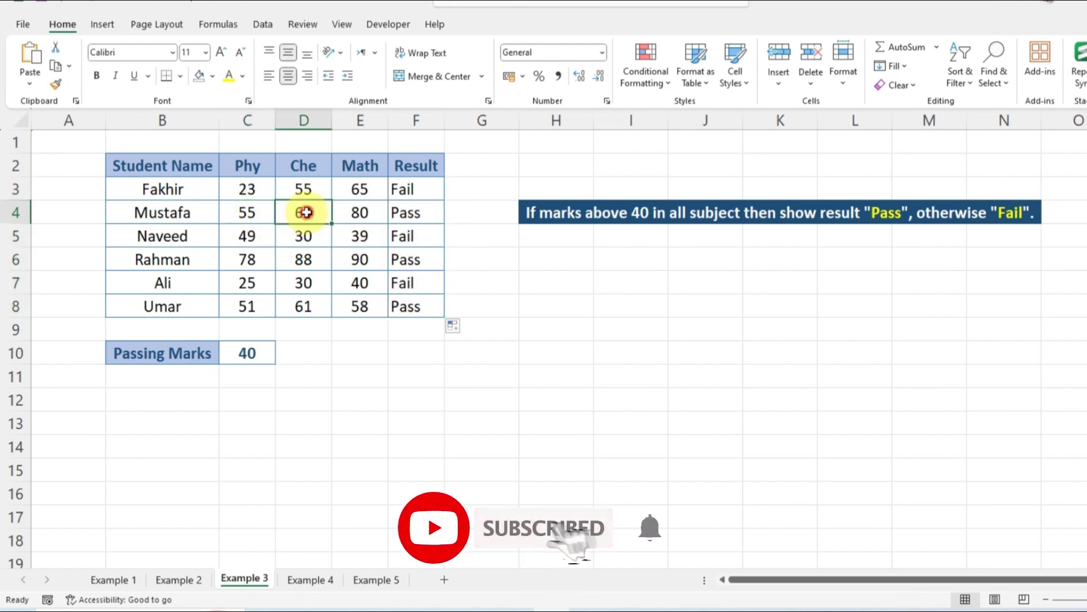
{"action": "left_click", "coordinate": [357, 213]}
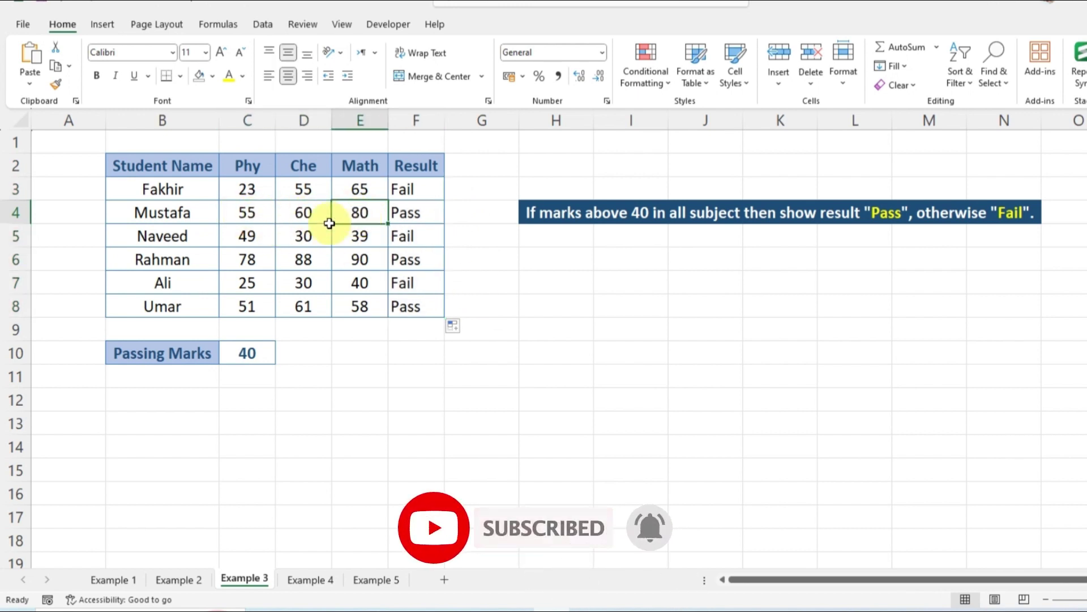
{"action": "left_click", "coordinate": [411, 213]}
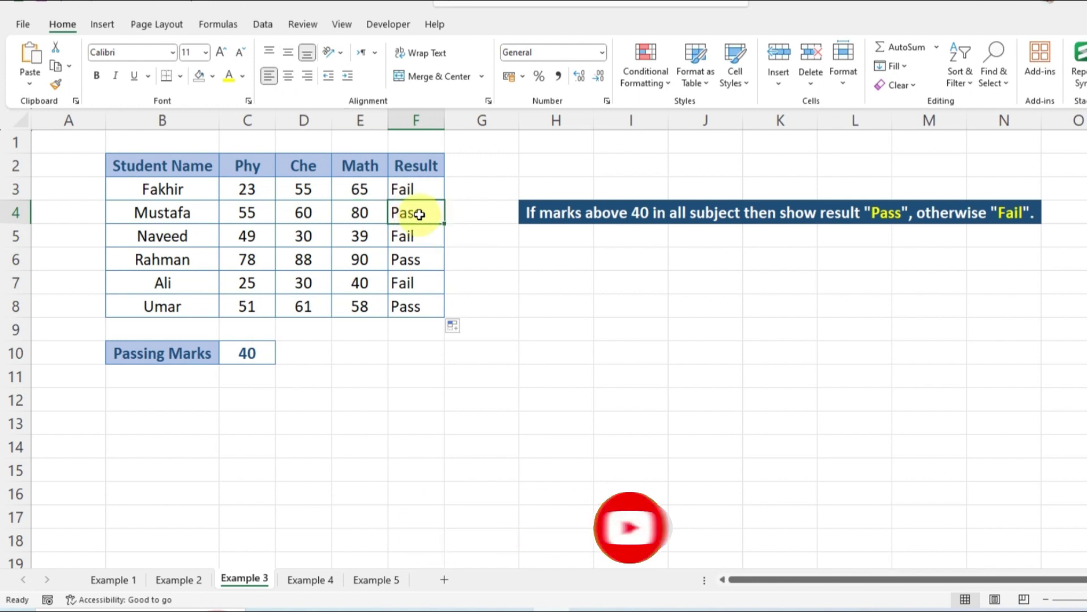
{"action": "left_click", "coordinate": [631, 327]}
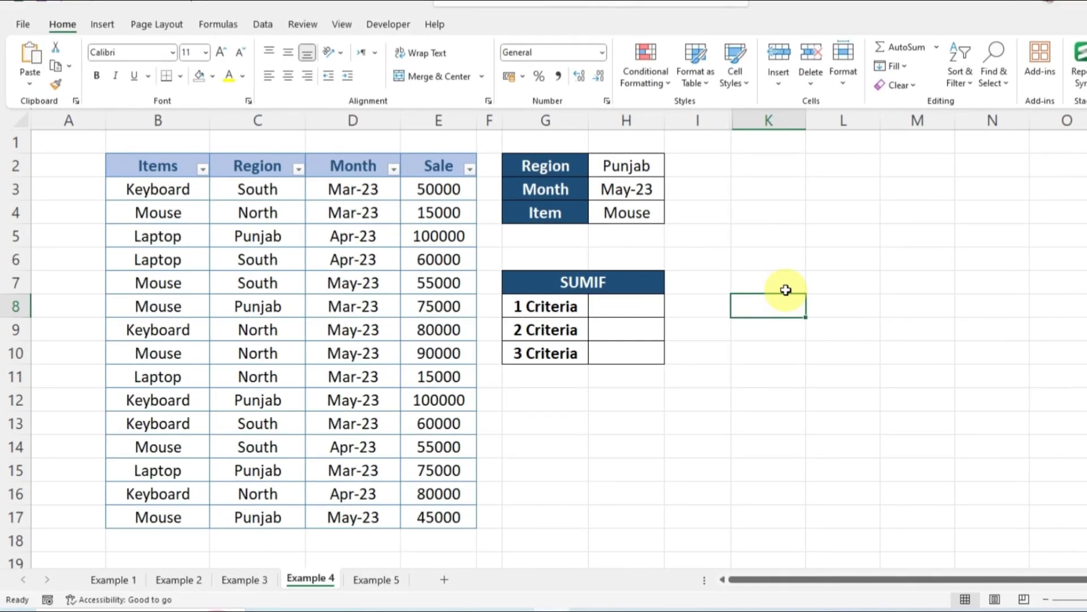
Step: Highlight the Items, Region, Month and Sale columns of the Example 4 sales table
{"action": "left_click_drag", "start_coordinate": [151, 170], "coordinate": [353, 493]}
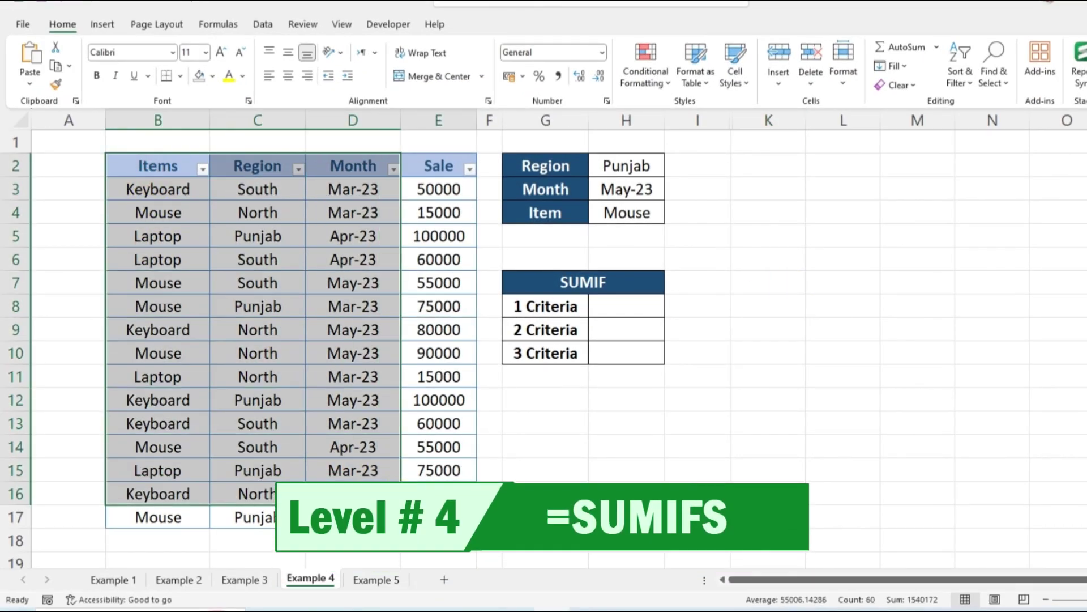
{"action": "left_click_drag", "start_coordinate": [127, 166], "coordinate": [163, 424]}
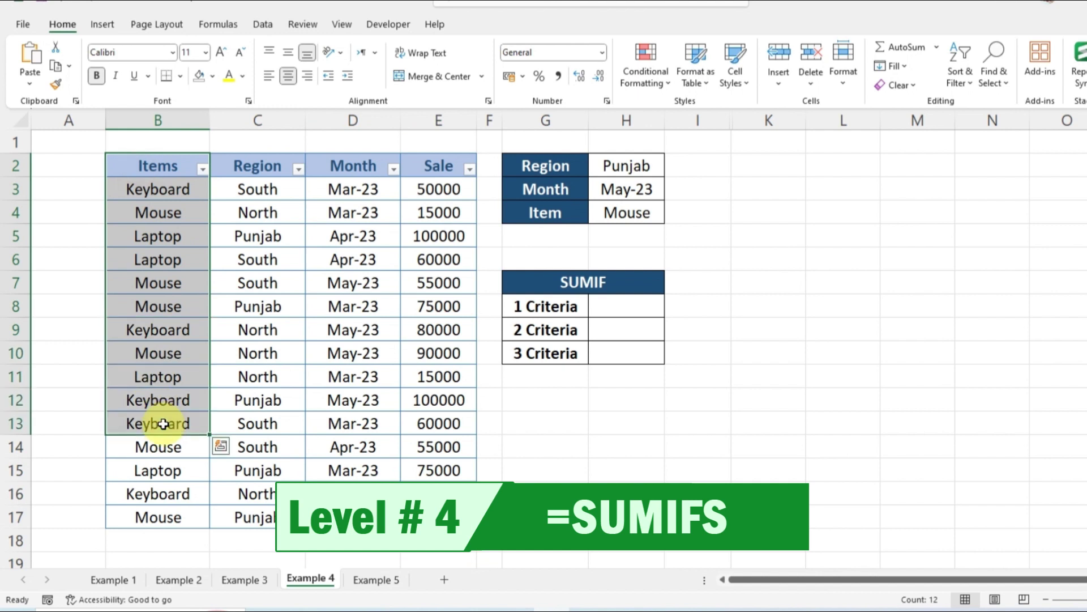
{"action": "left_click_drag", "start_coordinate": [257, 188], "coordinate": [259, 376]}
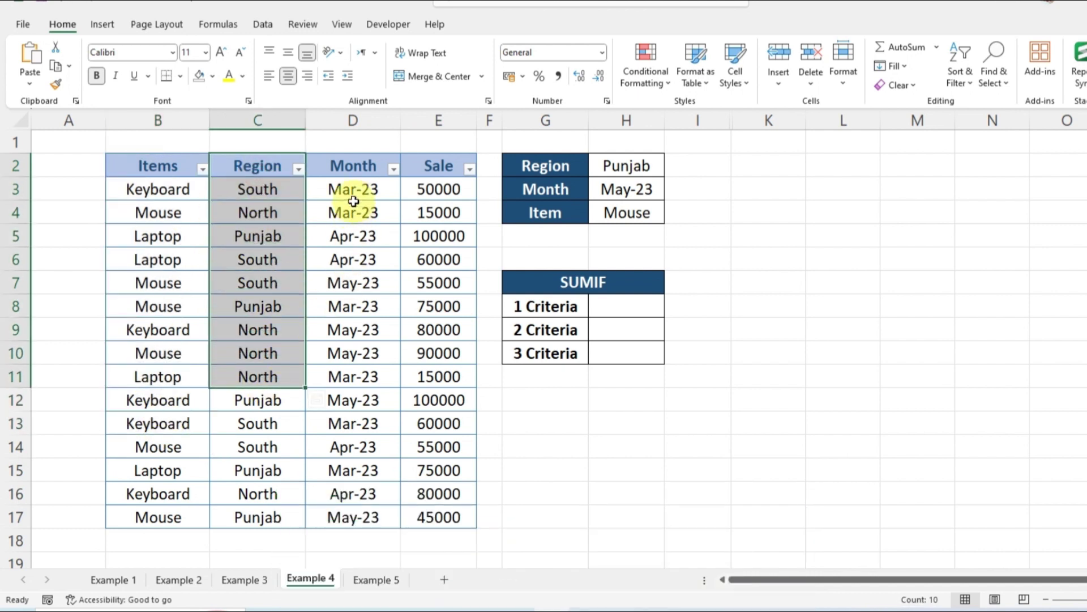
{"action": "left_click_drag", "start_coordinate": [353, 201], "coordinate": [353, 376]}
{"action": "left_click_drag", "start_coordinate": [436, 189], "coordinate": [432, 328]}
Step: Select cell H8 for the 1 Criteria SUMIF total
{"action": "left_click", "coordinate": [626, 306]}
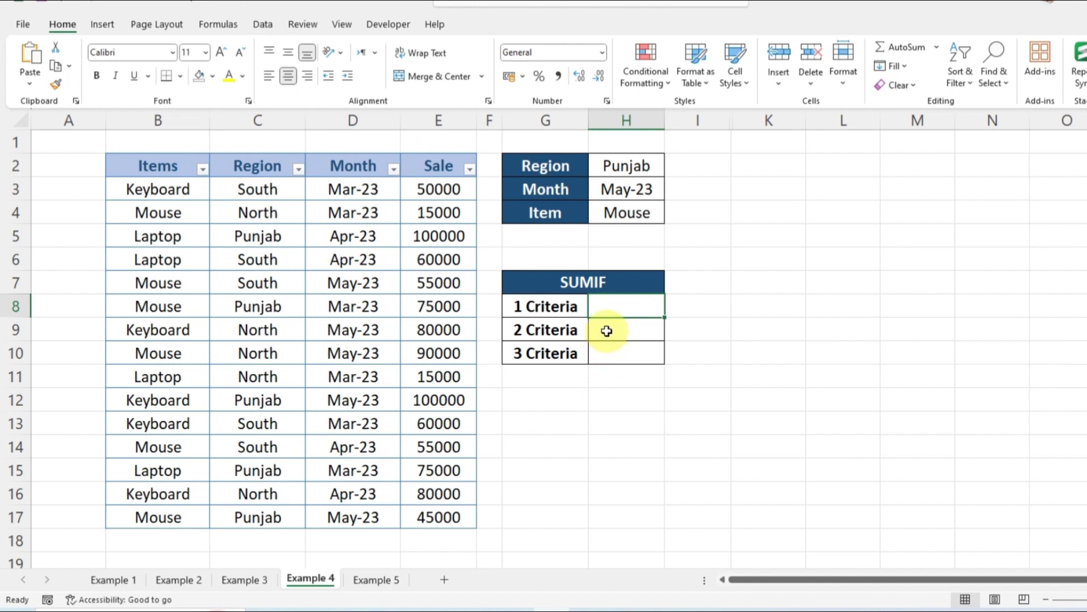
{"action": "left_click", "coordinate": [614, 307]}
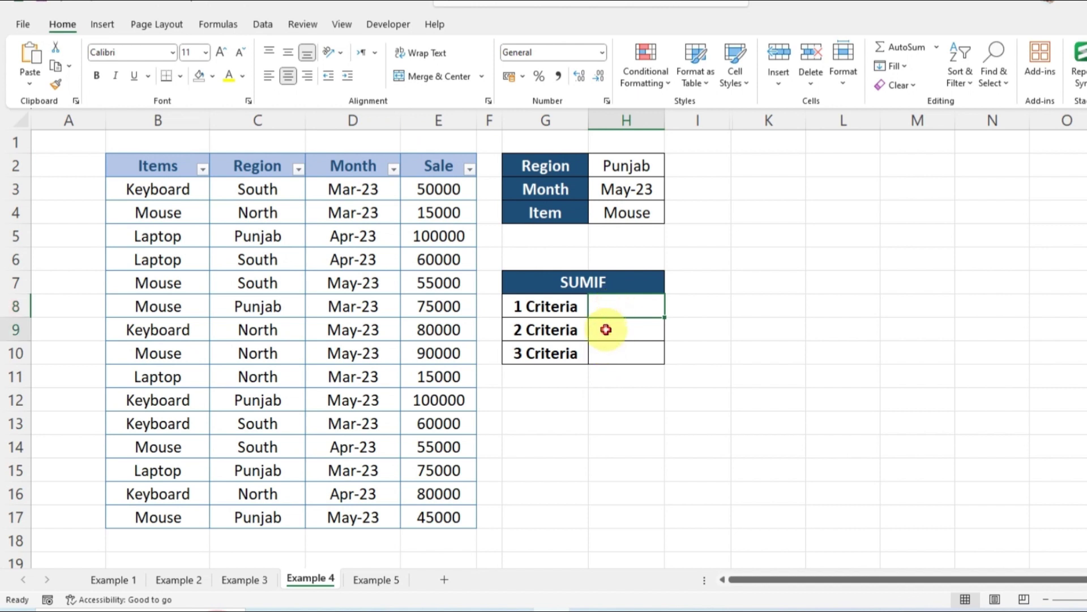
{"action": "left_click", "coordinate": [564, 358]}
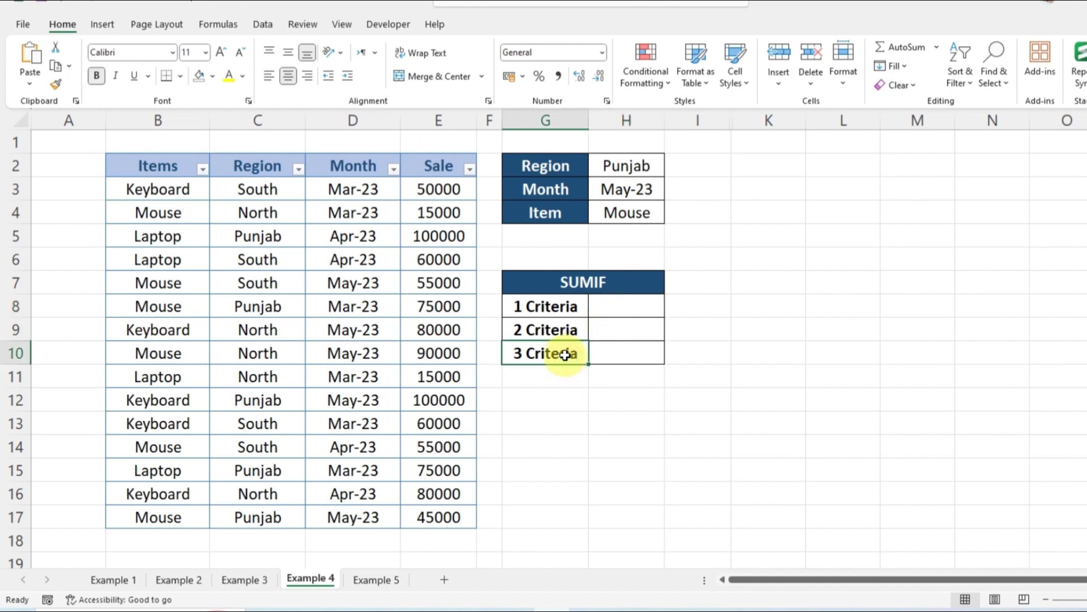
{"action": "left_click", "coordinate": [603, 313]}
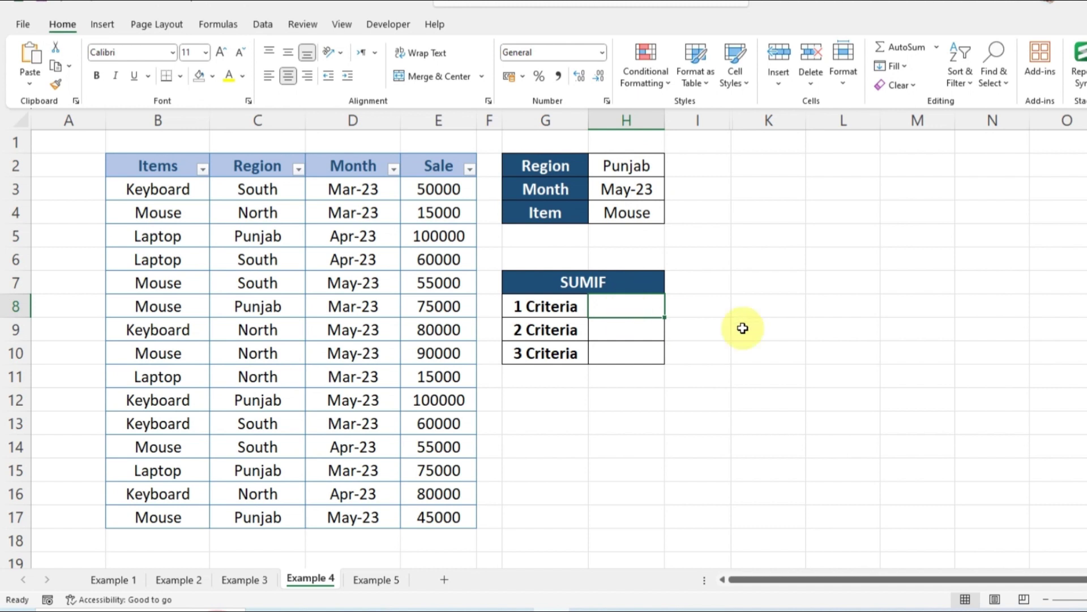
Step: Enter =SUMIF(C3:C17,H2,E3:E17) in the 1 Criteria cell, giving the Punjab total of 395000
{"action": "type", "text": "="}
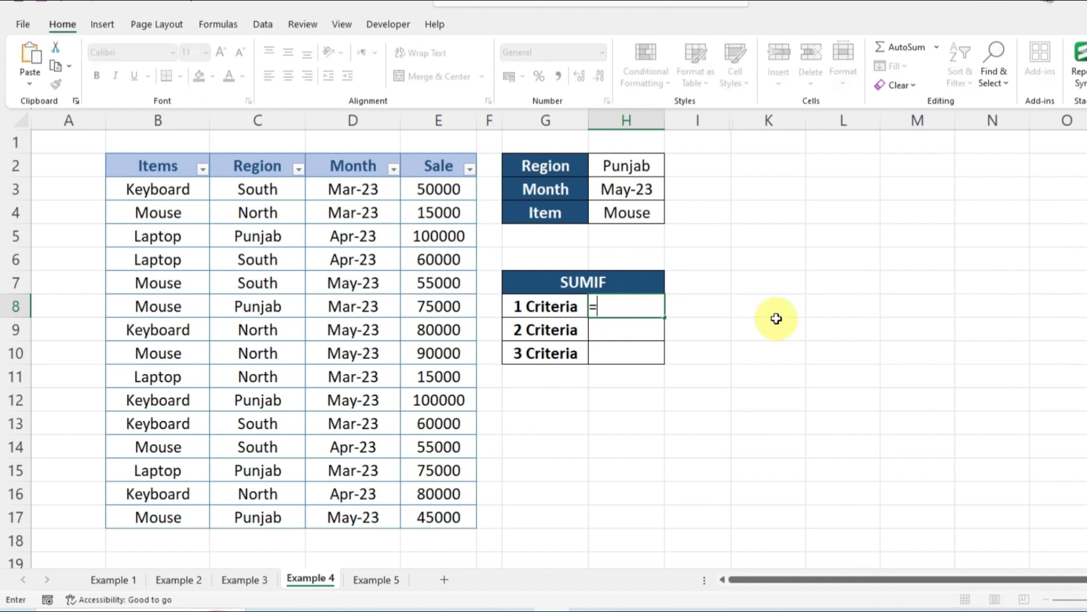
{"action": "type", "text": "sumif"}
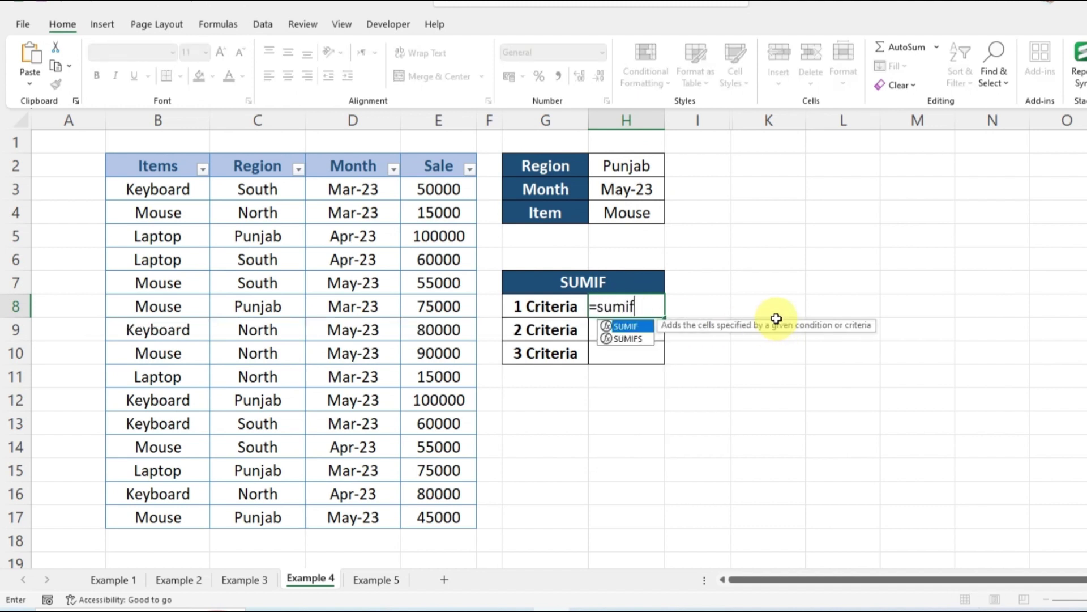
{"action": "type", "text": "("}
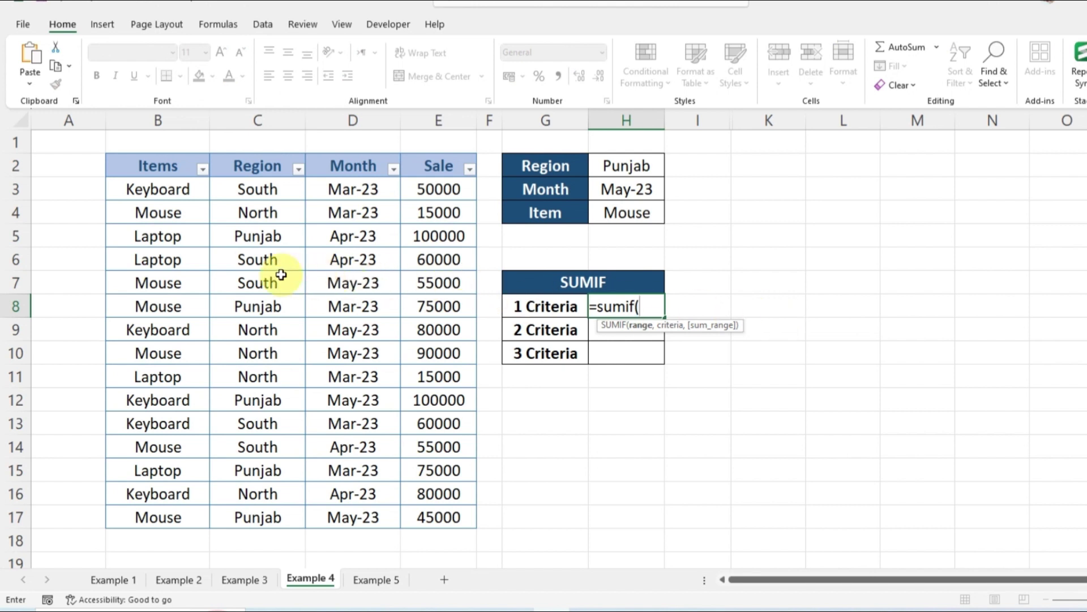
{"action": "left_click", "coordinate": [267, 190]}
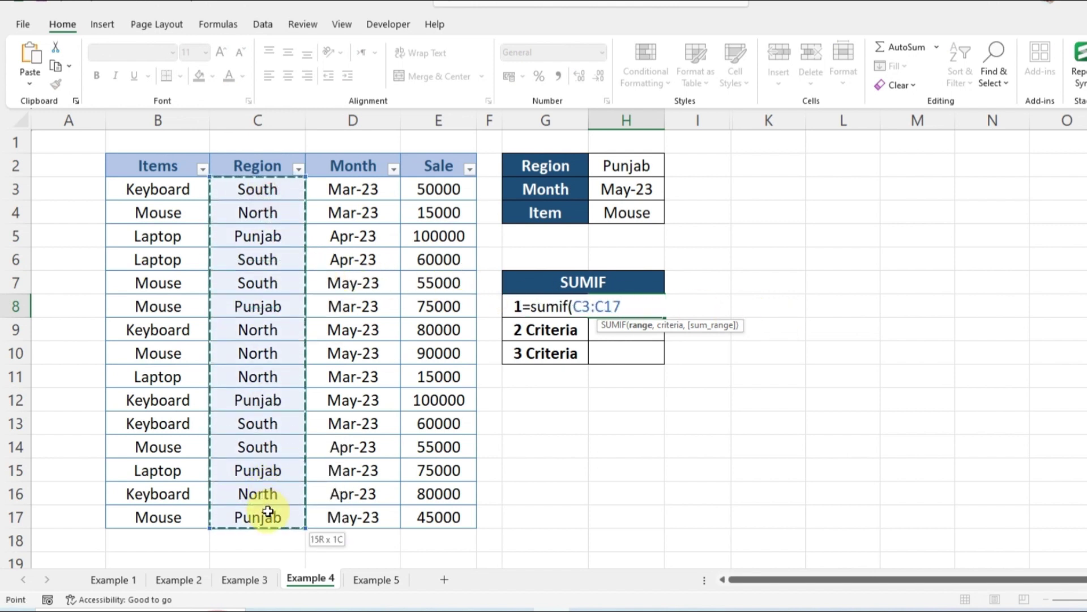
{"action": "left_click_drag", "start_coordinate": [265, 227], "coordinate": [266, 516]}
{"action": "type", "text": ","}
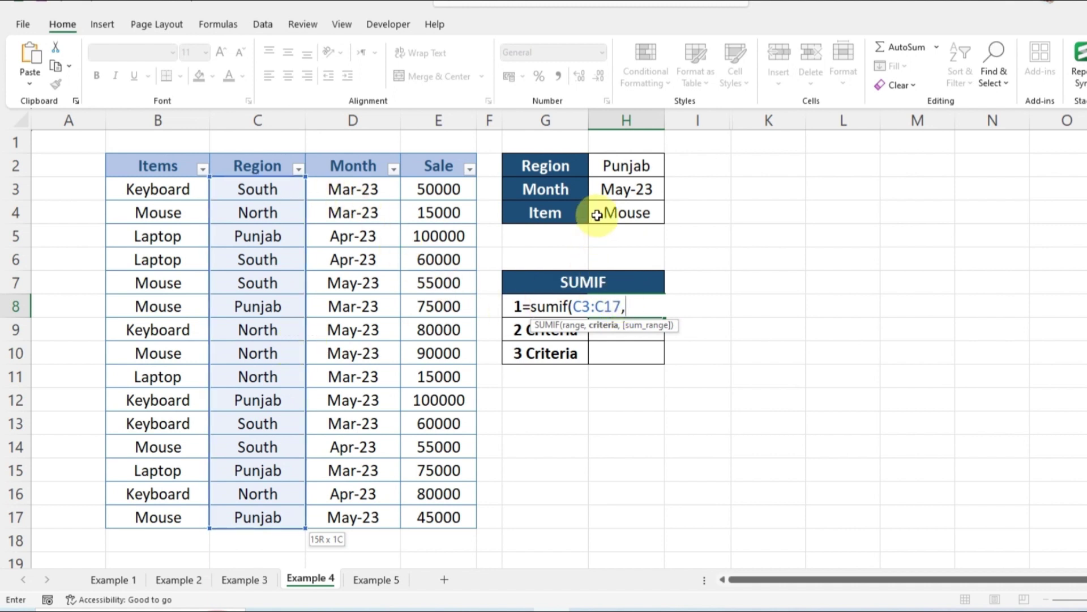
{"action": "left_click", "coordinate": [616, 174]}
{"action": "type", "text": ","}
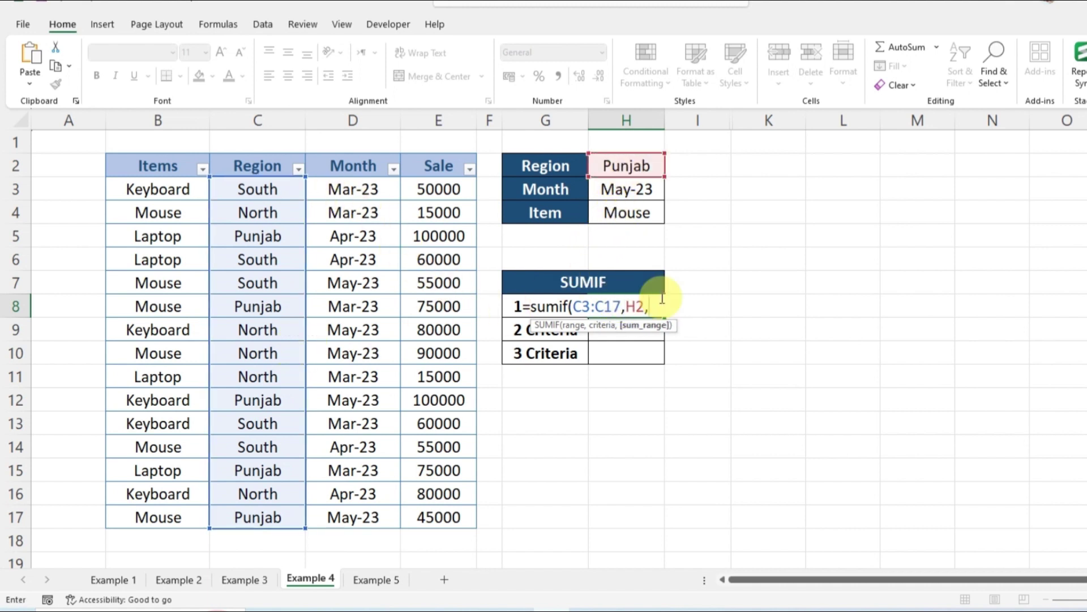
{"action": "left_click_drag", "start_coordinate": [458, 197], "coordinate": [459, 509]}
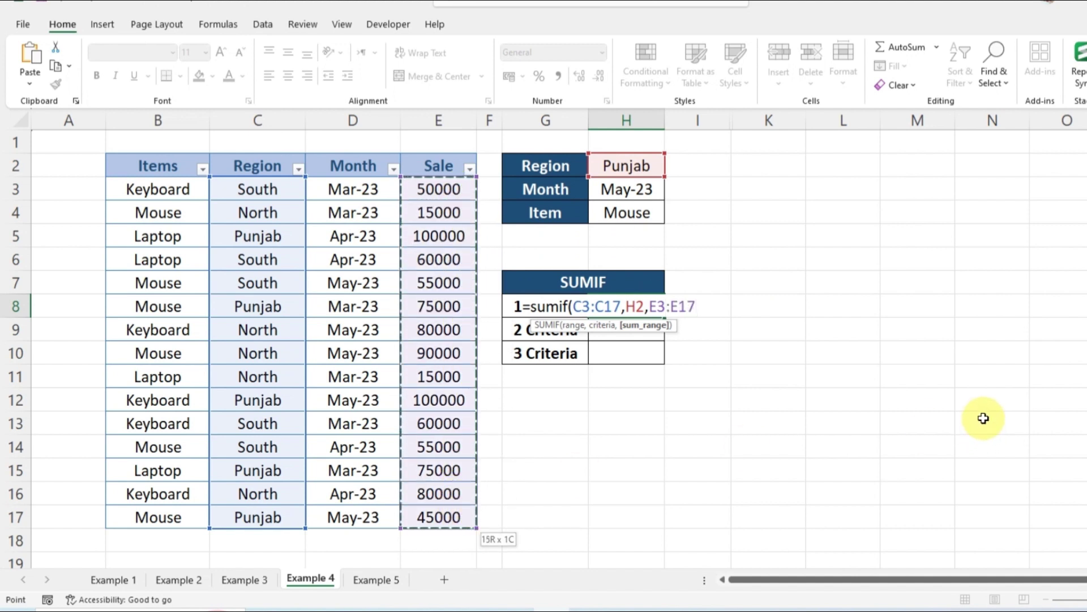
{"action": "type", "text": ")"}
{"action": "key", "text": "Return"}
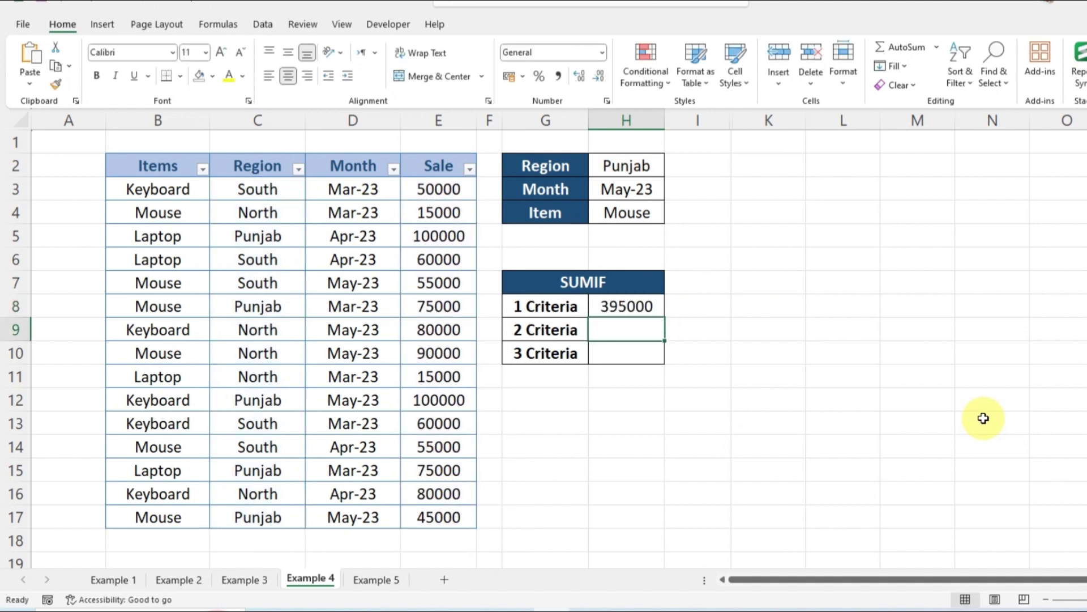
Step: Change the Region criterion in H2 to South so the 1 Criteria total becomes 280000
{"action": "left_click", "coordinate": [631, 312]}
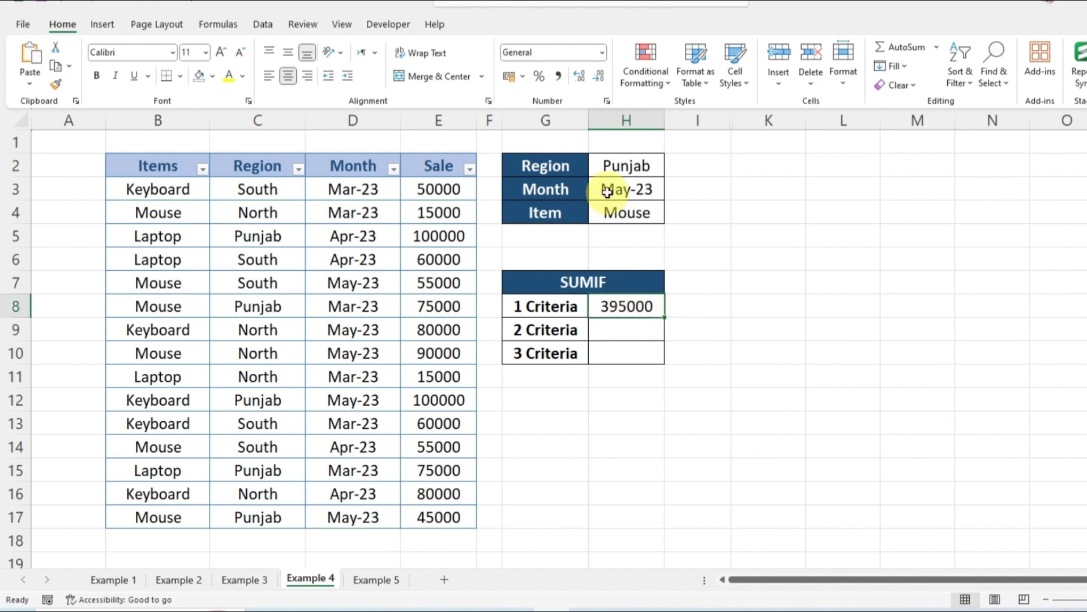
{"action": "left_click", "coordinate": [626, 168]}
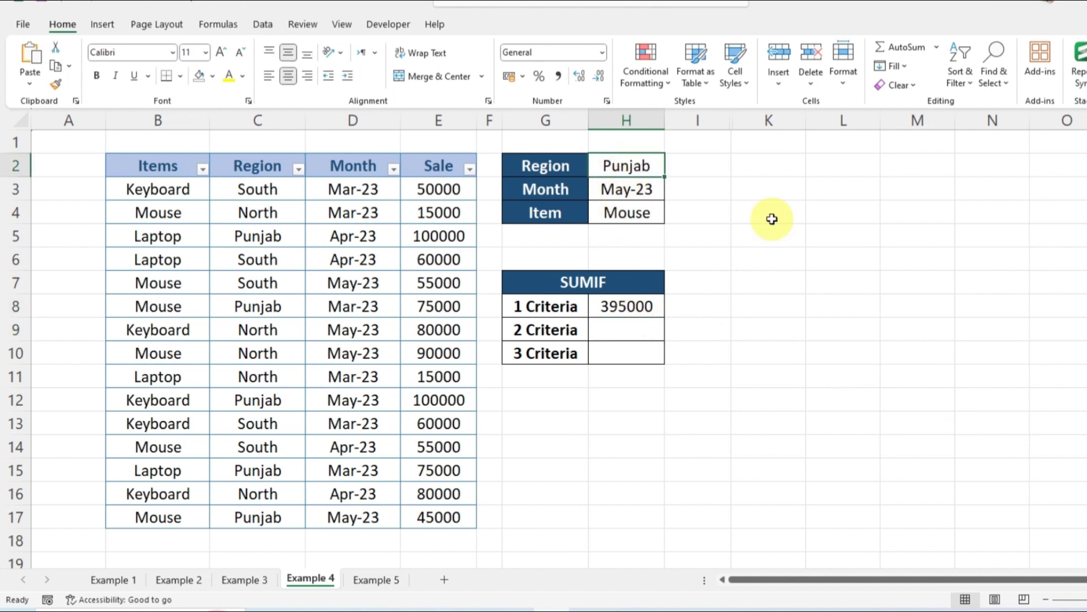
{"action": "type", "text": "South"}
{"action": "key", "text": "Return"}
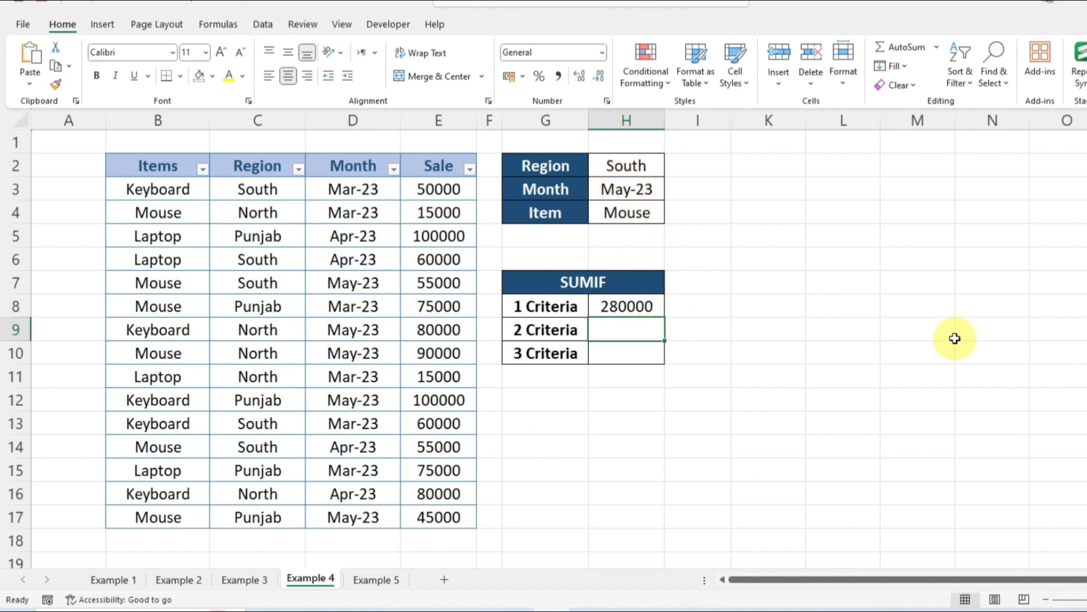
{"action": "type", "text": "=sumif"}
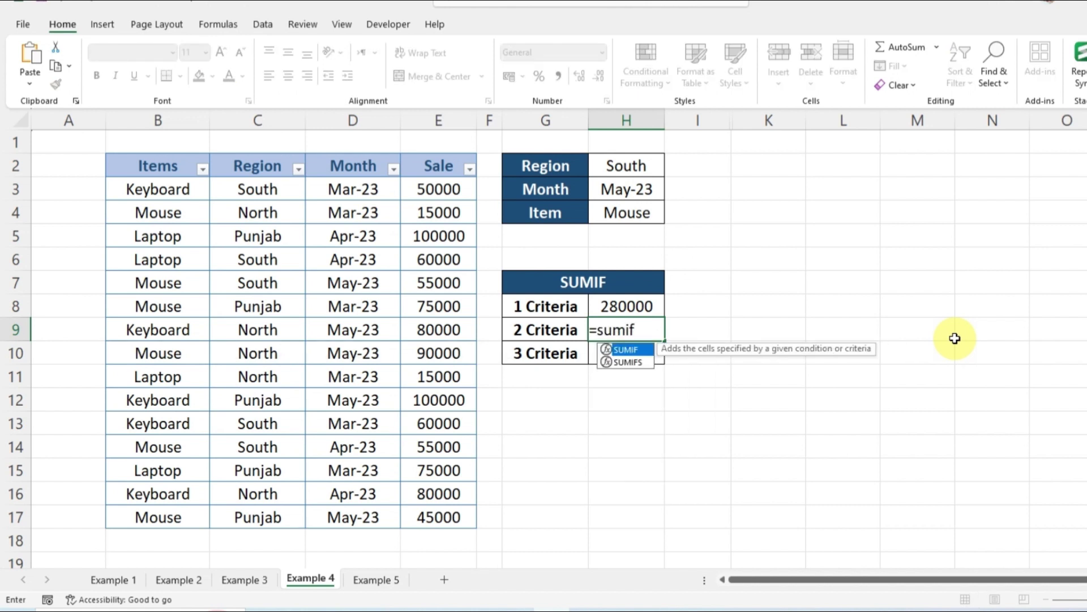
{"action": "type", "text": "s("}
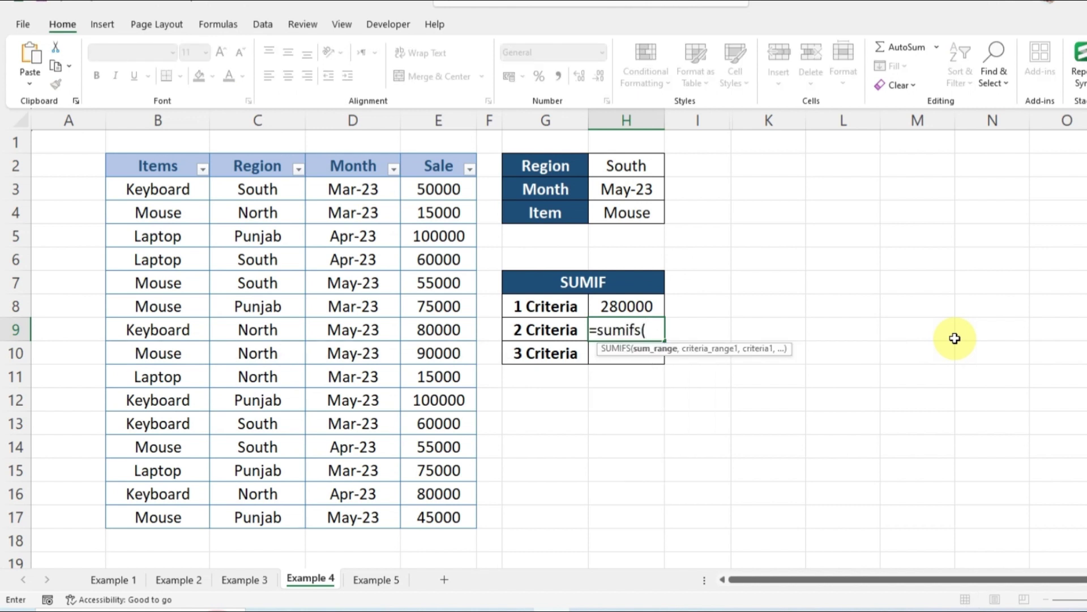
Step: Complete =SUMIFS(E3:E17,C3:C17,H2,D3:D17,H3) in the 2 Criteria cell, showing 55000
{"action": "left_click_drag", "start_coordinate": [438, 189], "coordinate": [436, 524]}
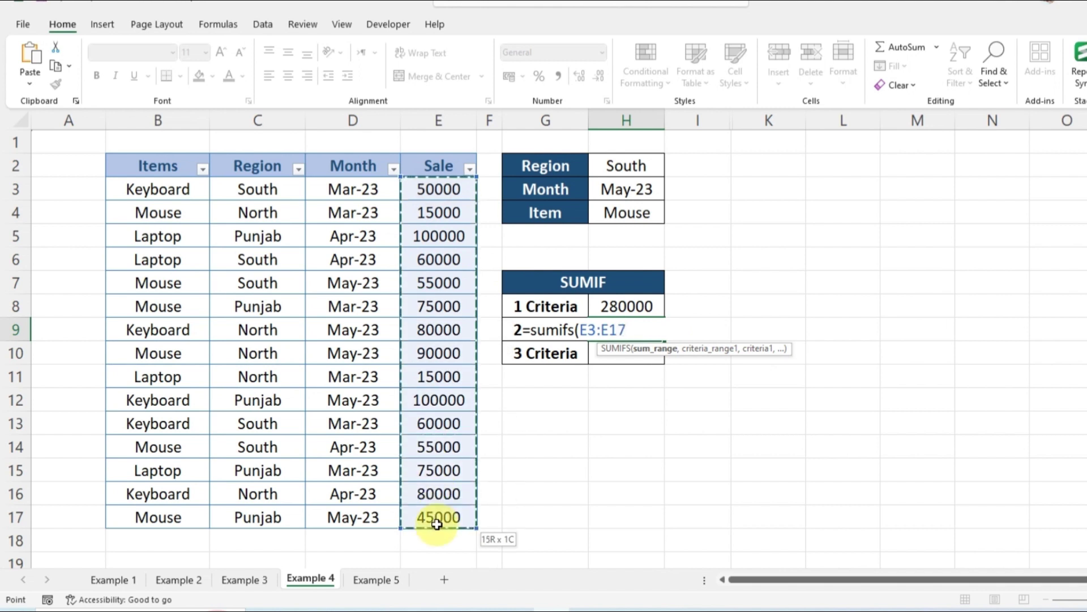
{"action": "type", "text": ","}
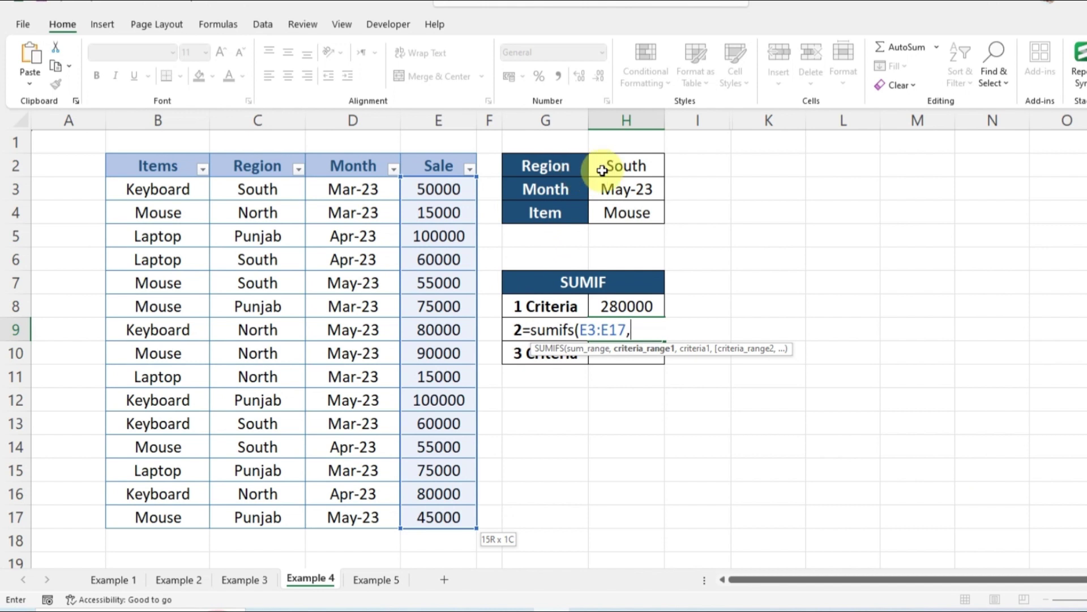
{"action": "left_click_drag", "start_coordinate": [273, 189], "coordinate": [261, 517]}
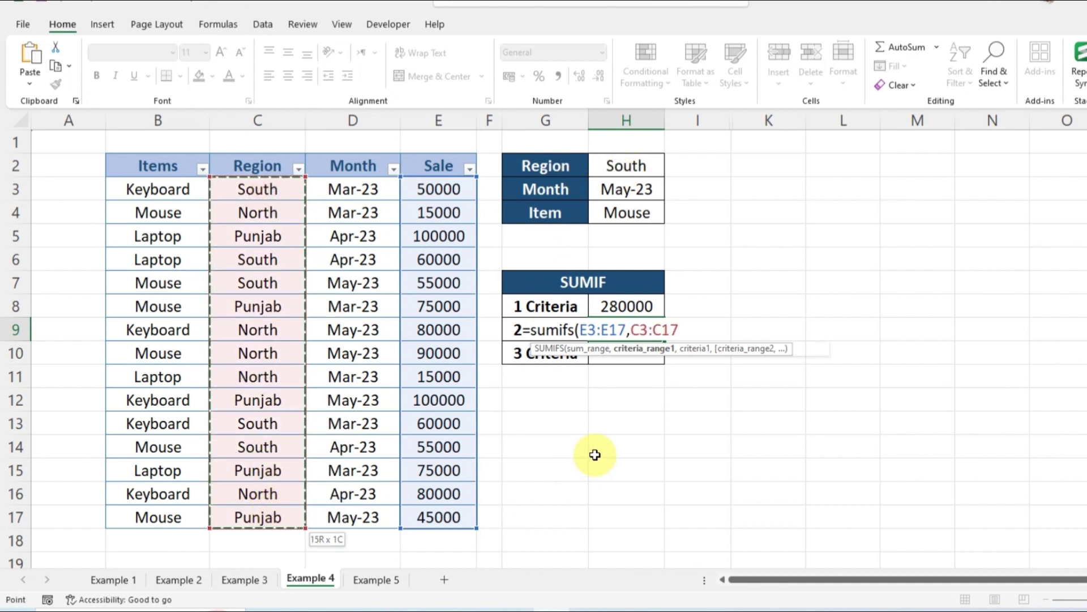
{"action": "type", "text": ","}
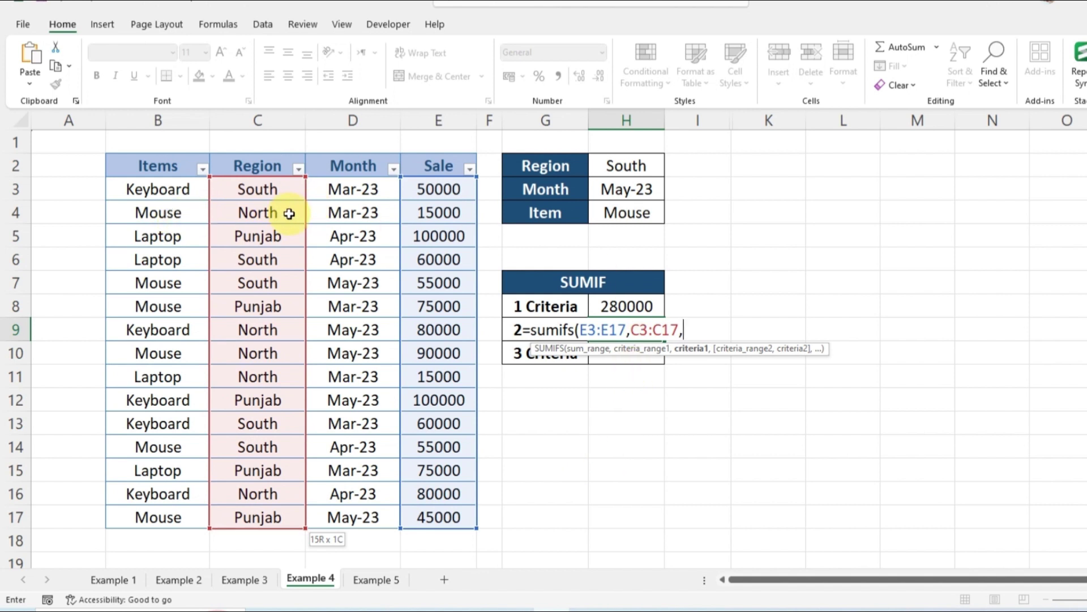
{"action": "left_click", "coordinate": [630, 167]}
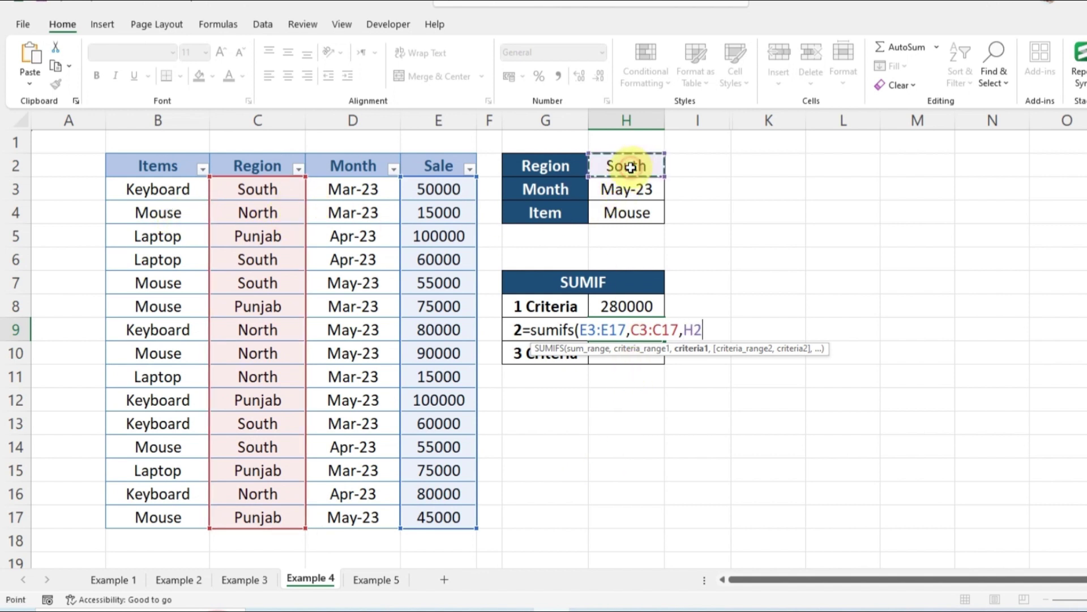
{"action": "type", "text": ","}
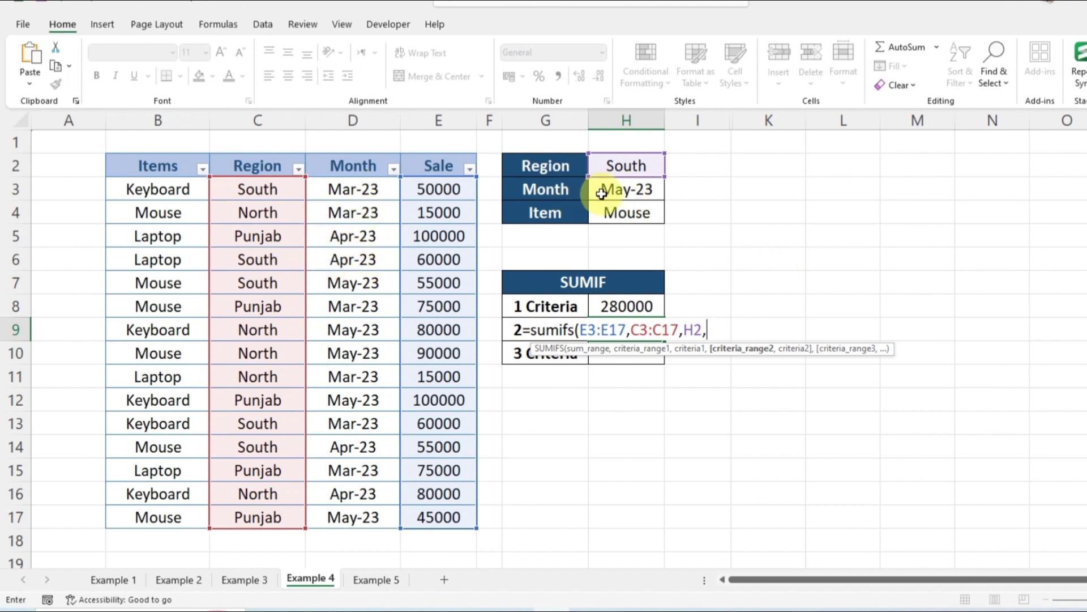
{"action": "left_click_drag", "start_coordinate": [364, 184], "coordinate": [376, 517]}
{"action": "type", "text": ","}
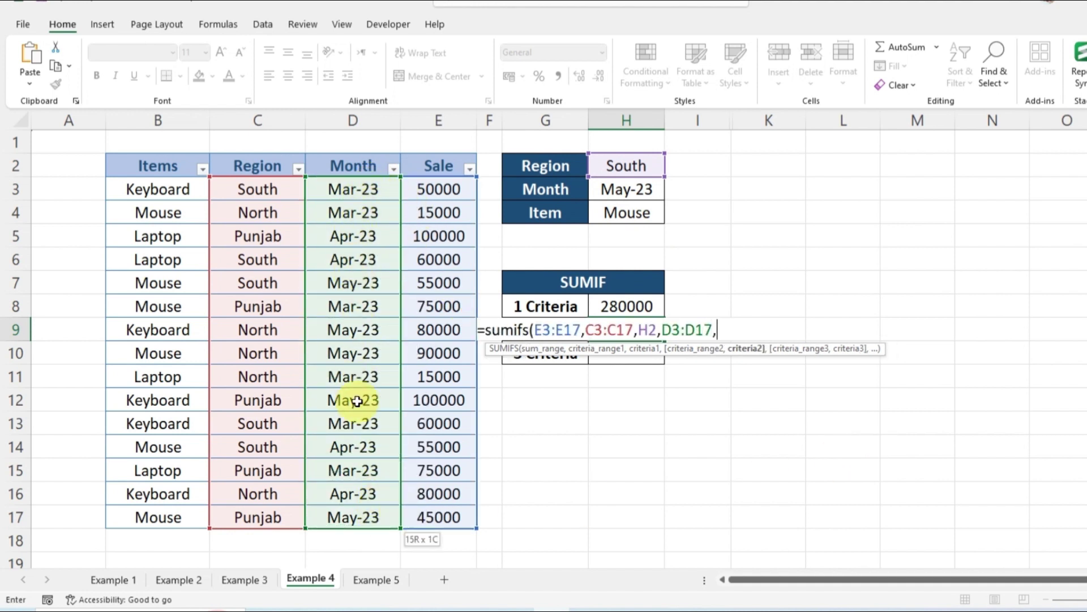
{"action": "left_click", "coordinate": [624, 191]}
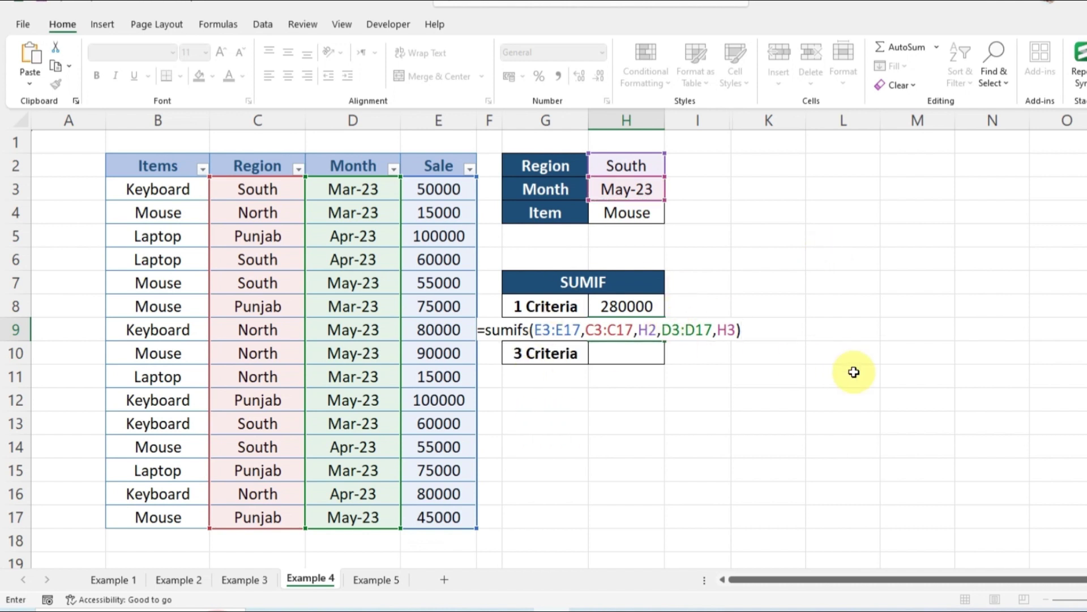
{"action": "key", "text": "Return"}
Step: Set the Month criterion in H3 to Mar-23 from its dropdown list
{"action": "left_click", "coordinate": [631, 330]}
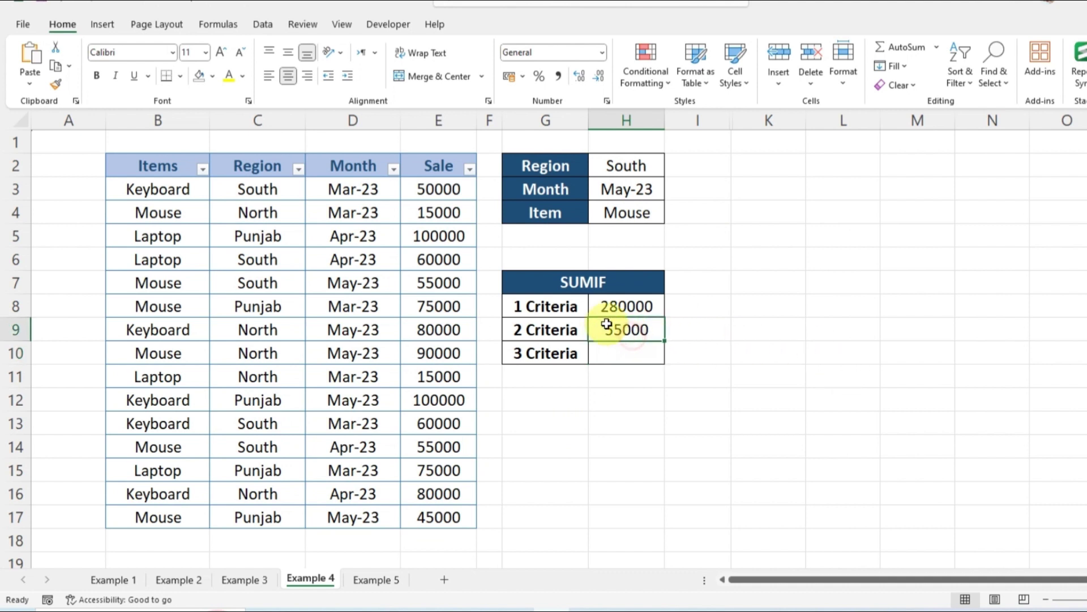
{"action": "left_click", "coordinate": [626, 165]}
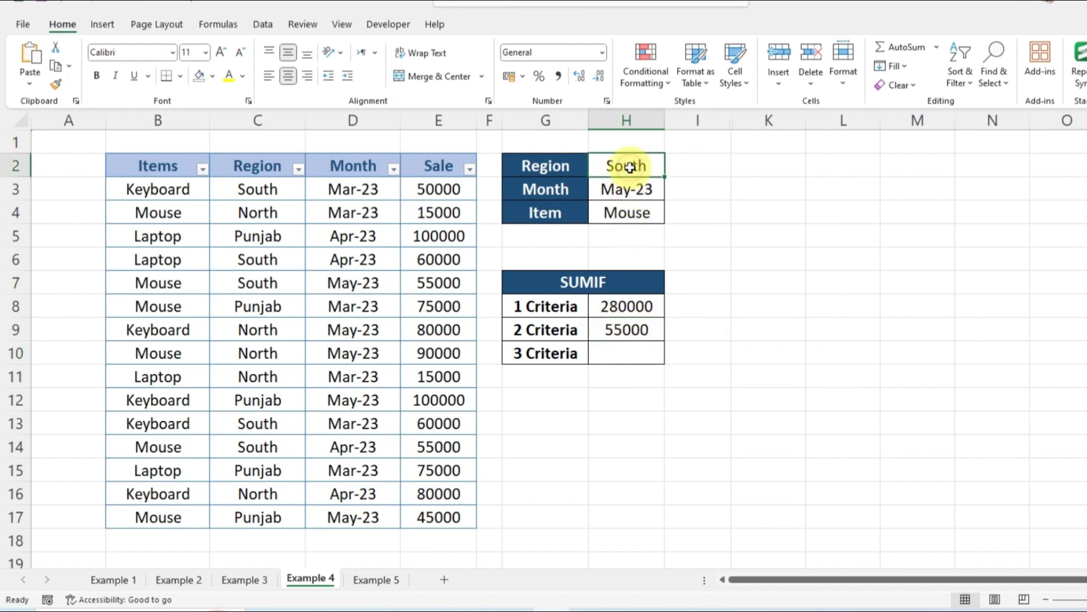
{"action": "left_click", "coordinate": [651, 198]}
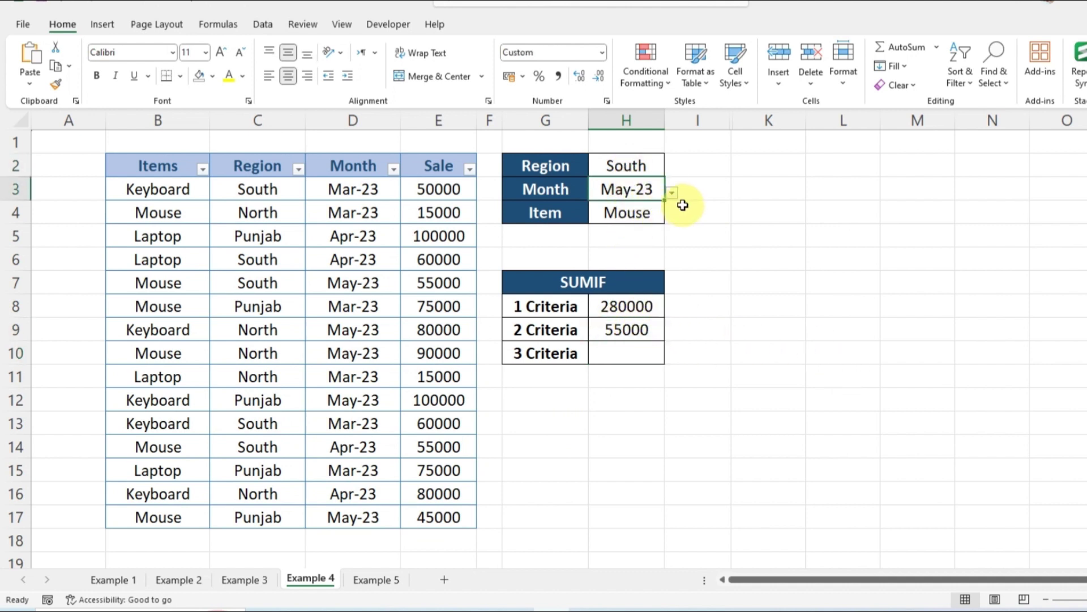
{"action": "left_click", "coordinate": [672, 193]}
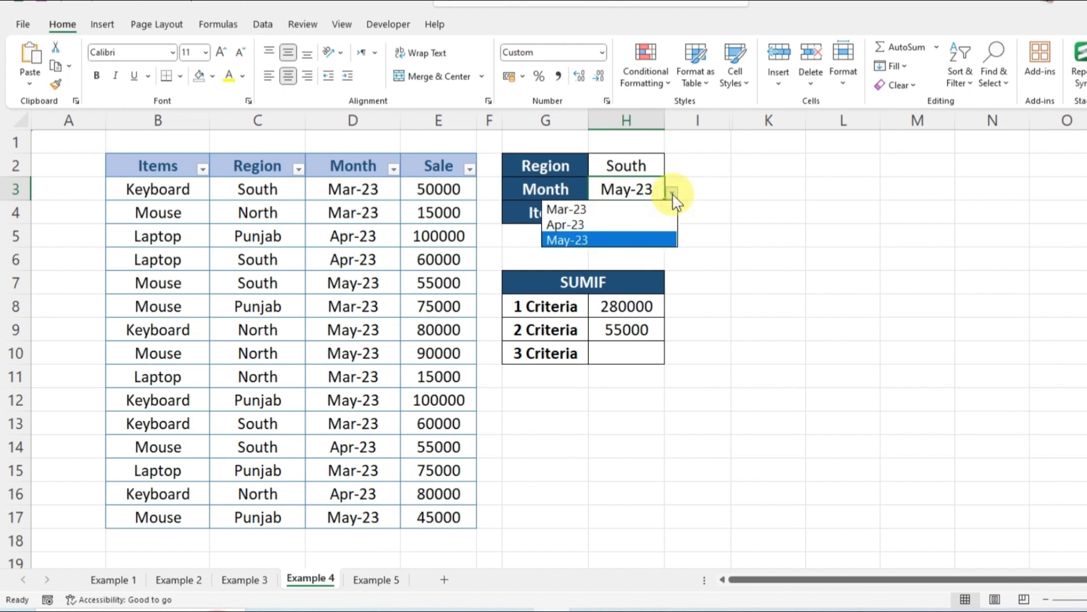
{"action": "left_click", "coordinate": [604, 209]}
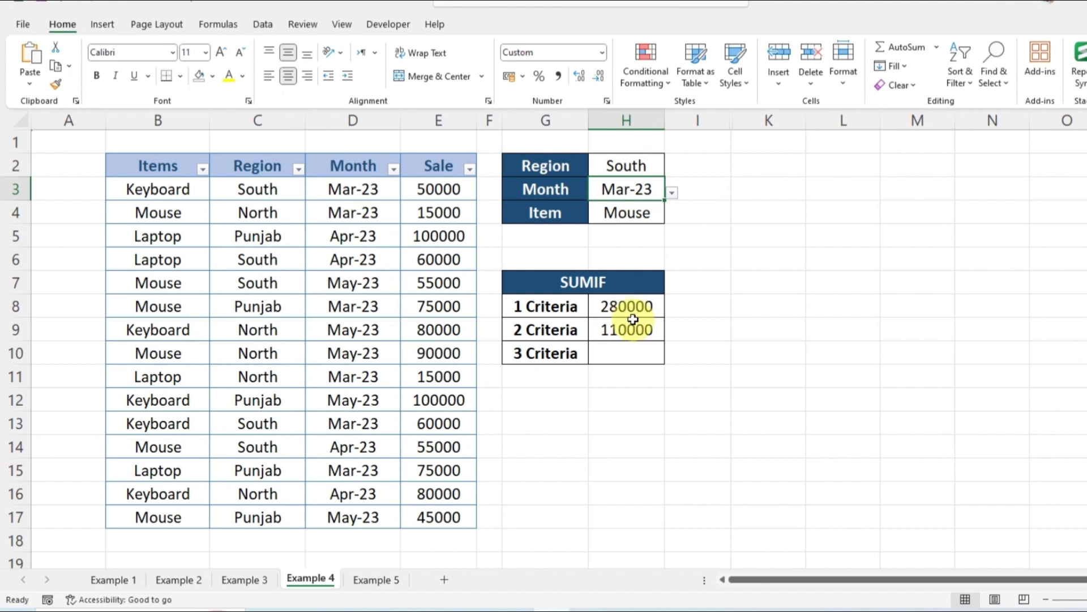
Step: Change the Region criterion in H2 back to Punjab, updating totals to 395000 and 150000
{"action": "left_click", "coordinate": [656, 167]}
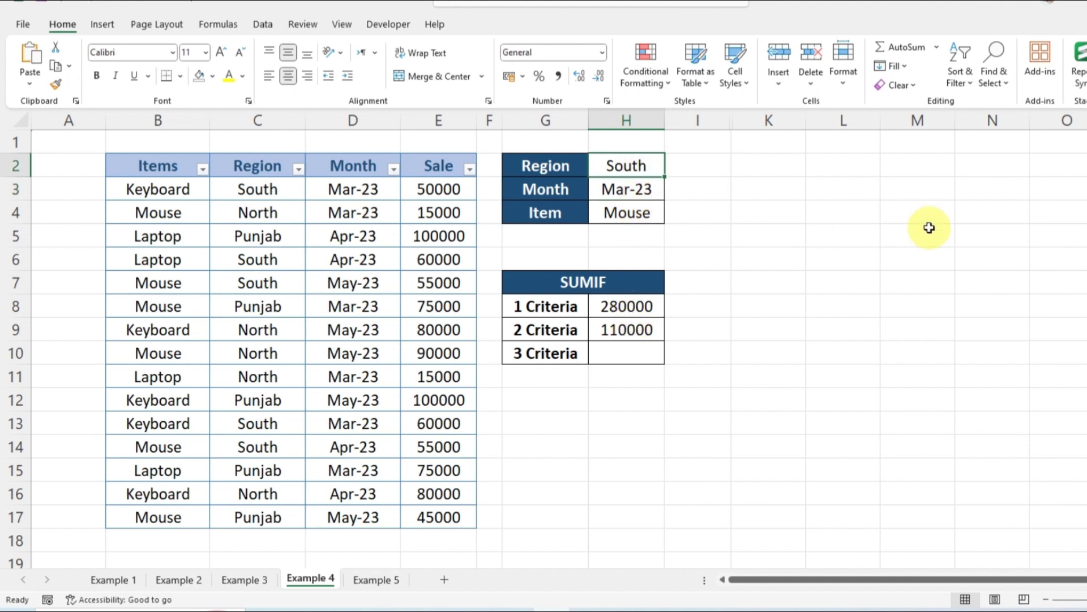
{"action": "type", "text": "Punjab"}
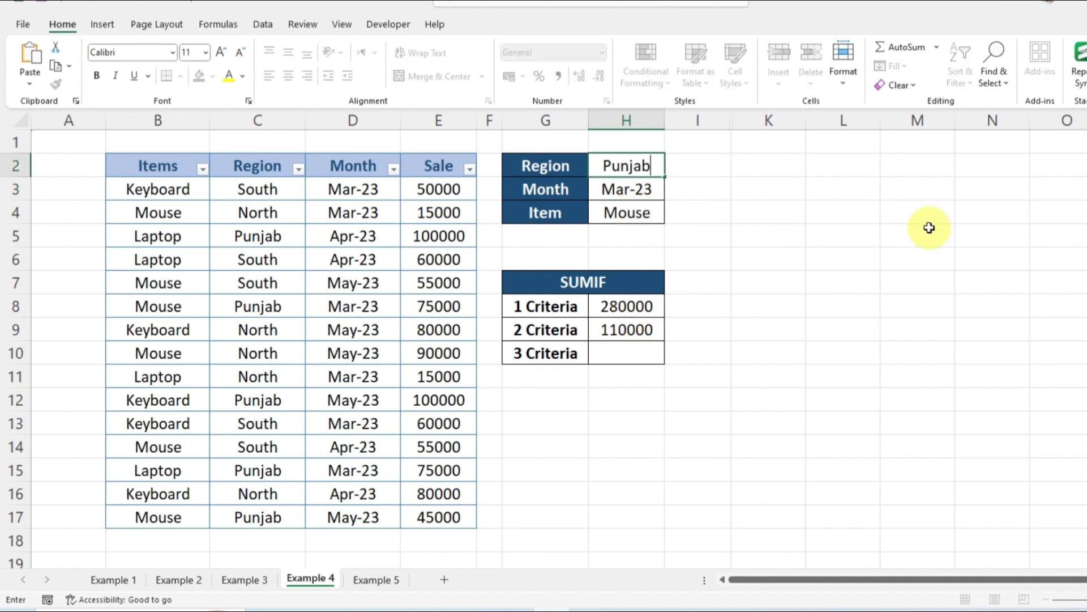
{"action": "key", "text": "Return"}
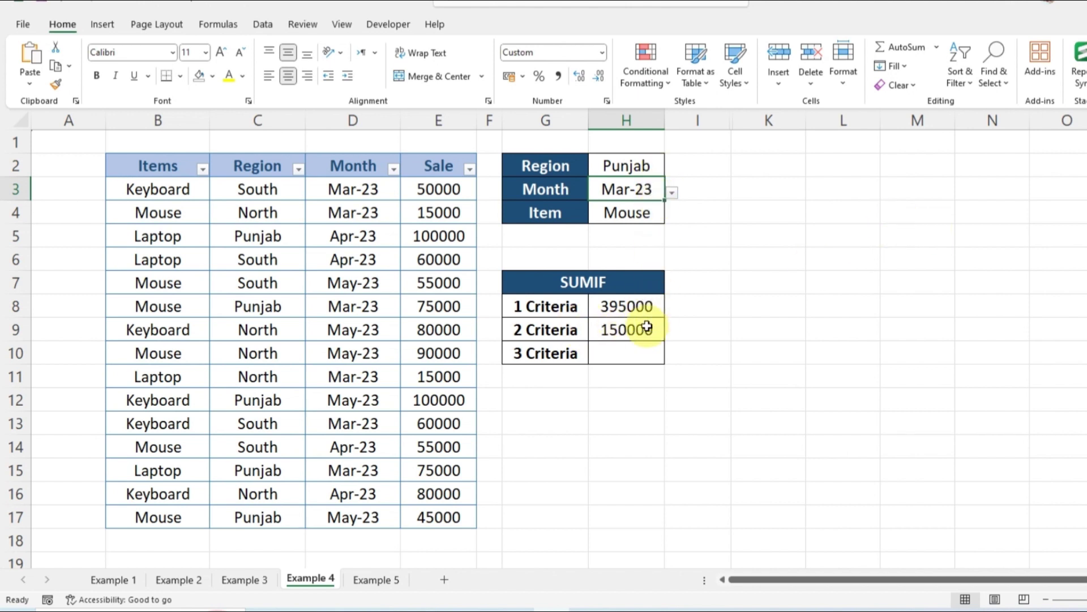
Step: Select the empty 3 Criteria cell and review the criteria Punjab, Mar-23 and Mouse
{"action": "left_click", "coordinate": [645, 352]}
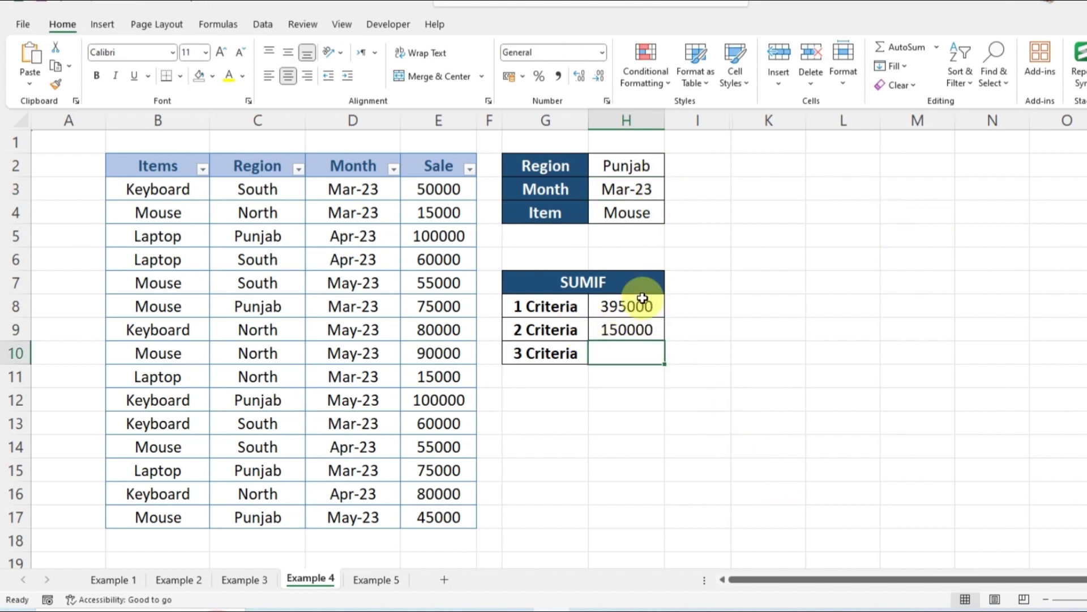
{"action": "left_click", "coordinate": [640, 165]}
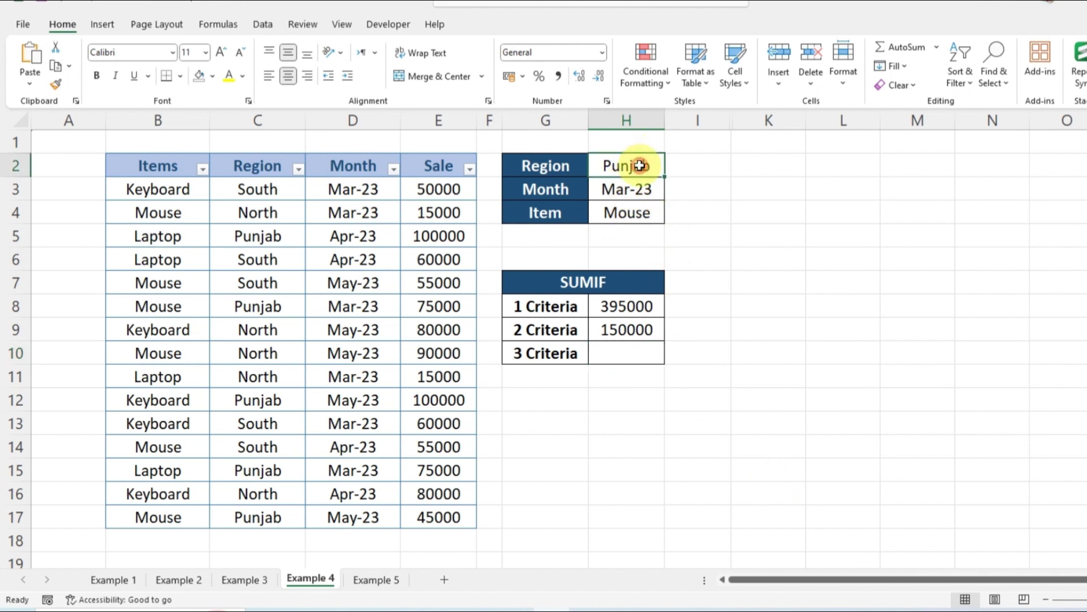
{"action": "left_click", "coordinate": [644, 191]}
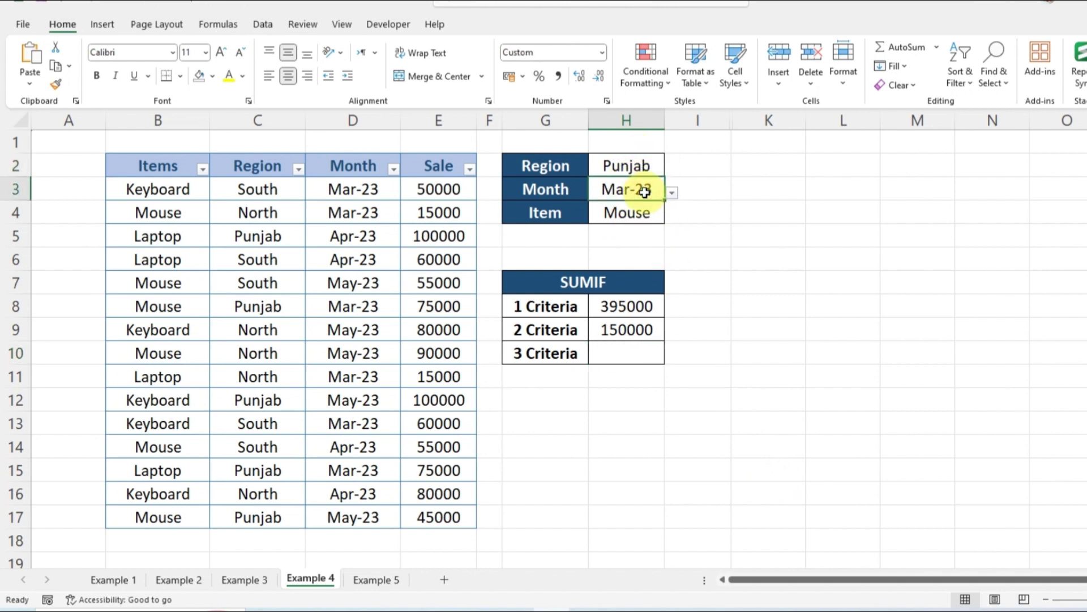
{"action": "left_click", "coordinate": [637, 213]}
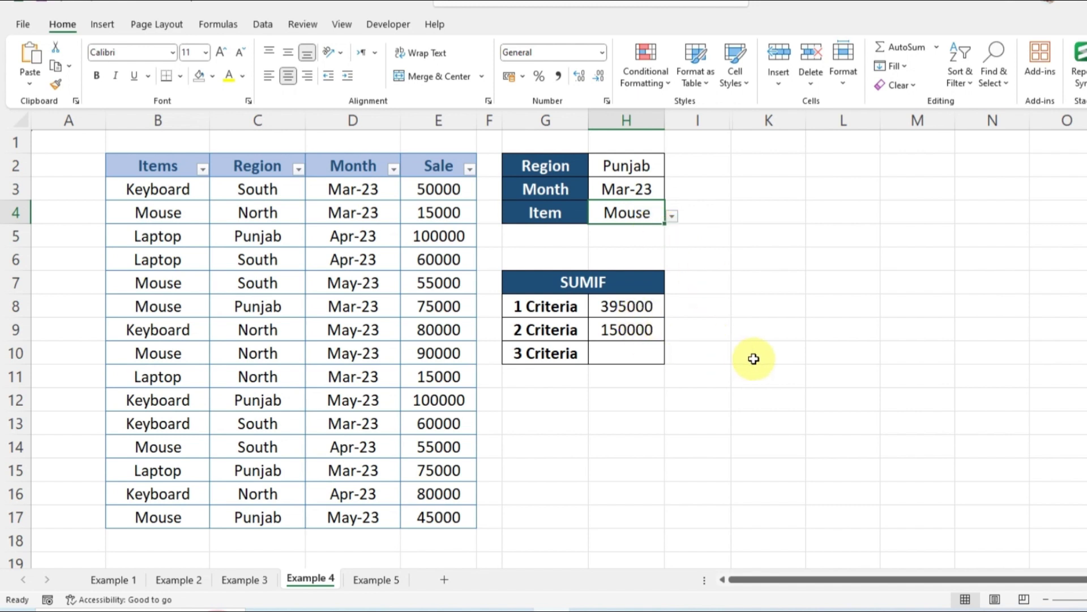
Step: In the 3 Criteria cell, start =SUMIFS summing E3:E17 where Region C3:C17 matches H2
{"action": "left_click", "coordinate": [626, 353]}
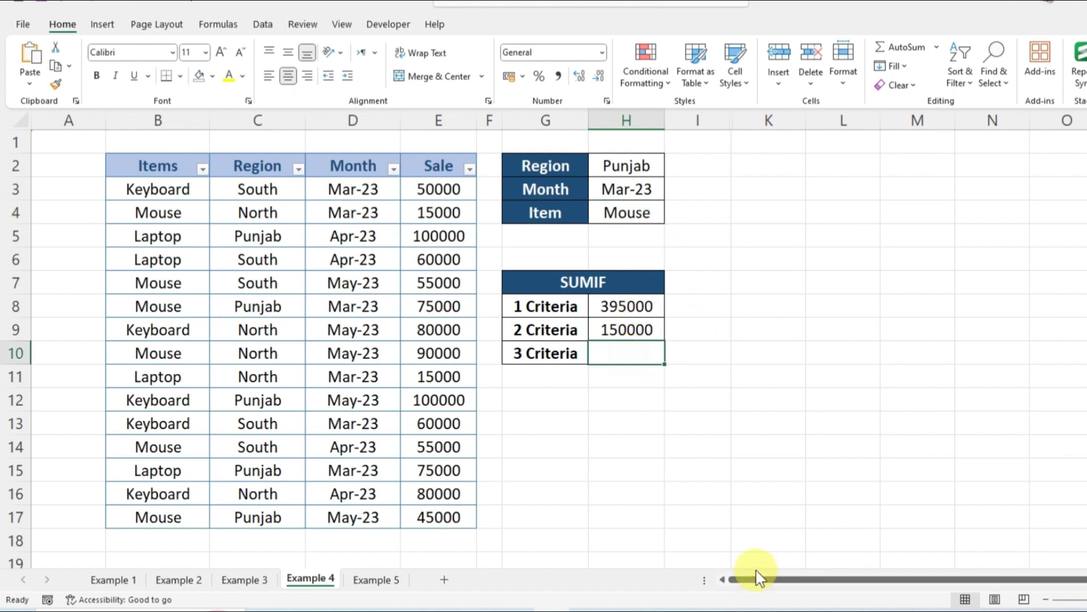
{"action": "type", "text": "=sumif"}
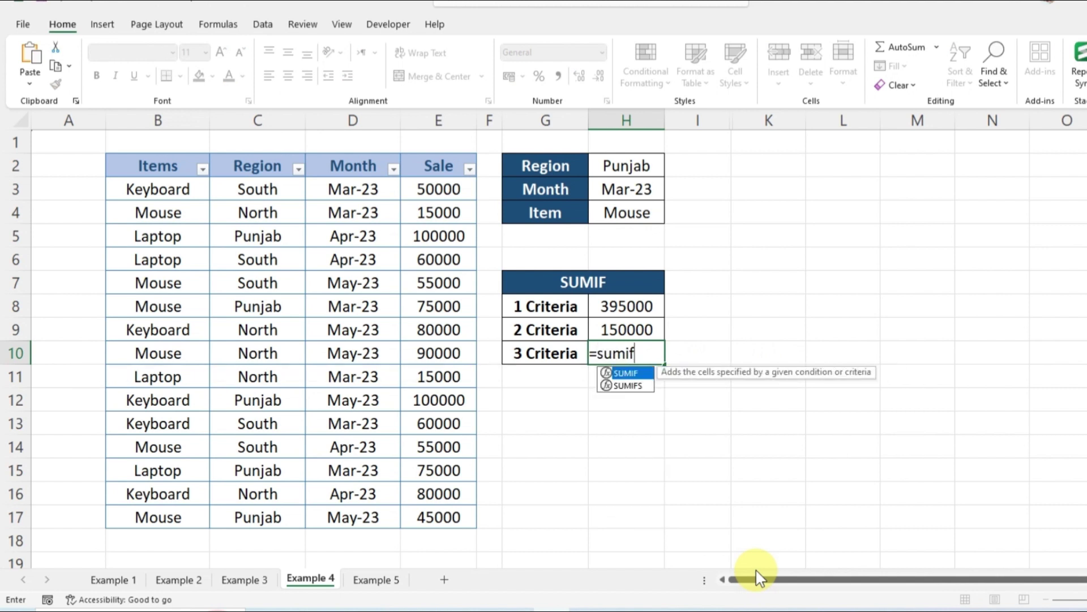
{"action": "type", "text": "s*"}
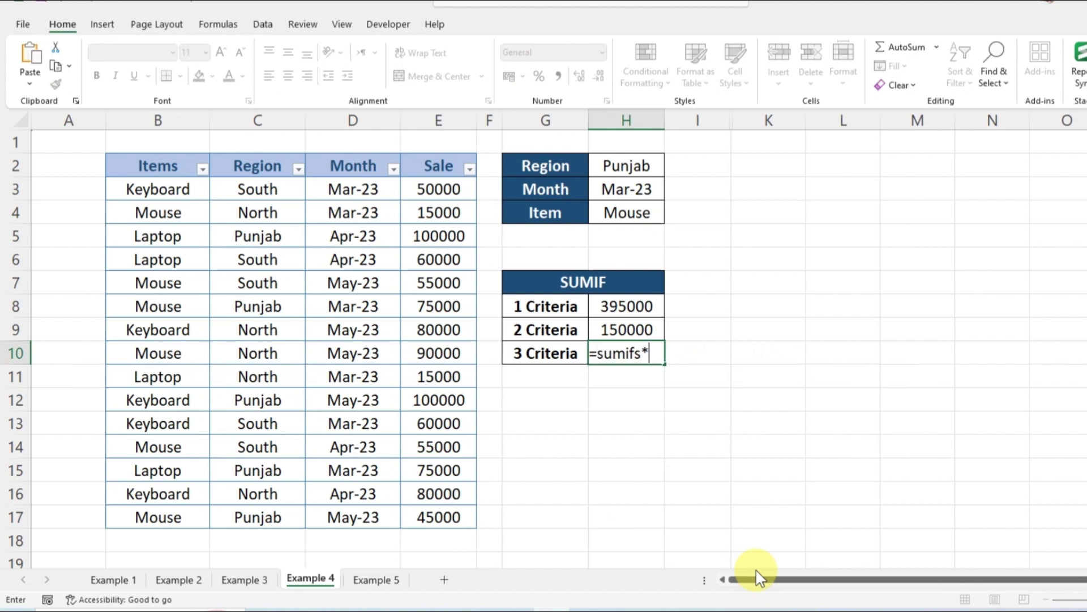
{"action": "key", "text": "BackSpace"}
{"action": "type", "text": "("}
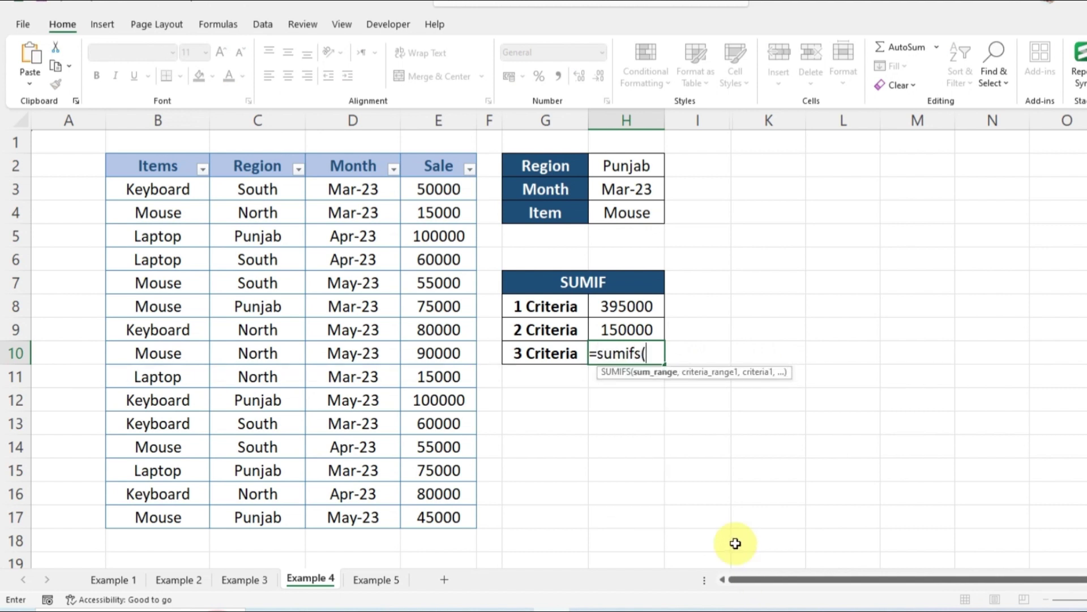
{"action": "left_click", "coordinate": [445, 195]}
{"action": "left_click_drag", "start_coordinate": [444, 195], "coordinate": [439, 502]}
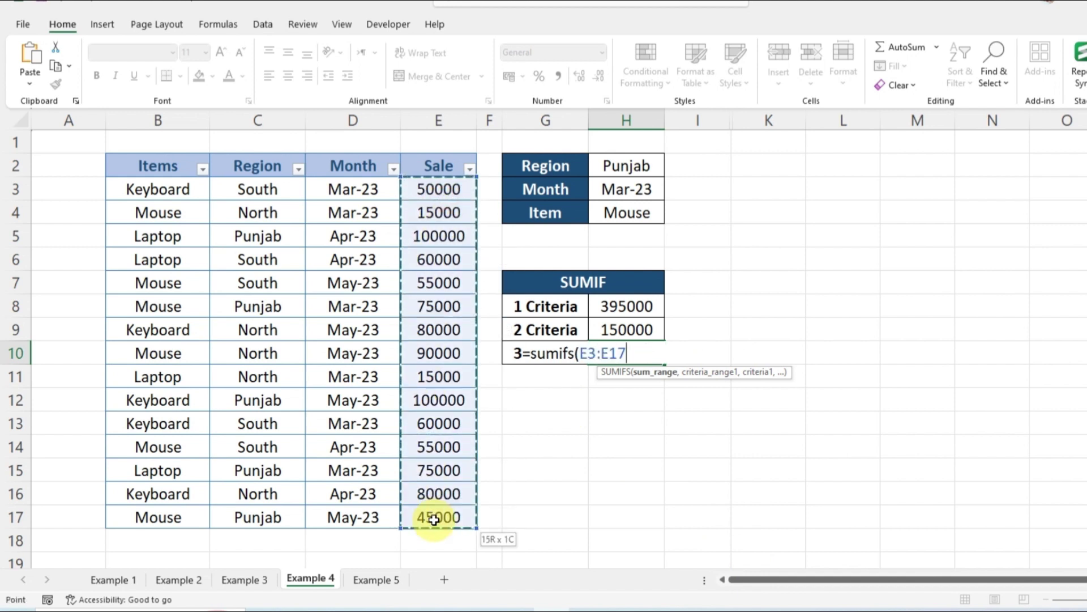
{"action": "type", "text": ","}
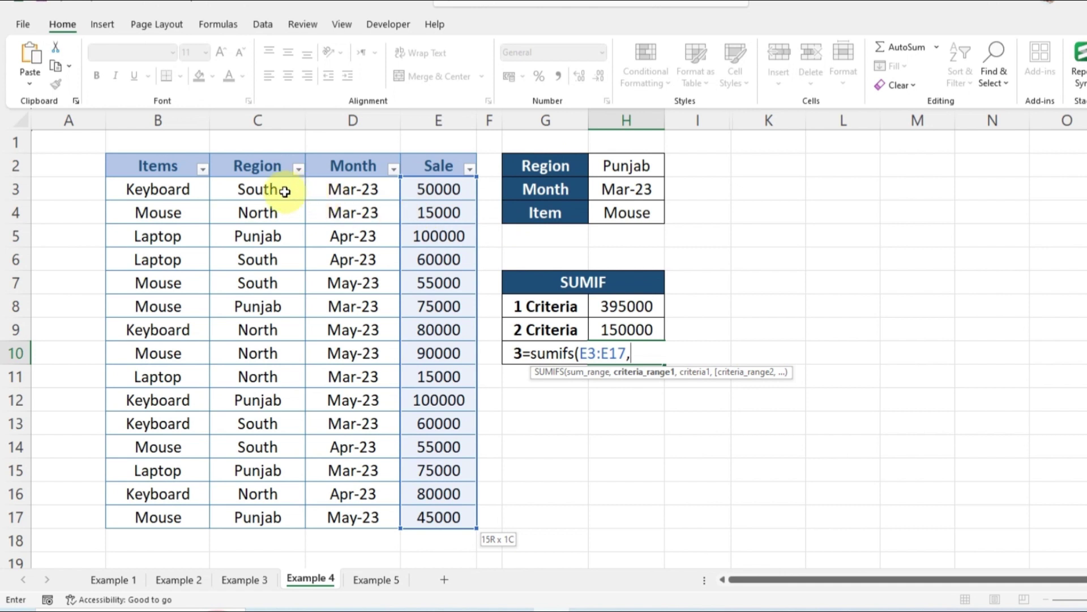
{"action": "left_click_drag", "start_coordinate": [284, 192], "coordinate": [275, 511]}
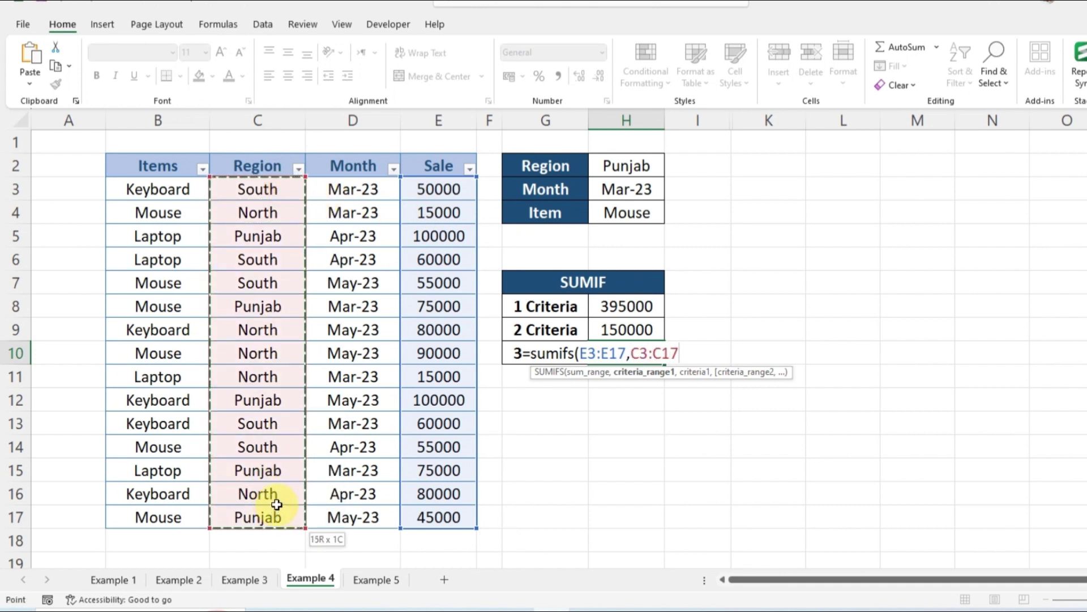
{"action": "type", "text": ","}
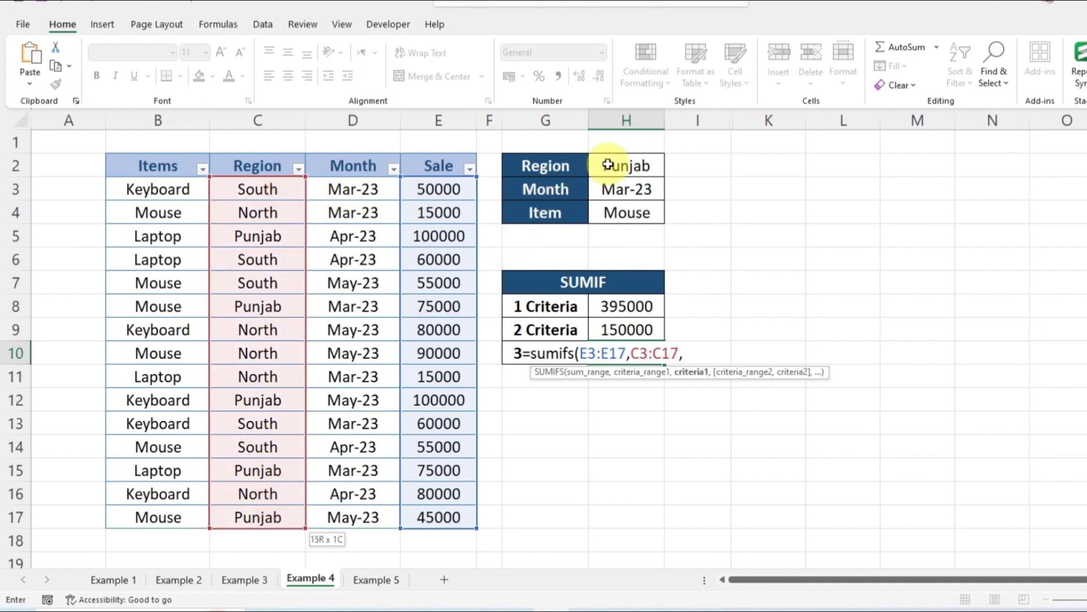
{"action": "left_click", "coordinate": [608, 165]}
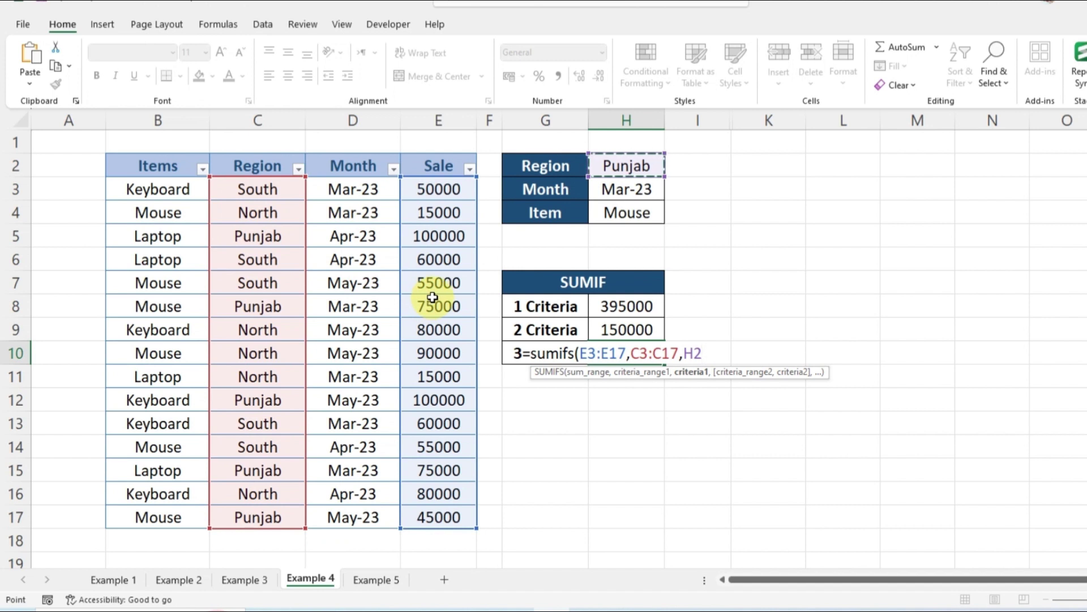
{"action": "type", "text": ","}
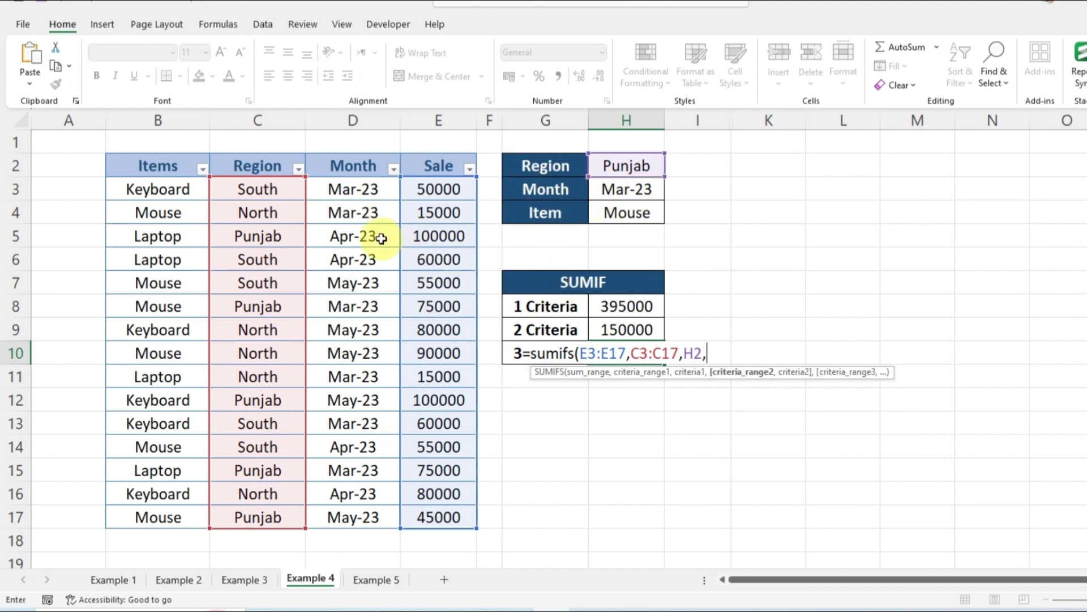
Step: Add Month D3:D17 matching H3 and Items B3:B17 matching H4, giving 75000
{"action": "left_click_drag", "start_coordinate": [371, 190], "coordinate": [377, 505]}
{"action": "type", "text": ","}
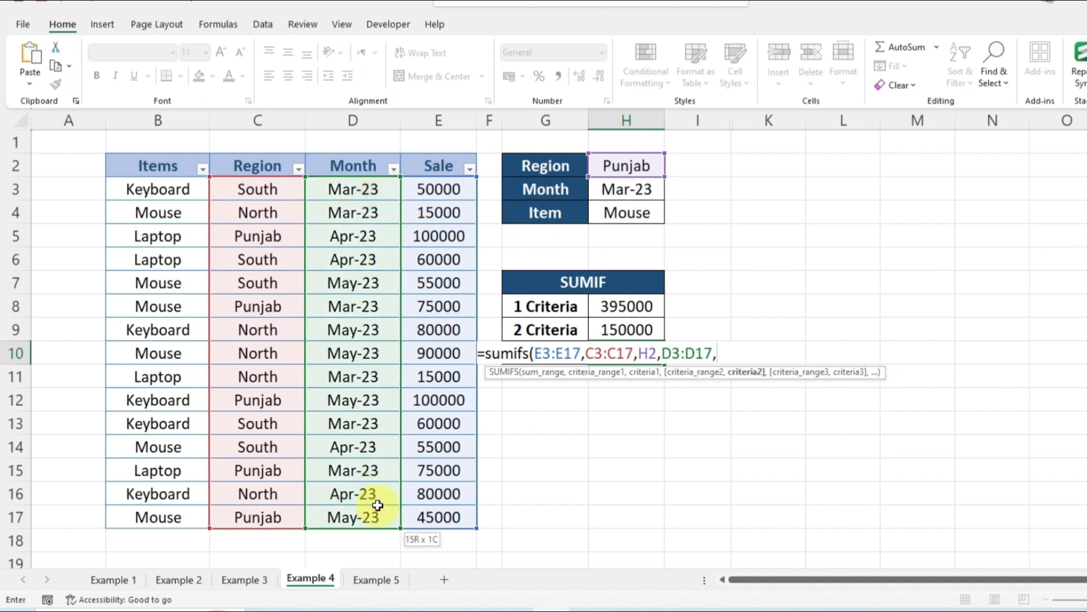
{"action": "left_click", "coordinate": [637, 190]}
{"action": "type", "text": ","}
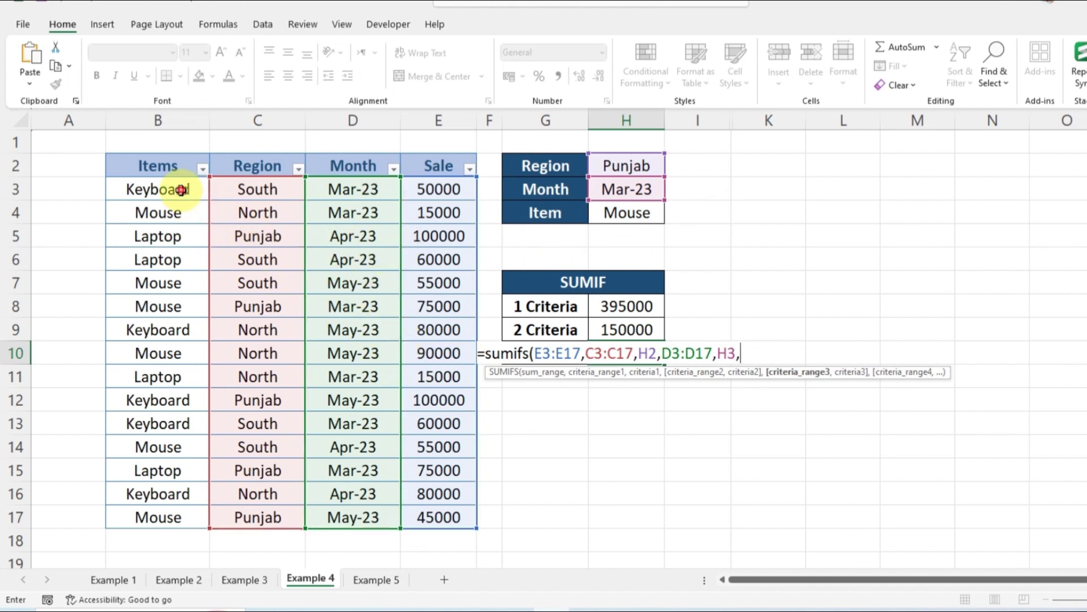
{"action": "left_click_drag", "start_coordinate": [190, 189], "coordinate": [173, 517]}
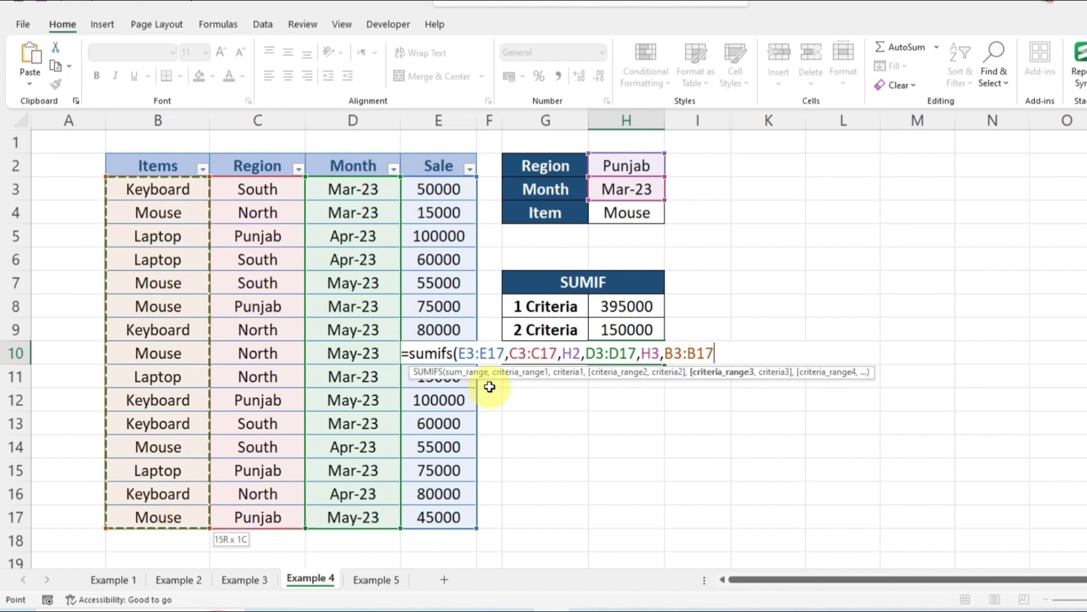
{"action": "type", "text": ","}
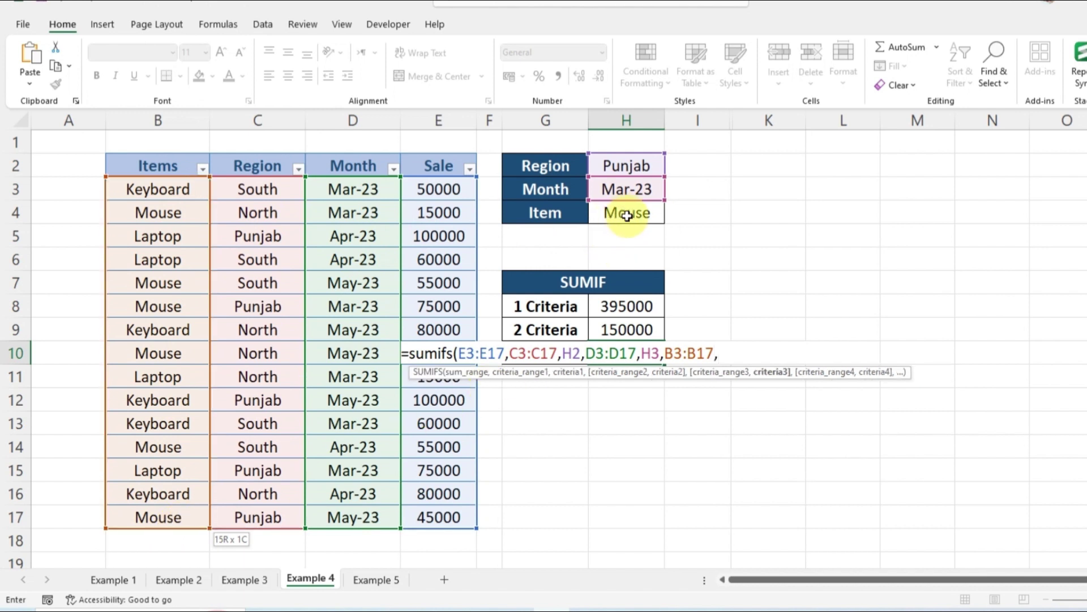
{"action": "left_click", "coordinate": [626, 217]}
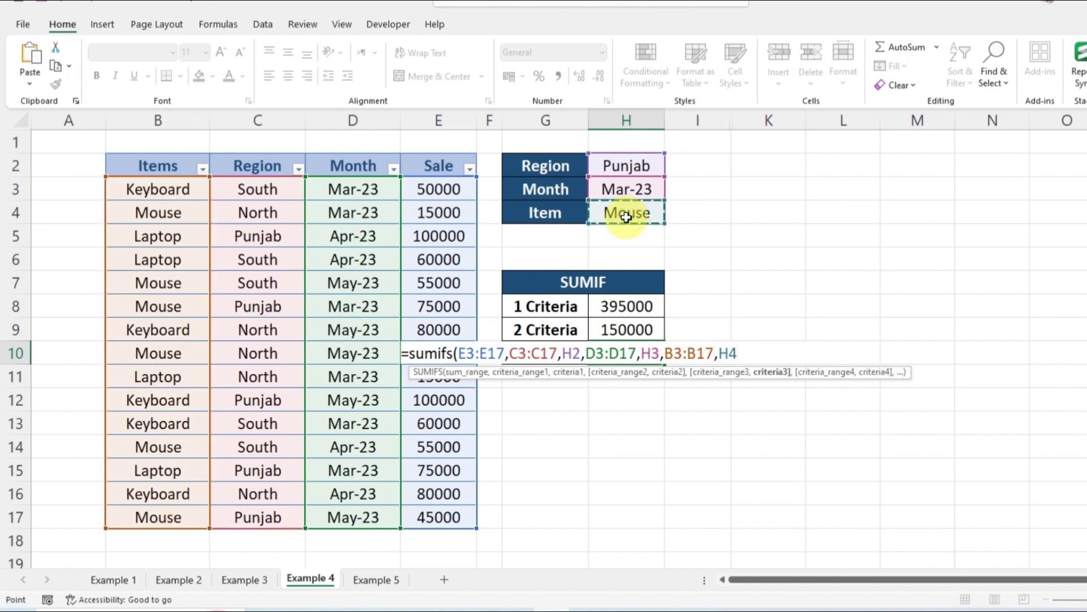
{"action": "type", "text": ")"}
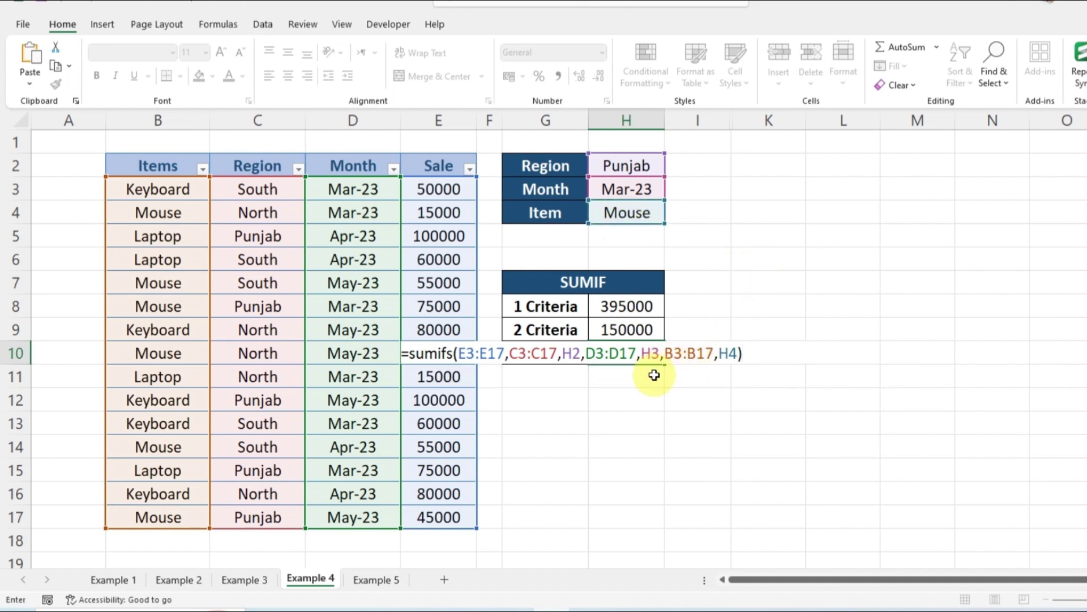
{"action": "key", "text": "Return"}
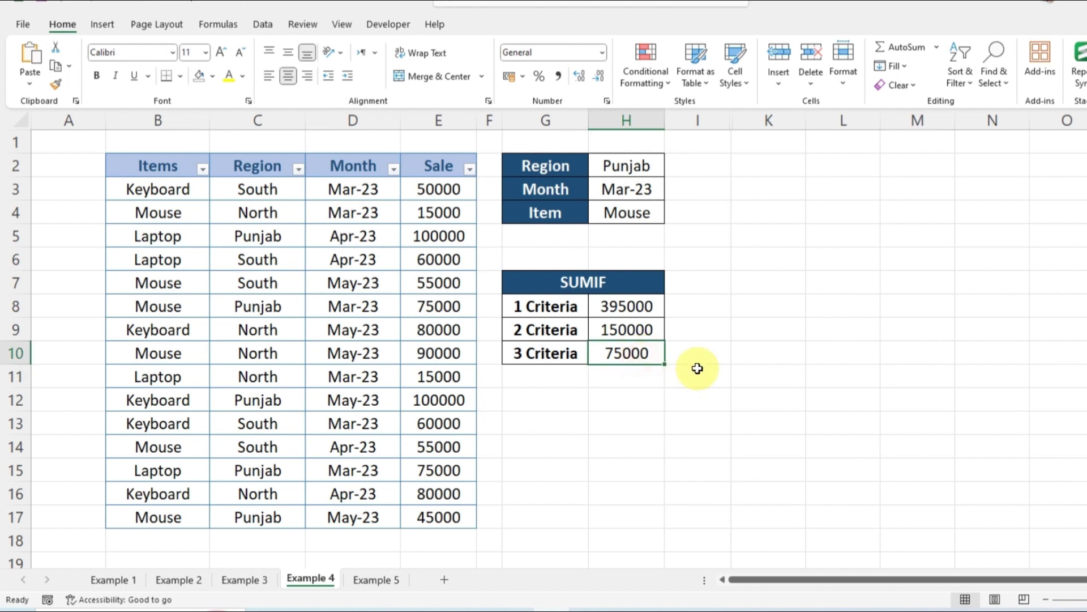
Step: Switch the Item criterion in H4 to Keyboard, then to Laptop, via its dropdown
{"action": "left_click", "coordinate": [646, 169]}
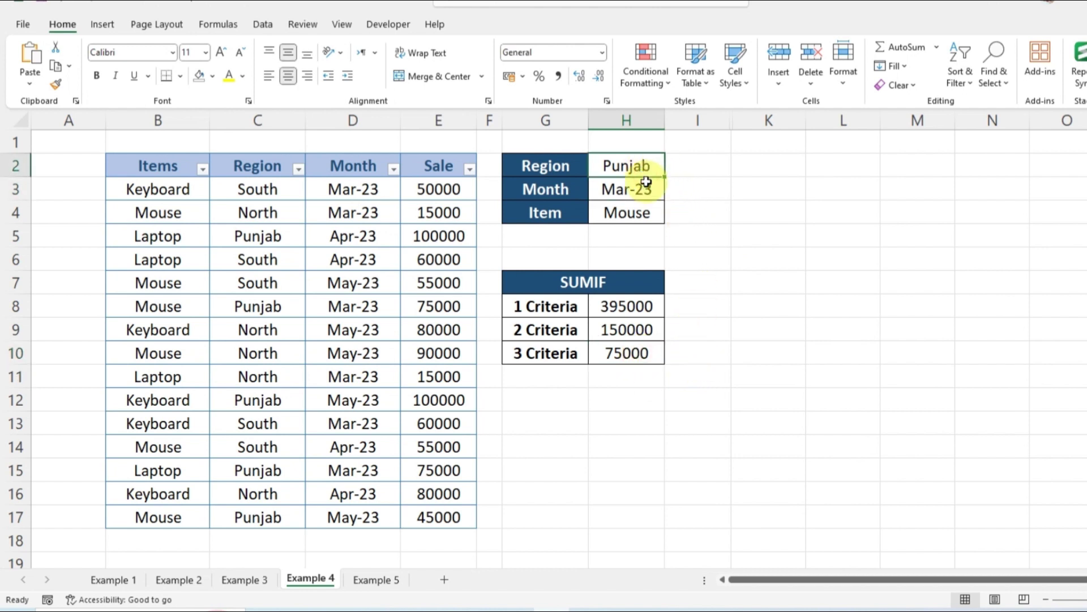
{"action": "left_click", "coordinate": [646, 189]}
{"action": "left_click", "coordinate": [647, 211]}
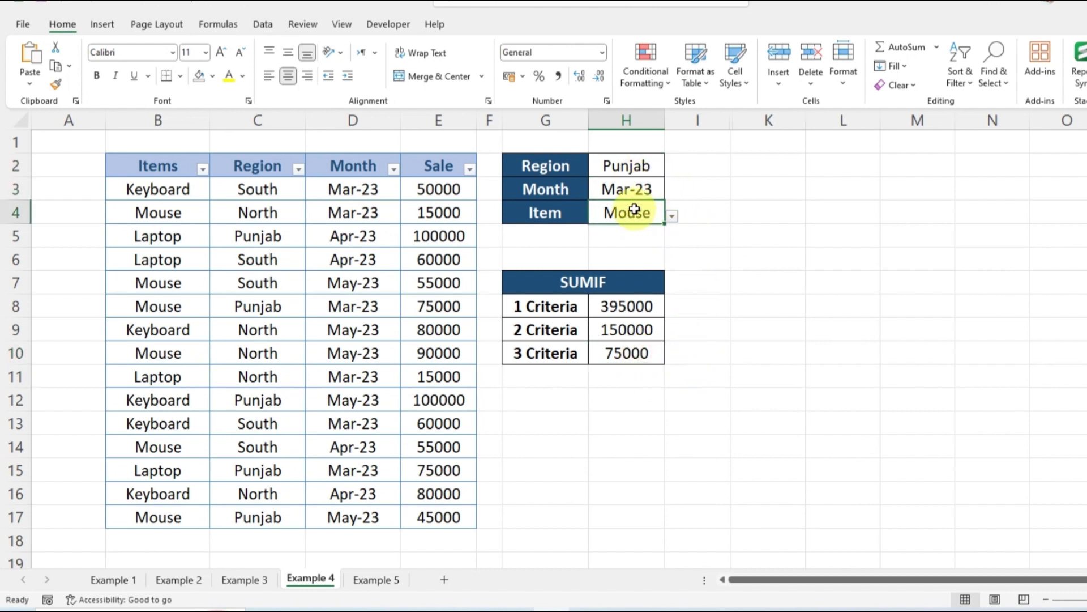
{"action": "left_click", "coordinate": [672, 216]}
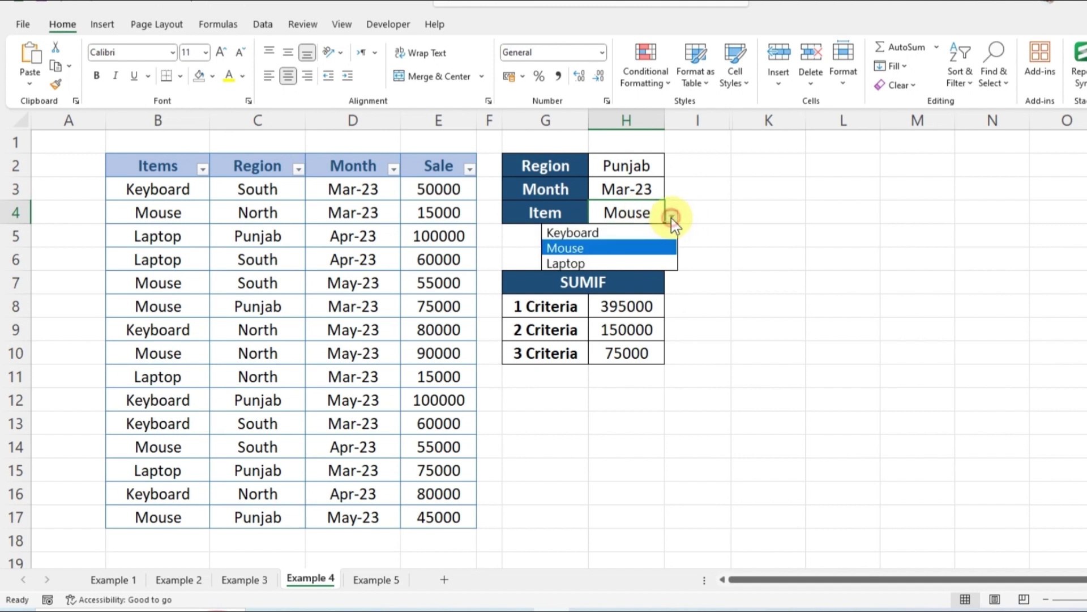
{"action": "left_click", "coordinate": [638, 233]}
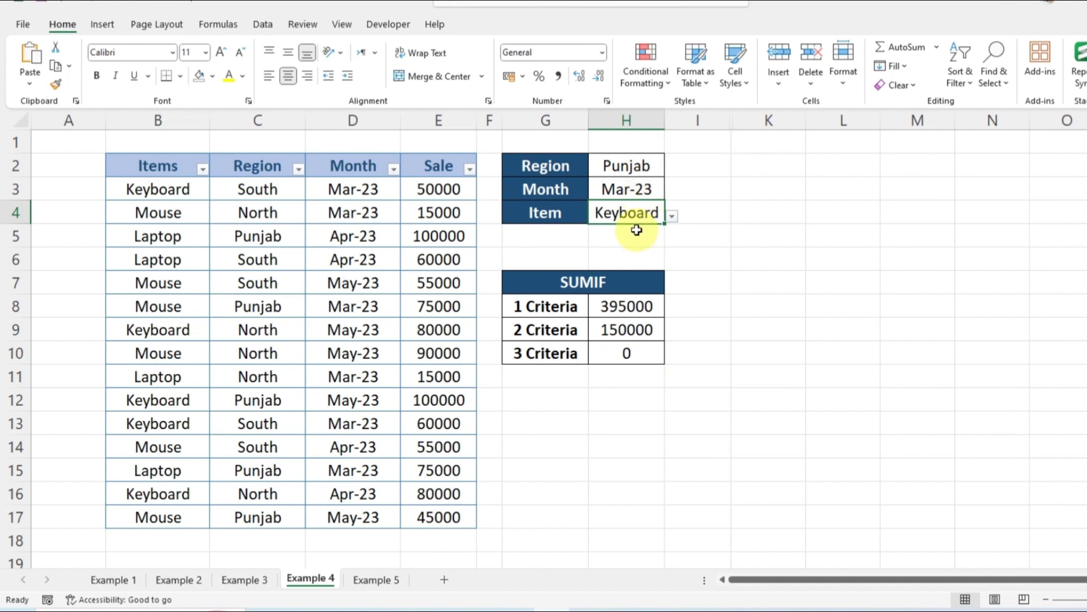
{"action": "left_click", "coordinate": [673, 217]}
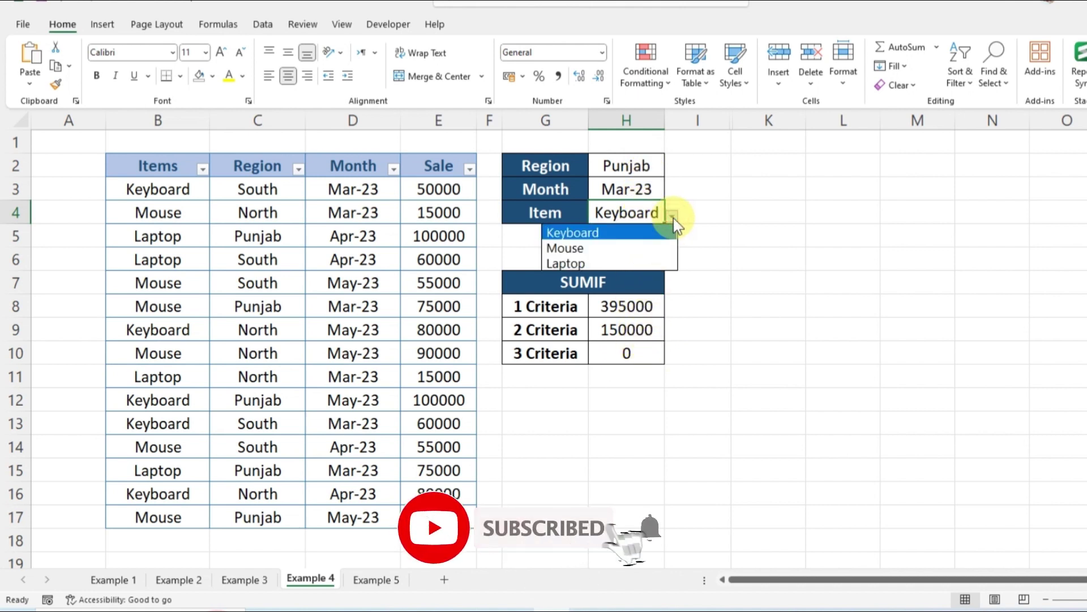
{"action": "left_click", "coordinate": [607, 261]}
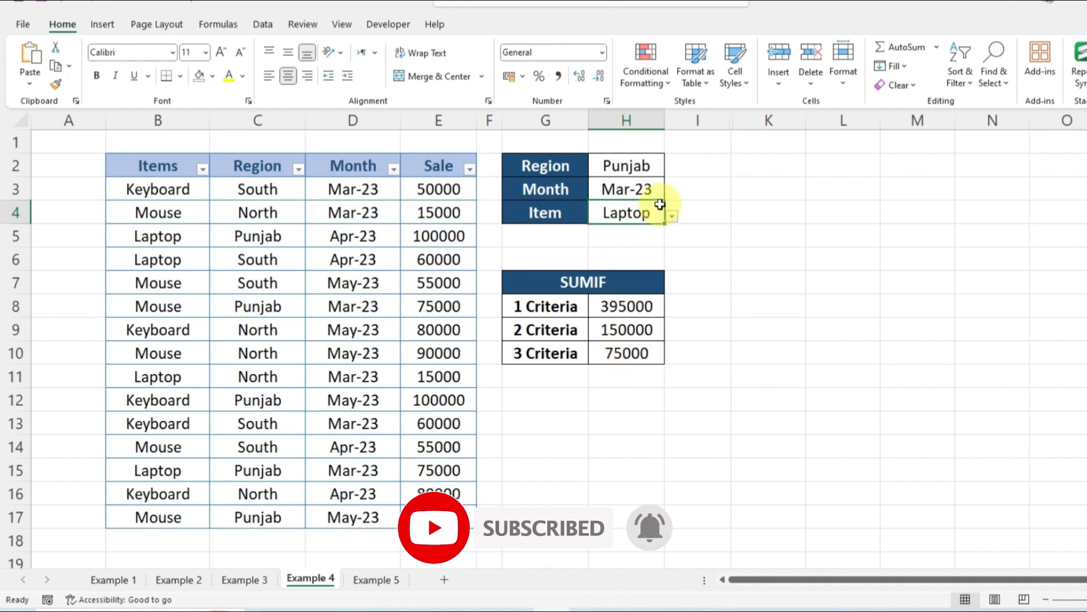
Step: Set the Region criterion in H2 to South so the SUMIF totals recalculate
{"action": "left_click", "coordinate": [669, 174]}
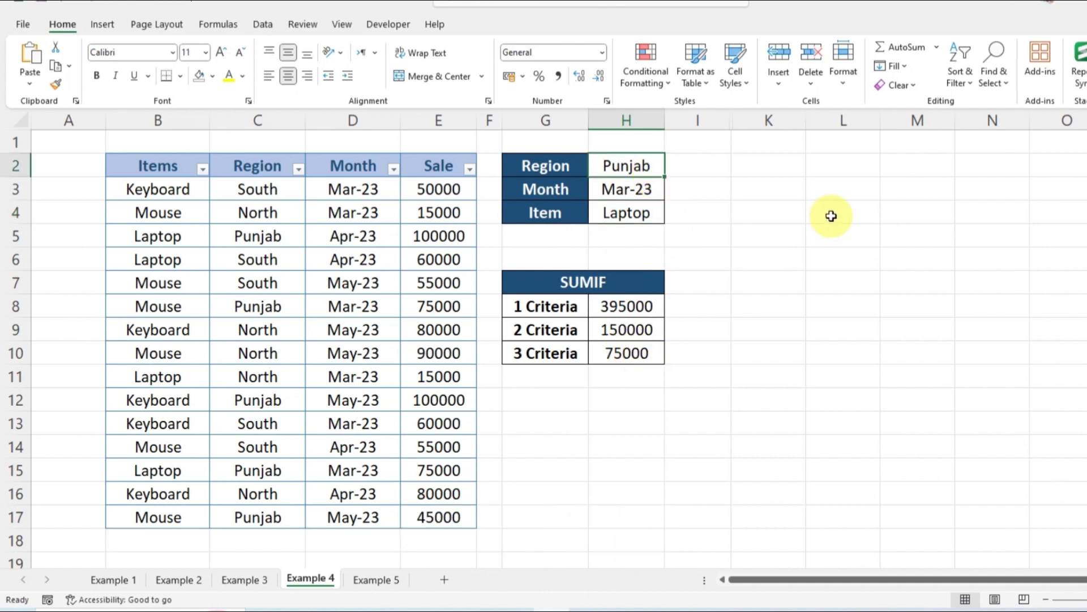
{"action": "type", "text": "South"}
{"action": "key", "text": "Return"}
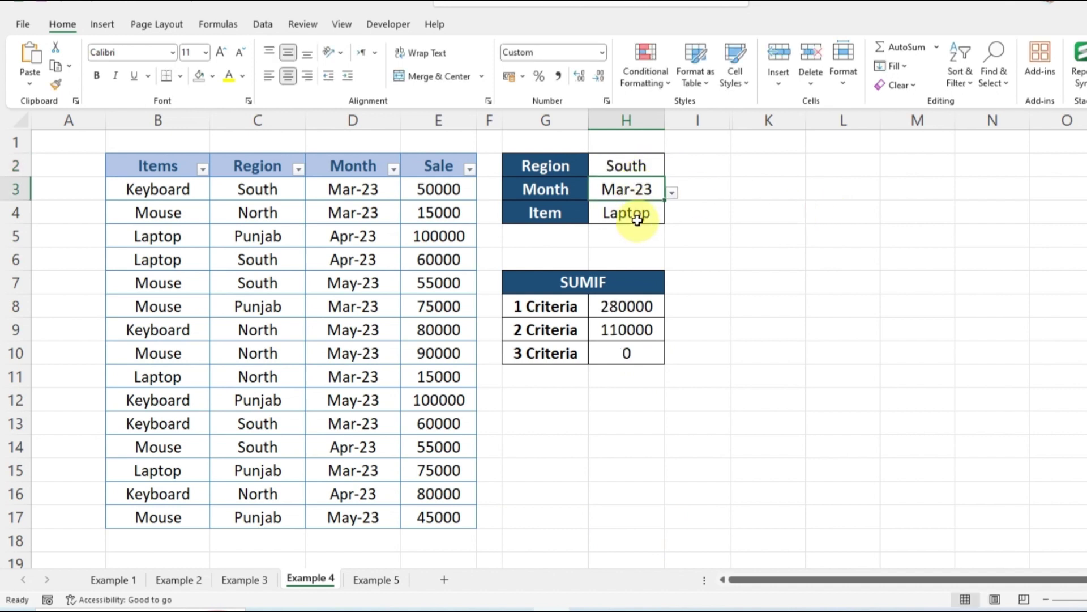
{"action": "left_click", "coordinate": [707, 355]}
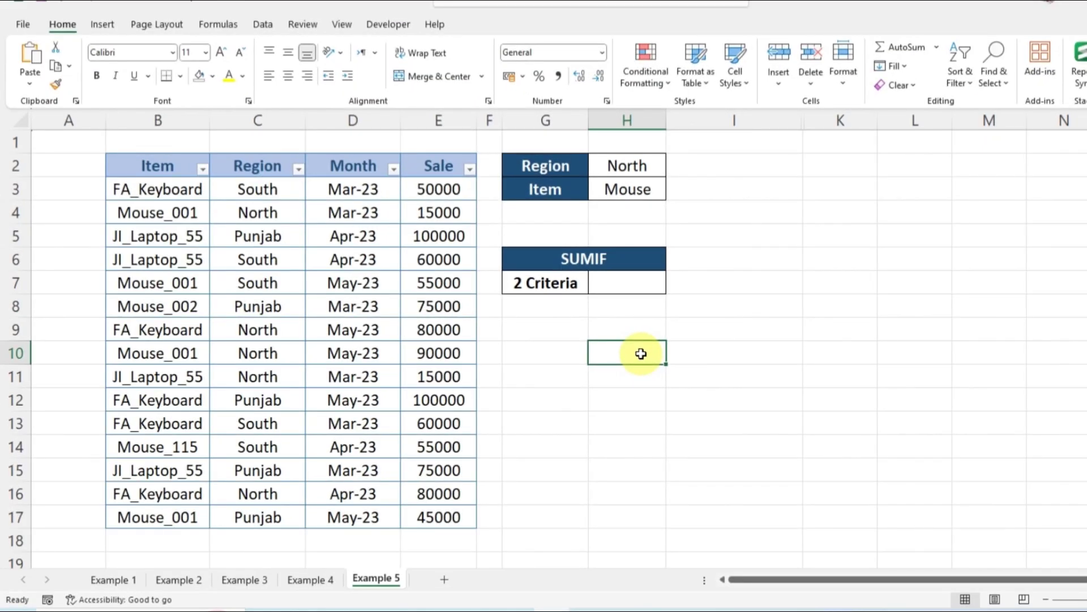
{"action": "left_click_drag", "start_coordinate": [196, 164], "coordinate": [439, 517]}
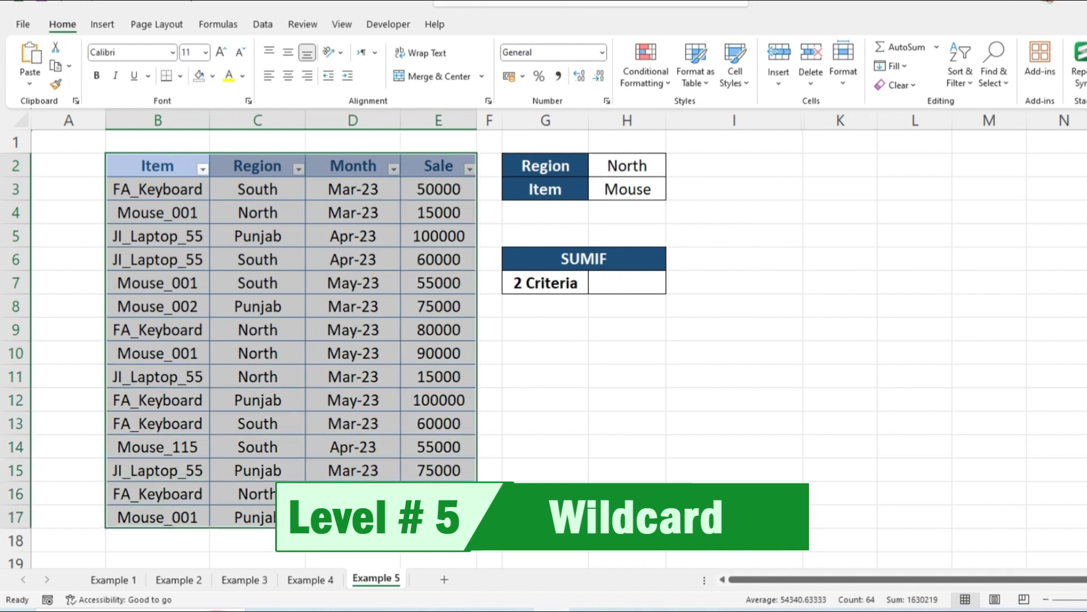
{"action": "left_click", "coordinate": [260, 330]}
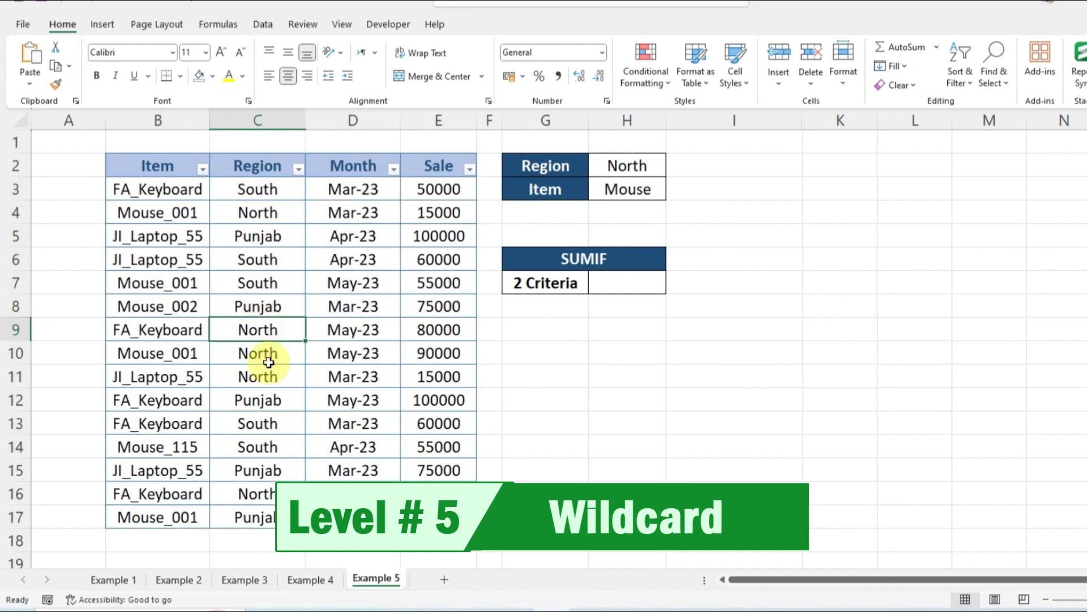
{"action": "left_click", "coordinate": [317, 579]}
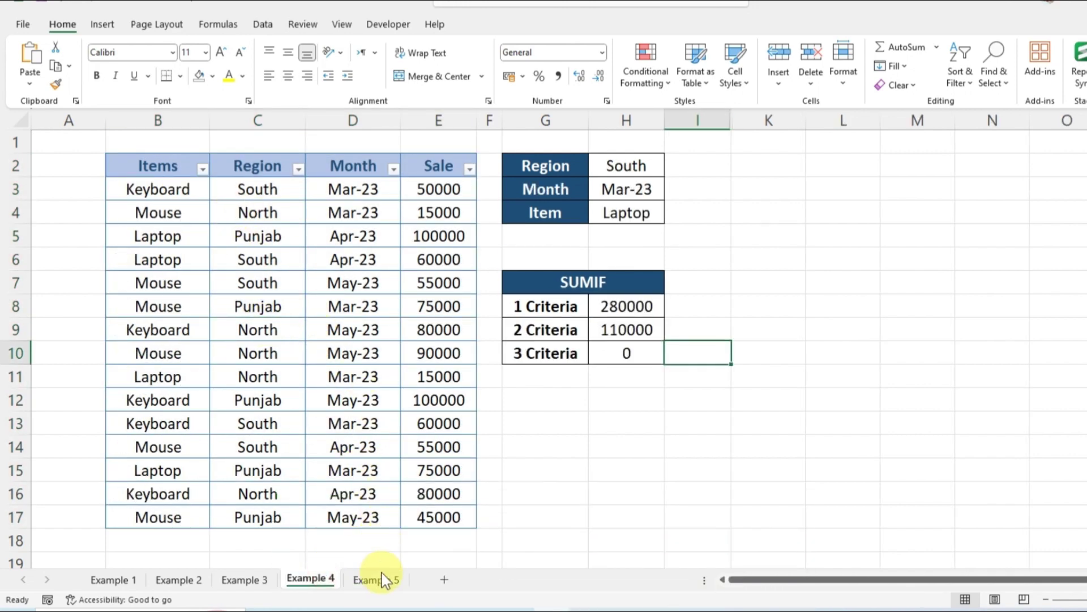
{"action": "left_click", "coordinate": [383, 580]}
{"action": "left_click_drag", "start_coordinate": [158, 189], "coordinate": [164, 494]}
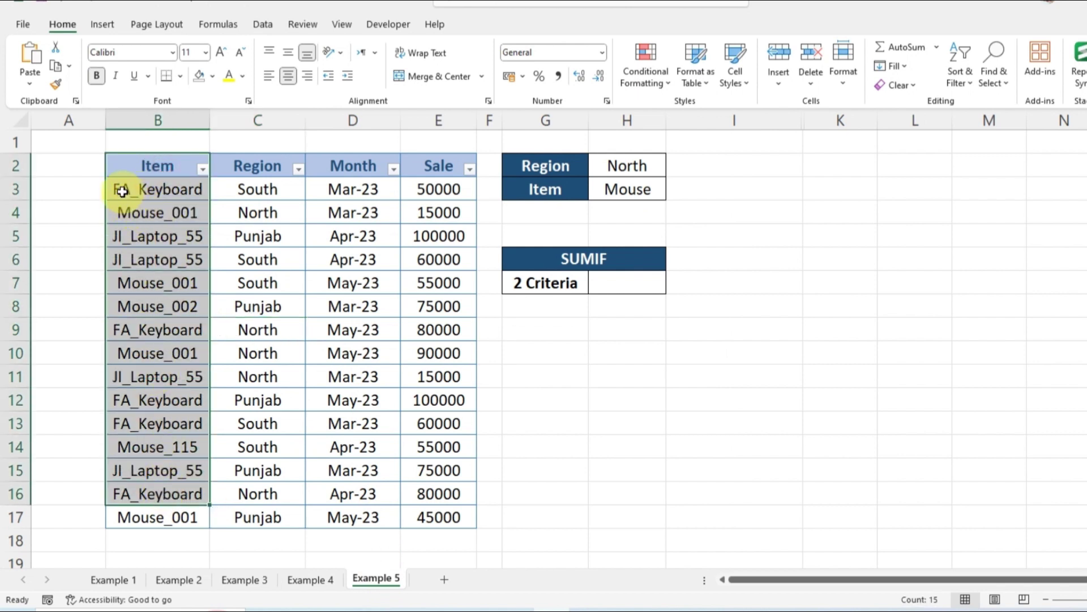
{"action": "left_click", "coordinate": [154, 218]}
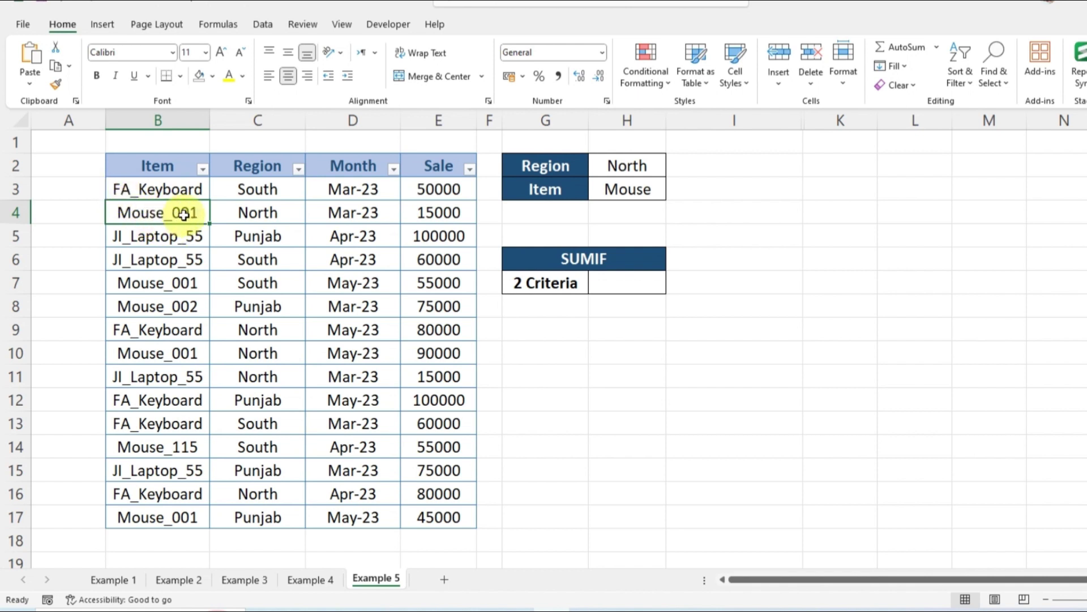
{"action": "left_click_drag", "start_coordinate": [182, 238], "coordinate": [185, 501]}
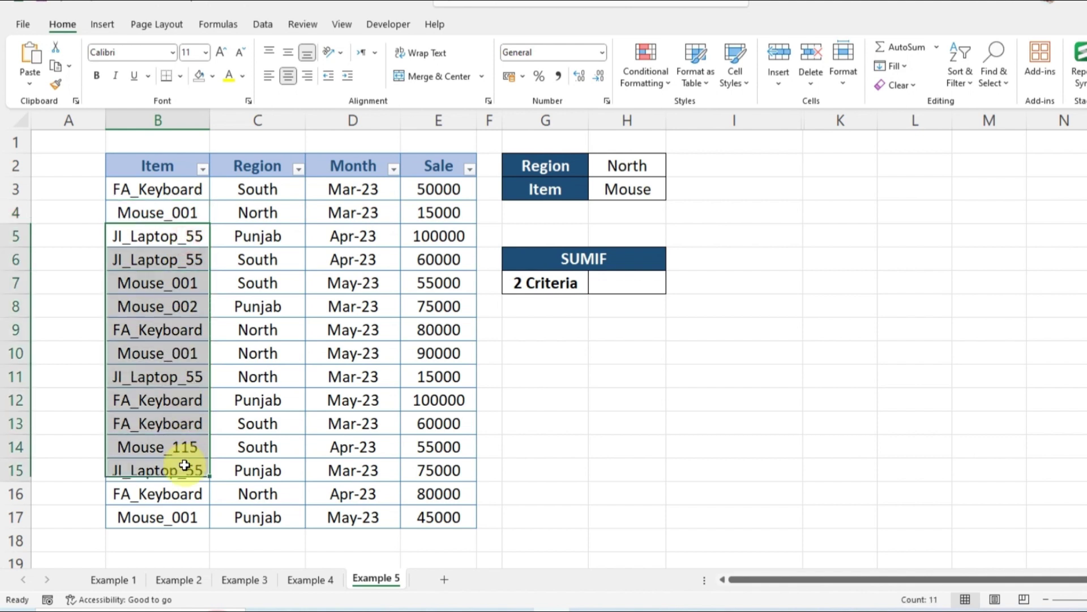
{"action": "left_click", "coordinate": [343, 306]}
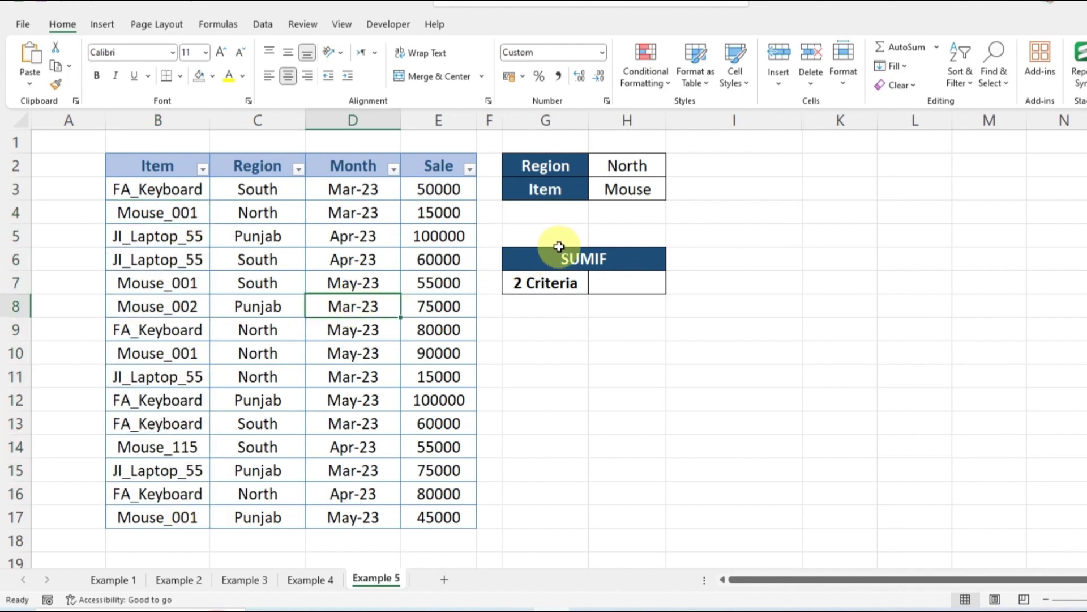
{"action": "left_click", "coordinate": [634, 191]}
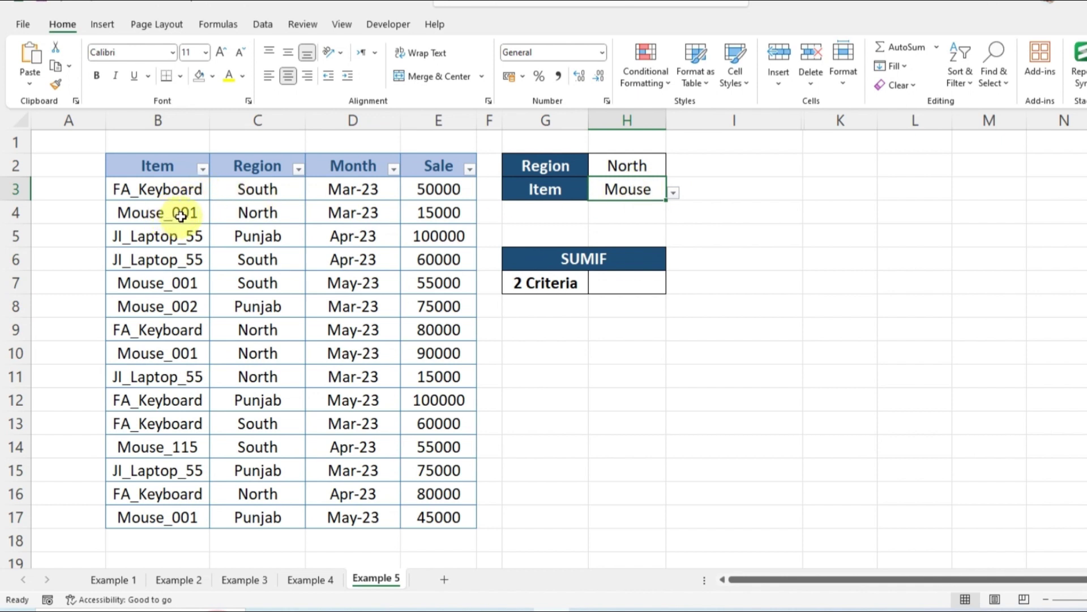
{"action": "left_click", "coordinate": [610, 283]}
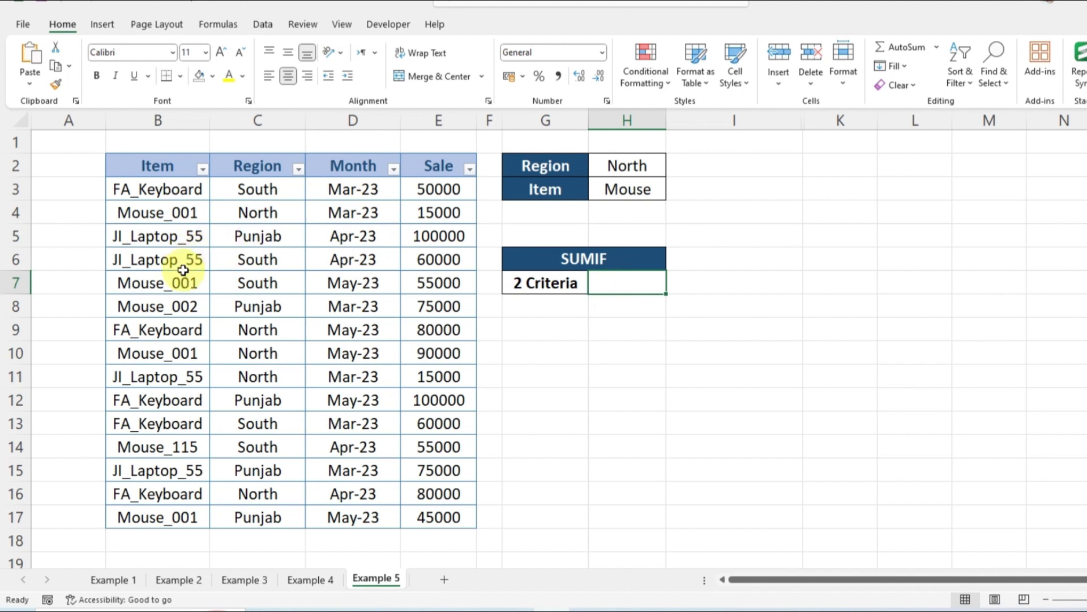
{"action": "left_click", "coordinate": [180, 306]}
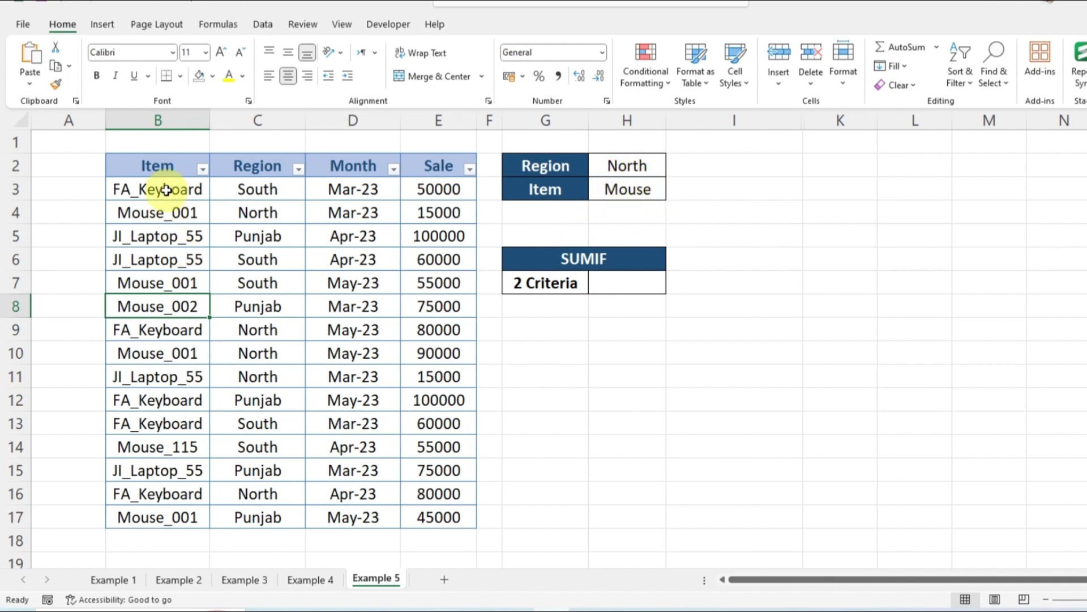
{"action": "left_click_drag", "start_coordinate": [161, 189], "coordinate": [166, 518]}
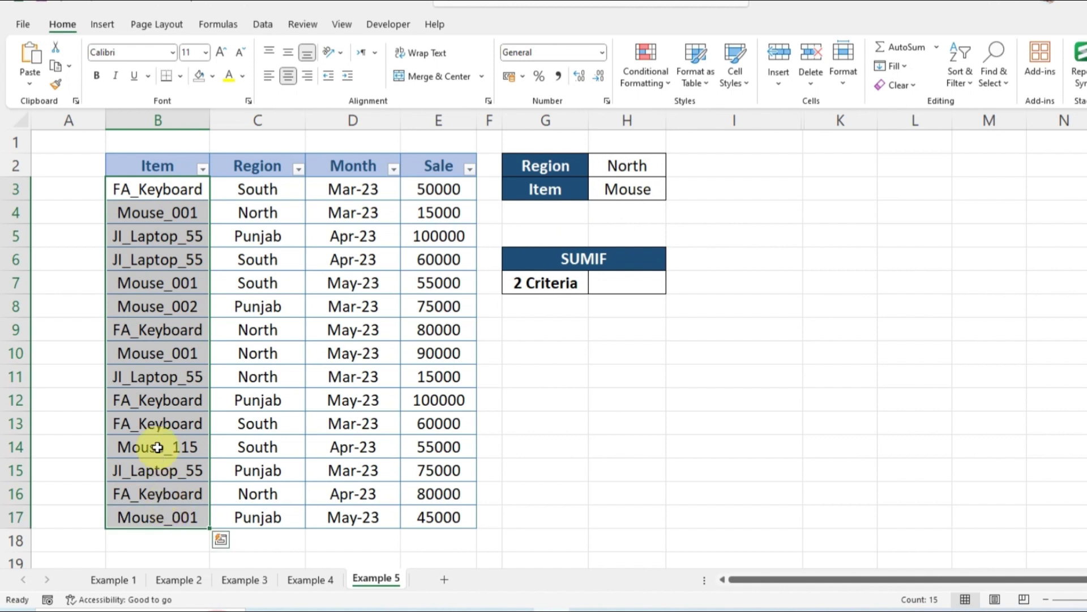
{"action": "left_click", "coordinate": [174, 353]}
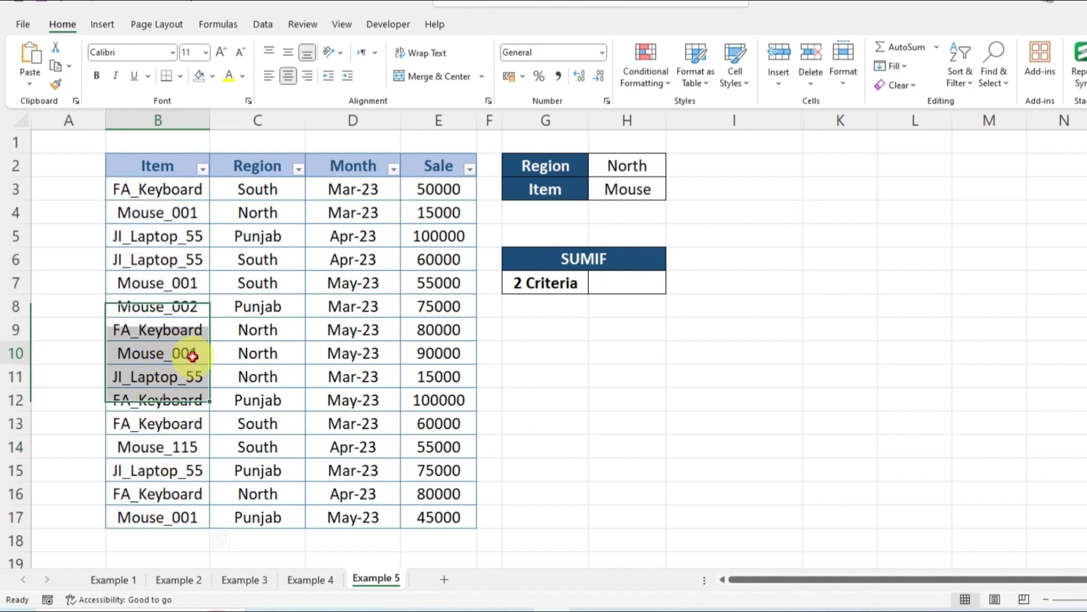
{"action": "left_click", "coordinate": [188, 448]}
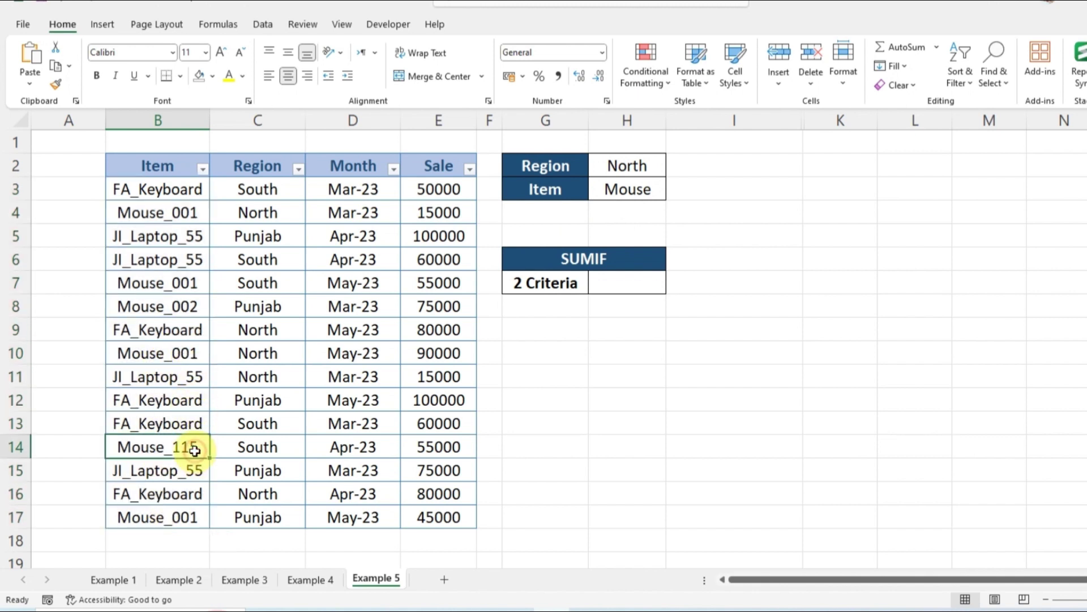
{"action": "left_click", "coordinate": [623, 282]}
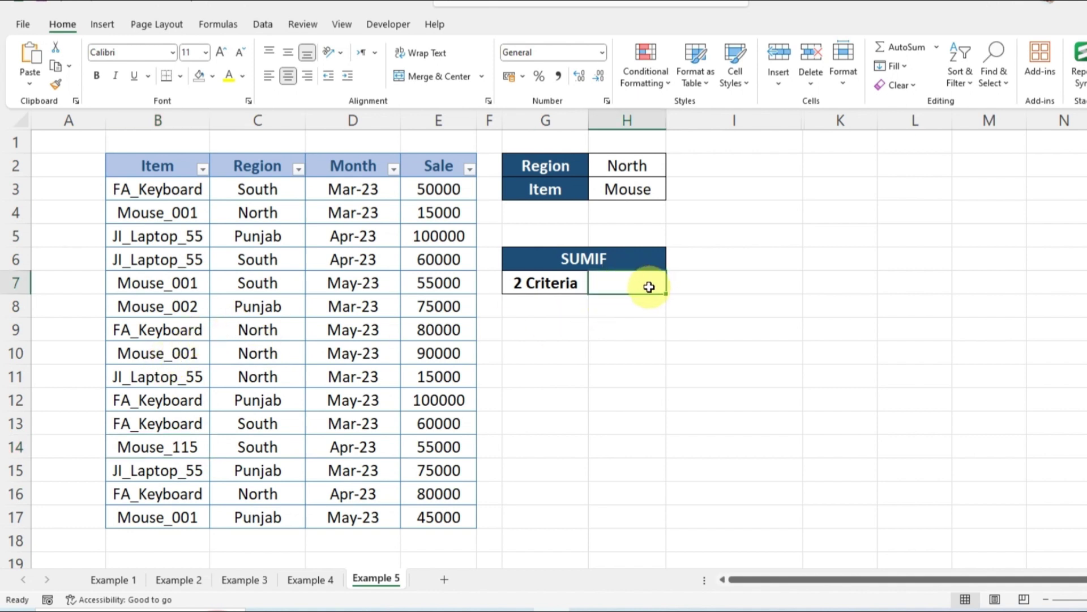
Step: In the 2 Criteria cell, start =SUMIFS summing E3:E17 where Region C3:C17 matches North in H2
{"action": "type", "text": "="}
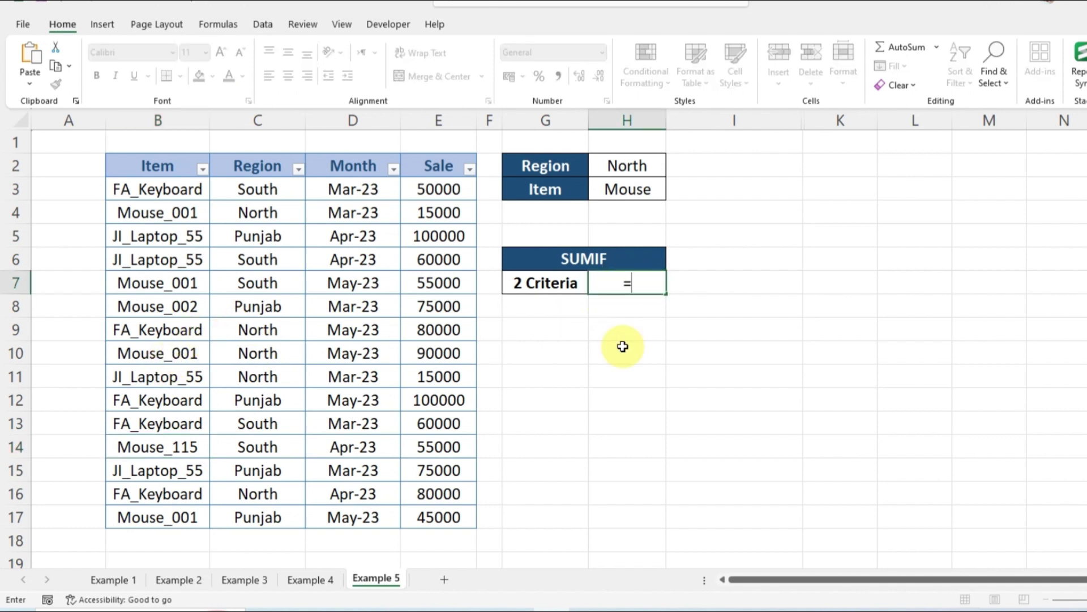
{"action": "type", "text": "sumifs"}
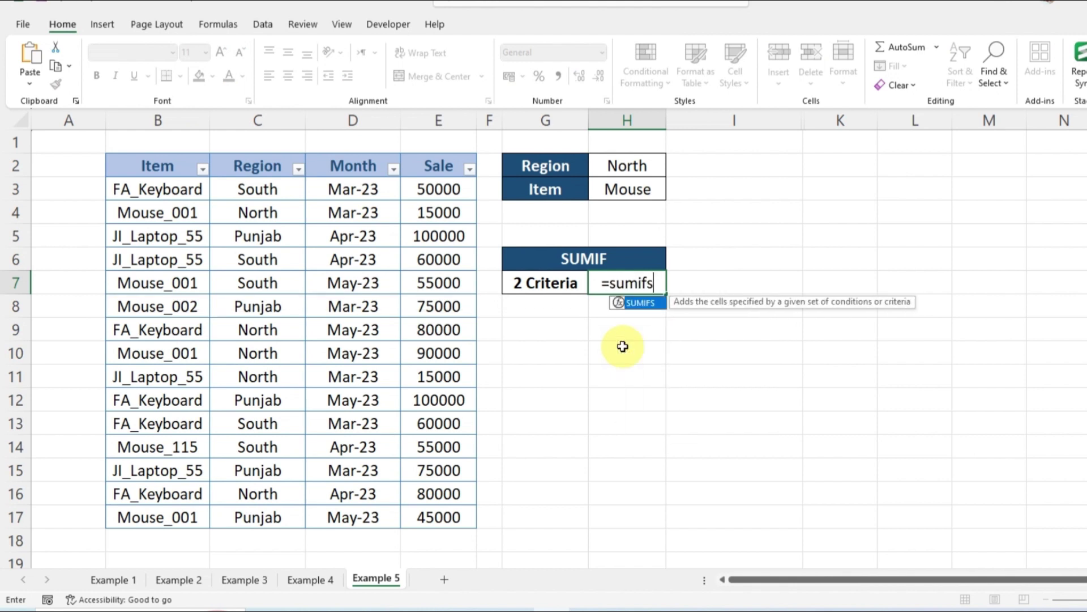
{"action": "type", "text": "("}
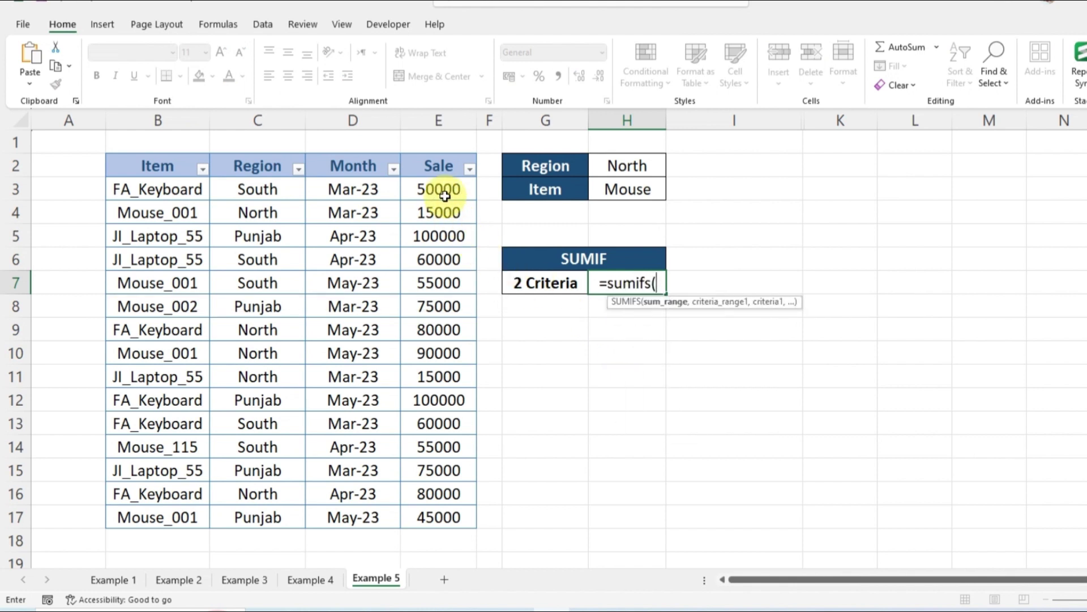
{"action": "left_click_drag", "start_coordinate": [439, 190], "coordinate": [444, 527]}
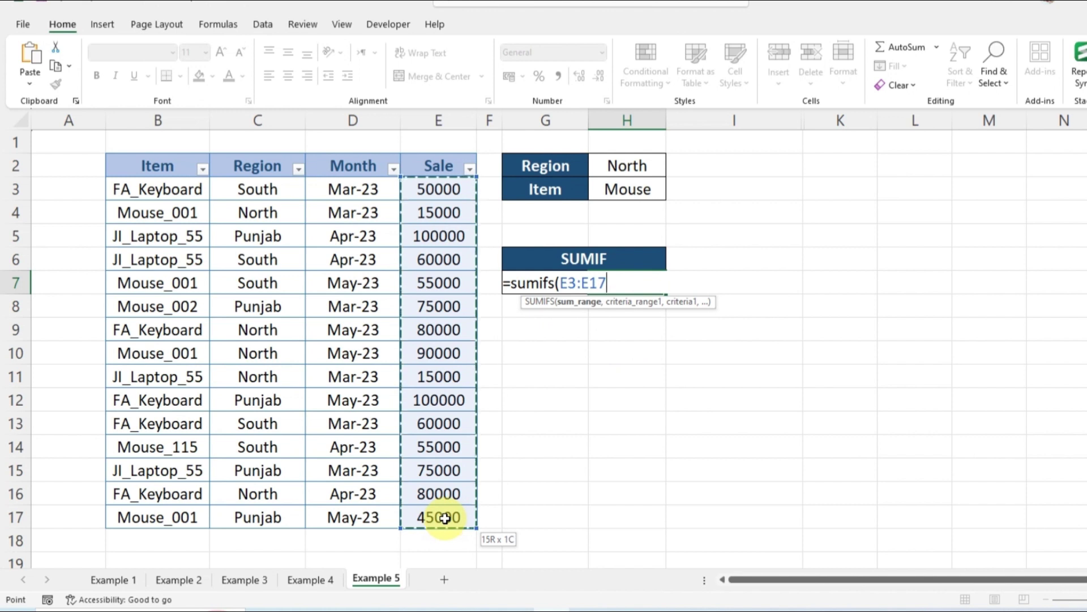
{"action": "type", "text": ","}
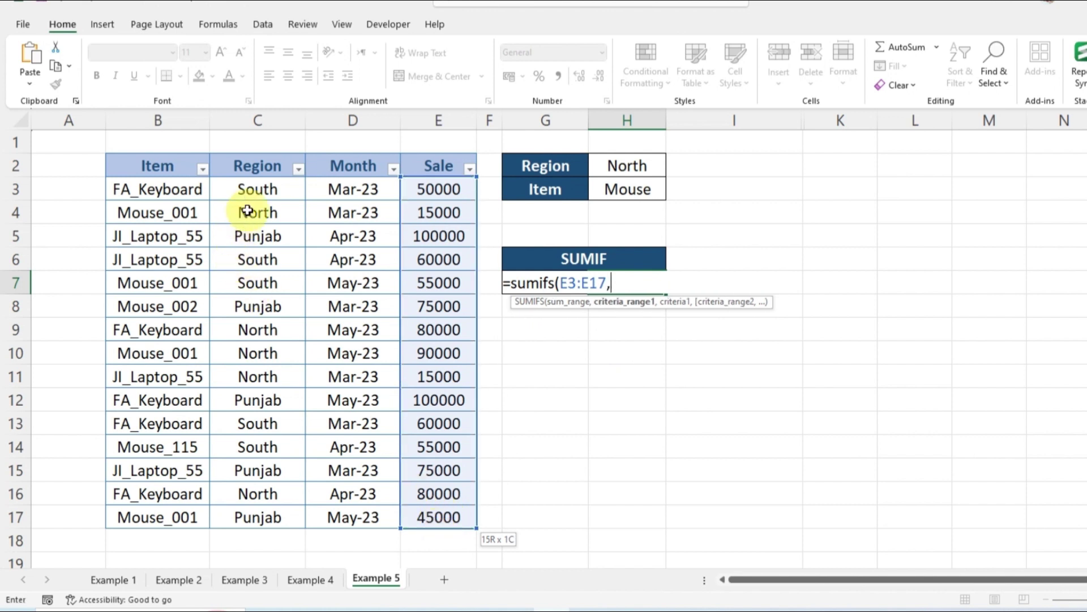
{"action": "left_click_drag", "start_coordinate": [257, 190], "coordinate": [258, 513]}
{"action": "type", "text": ","}
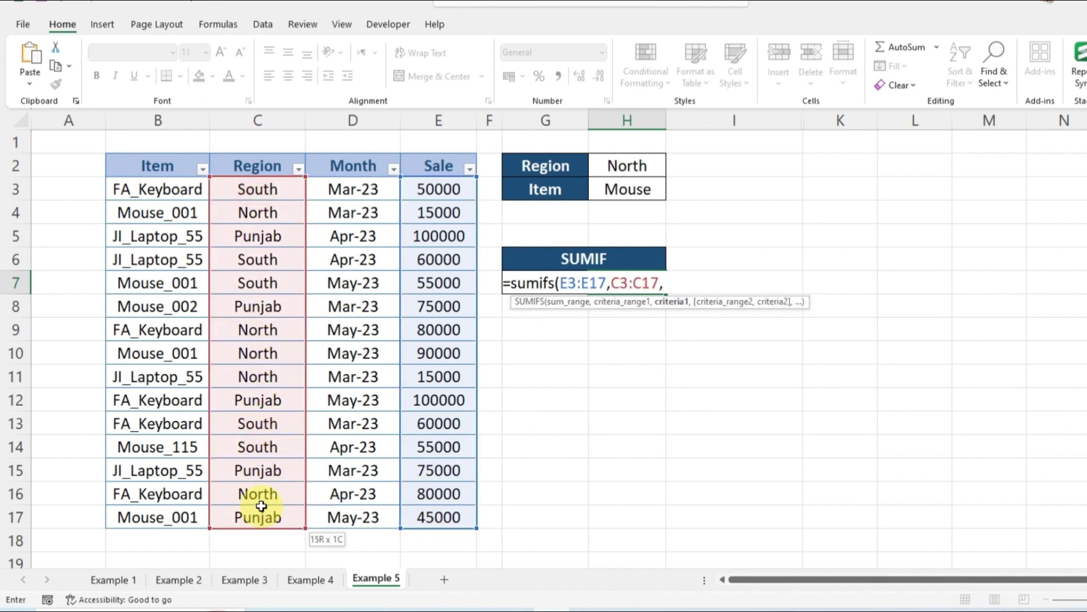
{"action": "left_click", "coordinate": [626, 164]}
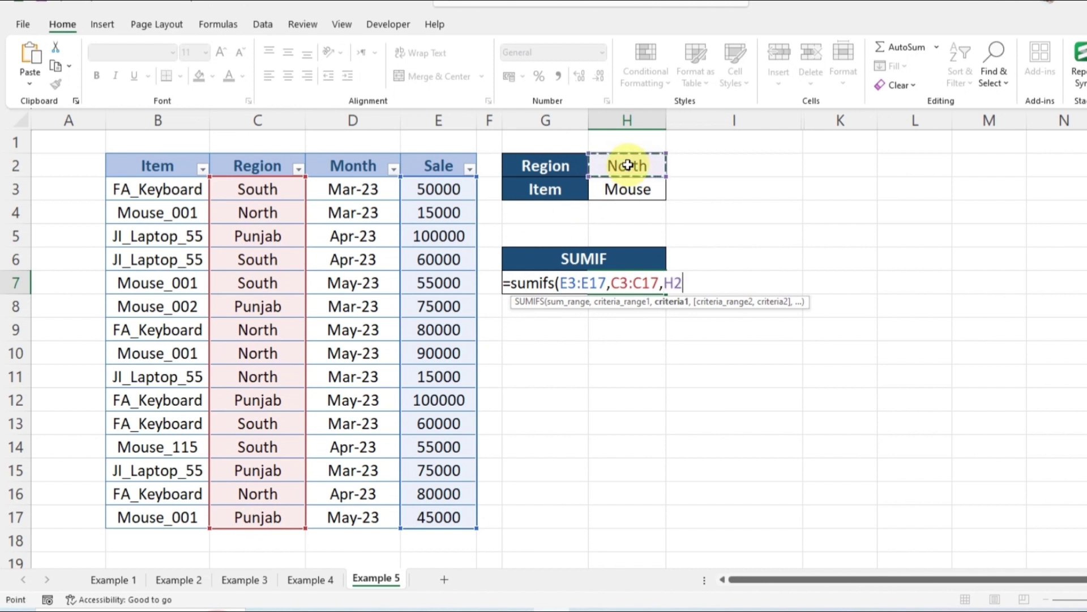
{"action": "type", "text": ","}
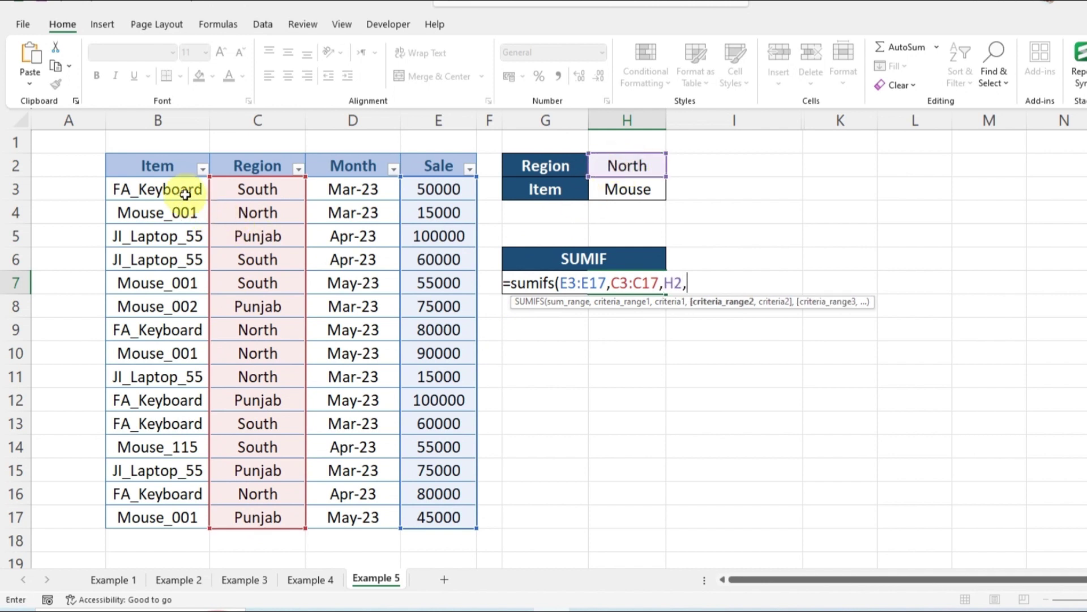
Step: Add the wildcard criterion B3:B17 matching "*"&H3&"*" for Mouse items, giving 105000
{"action": "left_click_drag", "start_coordinate": [182, 192], "coordinate": [181, 513]}
{"action": "type", "text": ","}
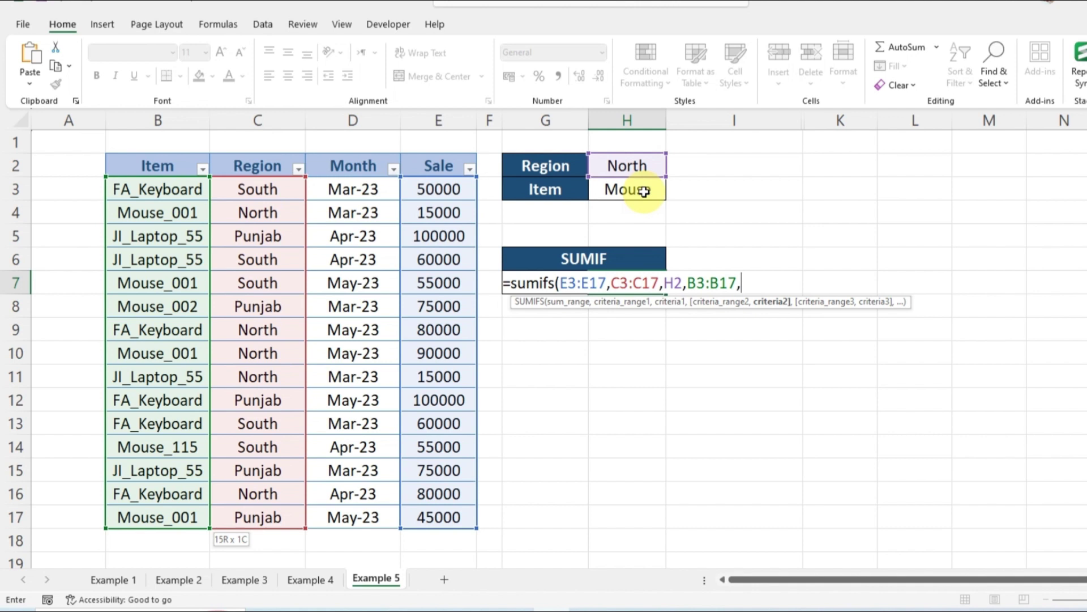
{"action": "type", "text": "\"*\""}
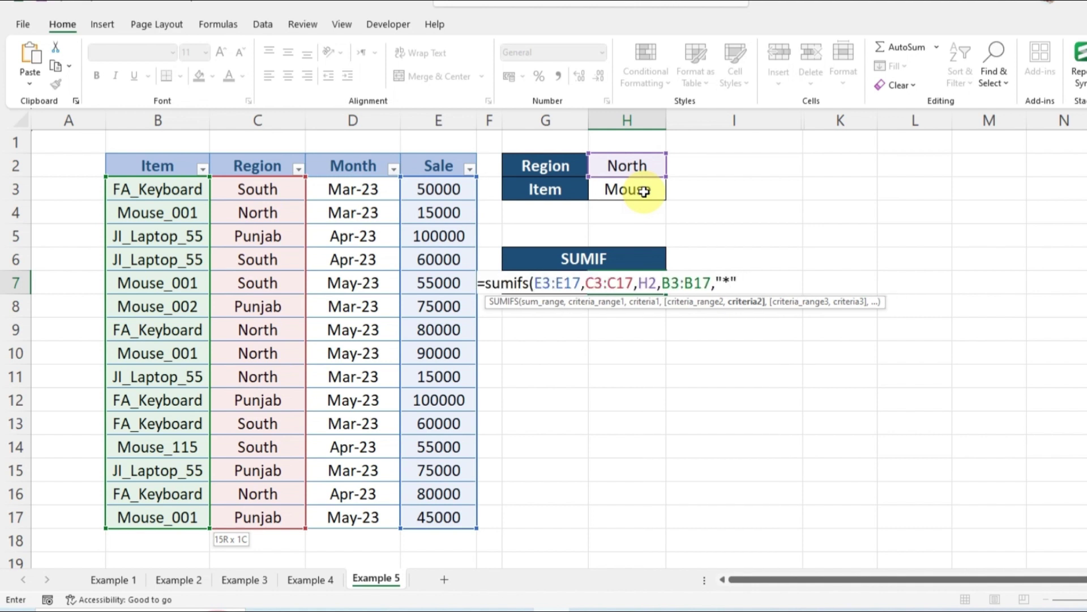
{"action": "type", "text": "&"}
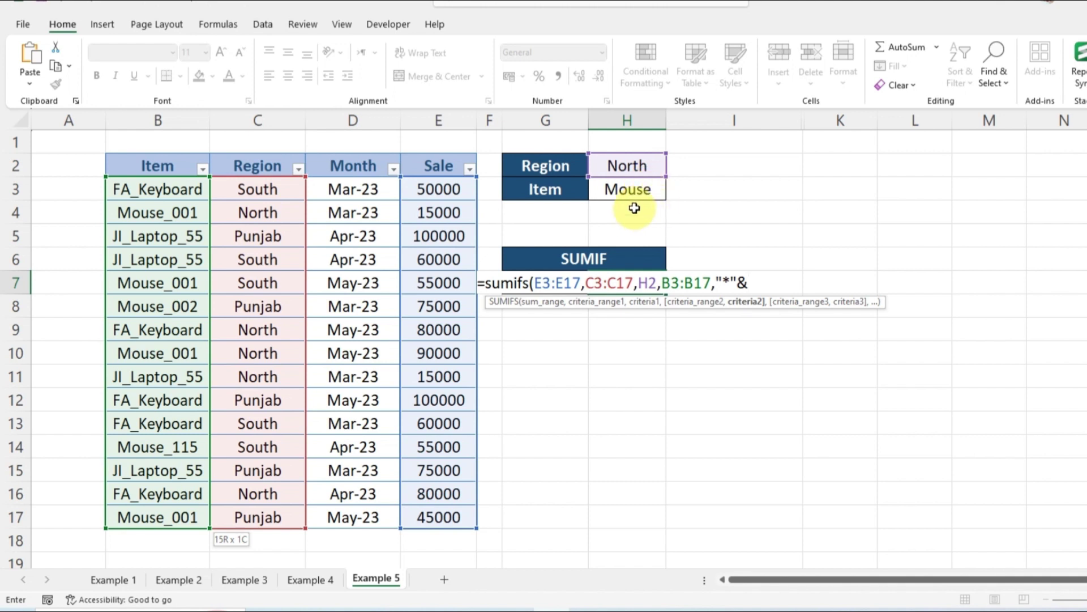
{"action": "left_click", "coordinate": [638, 193]}
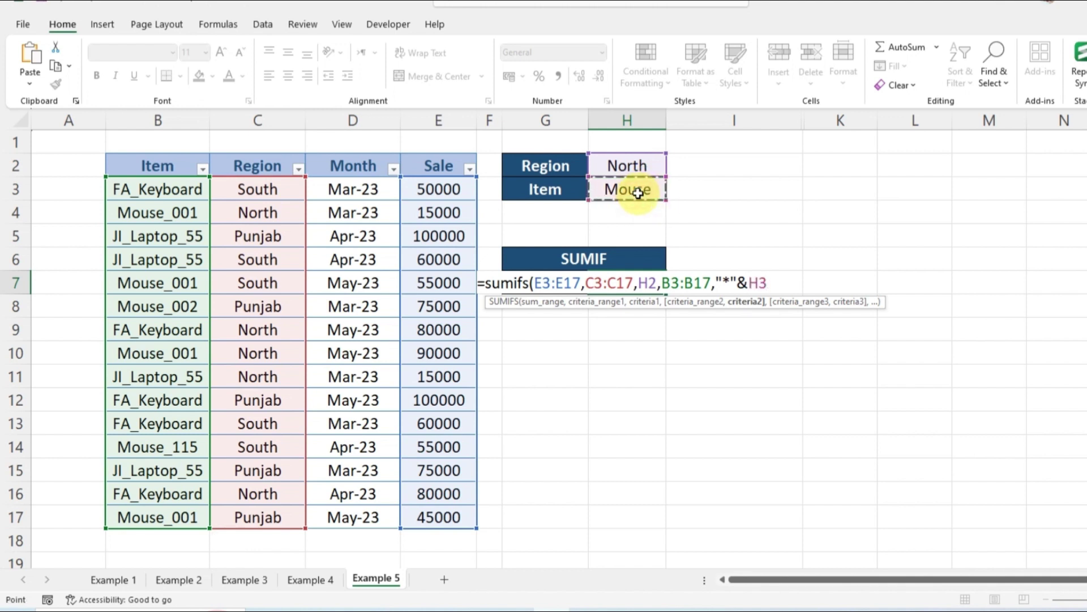
{"action": "type", "text": "&"}
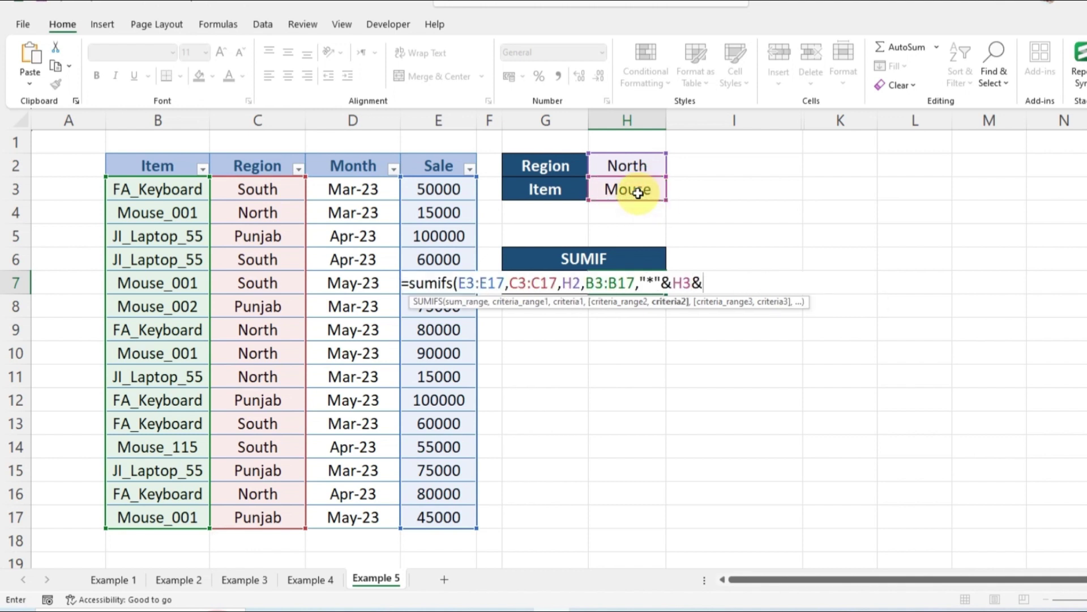
{"action": "type", "text": "\"*\""}
{"action": "type", "text": ")"}
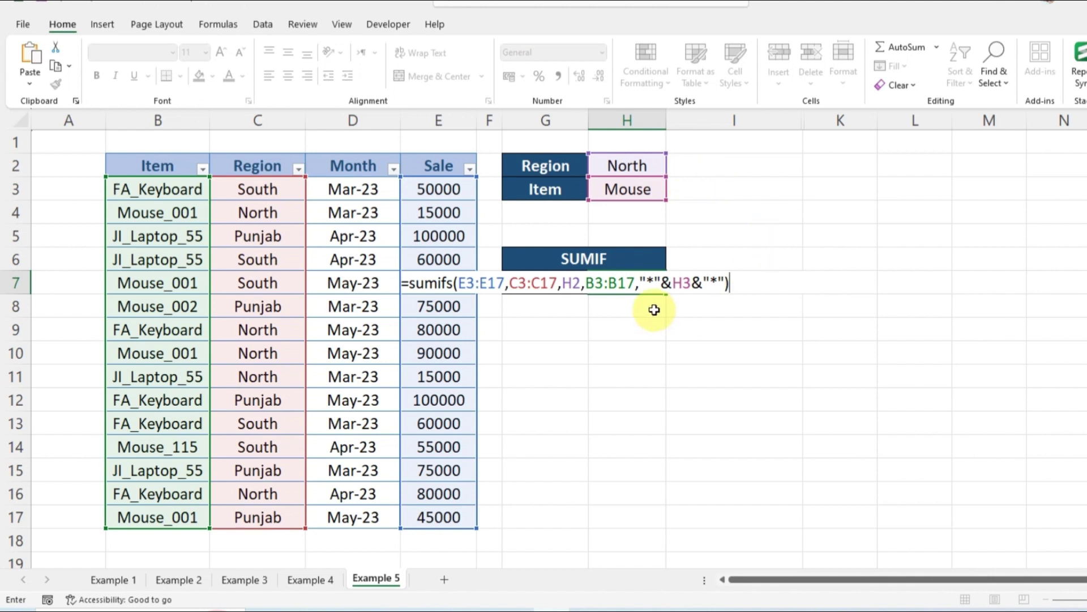
{"action": "key", "text": "Return"}
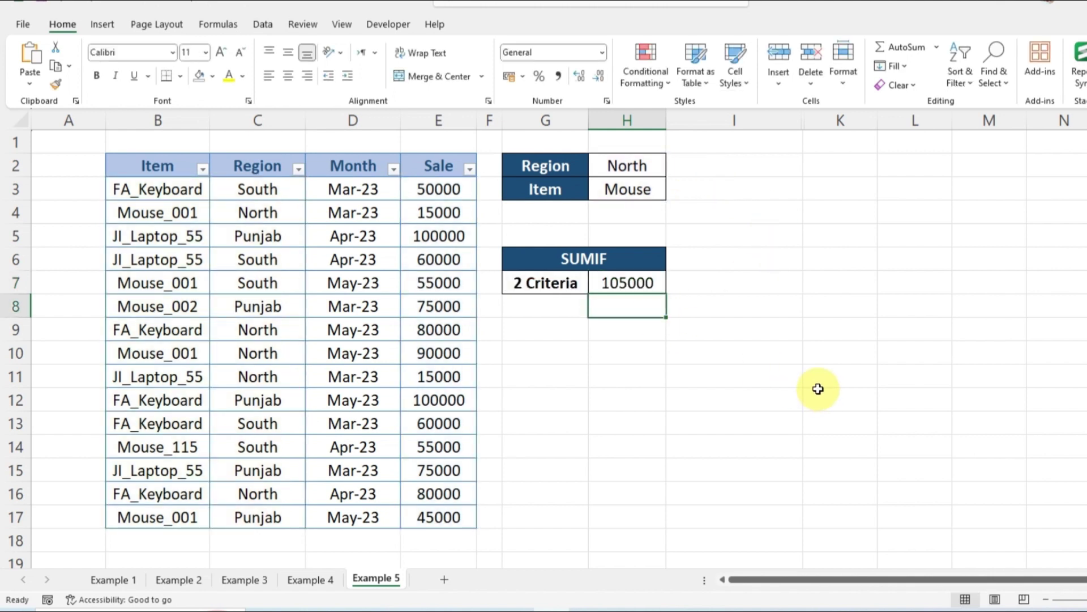
{"action": "left_click", "coordinate": [621, 286]}
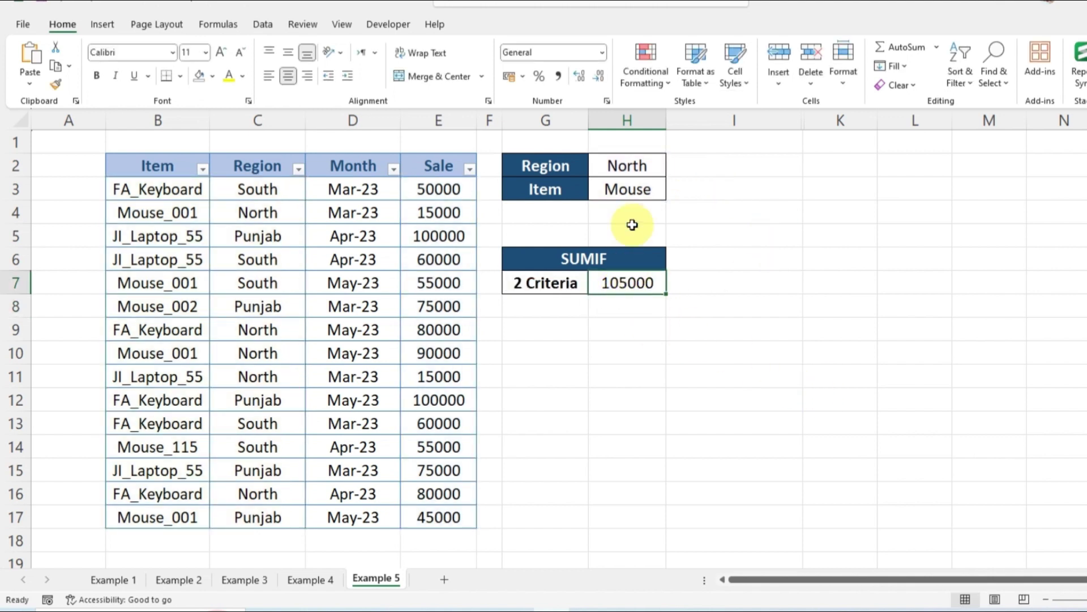
{"action": "left_click", "coordinate": [640, 190]}
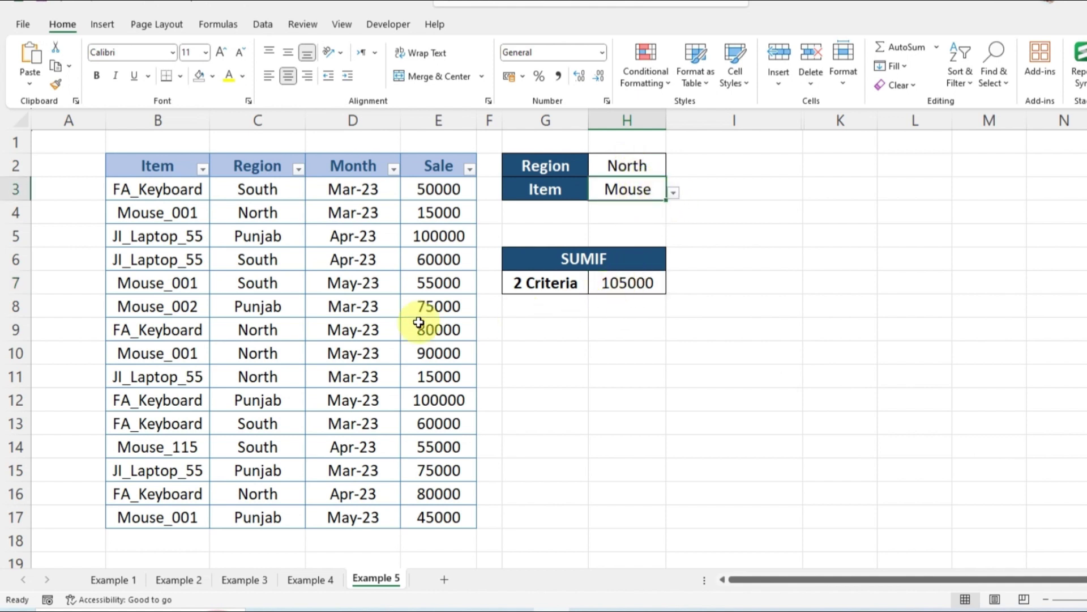
{"action": "left_click_drag", "start_coordinate": [184, 190], "coordinate": [159, 513]}
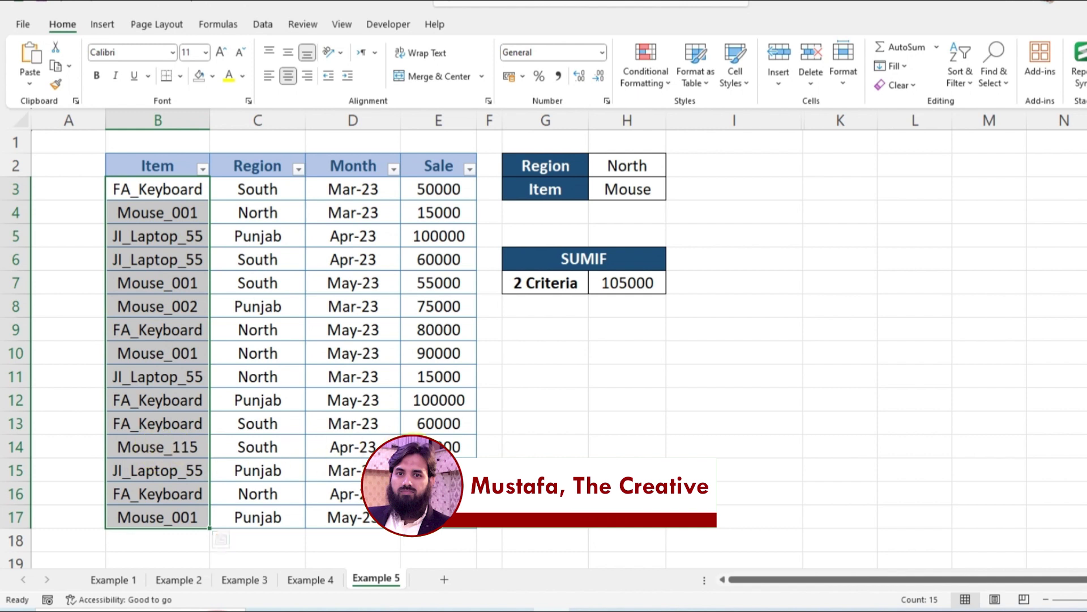
{"action": "left_click", "coordinate": [644, 282]}
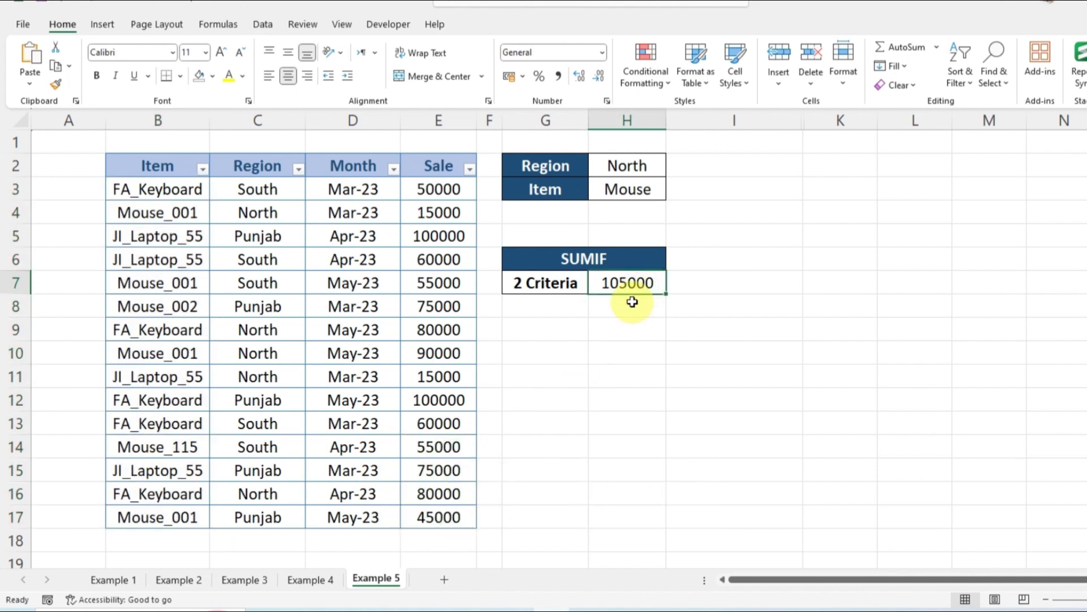
{"action": "left_click", "coordinate": [614, 338]}
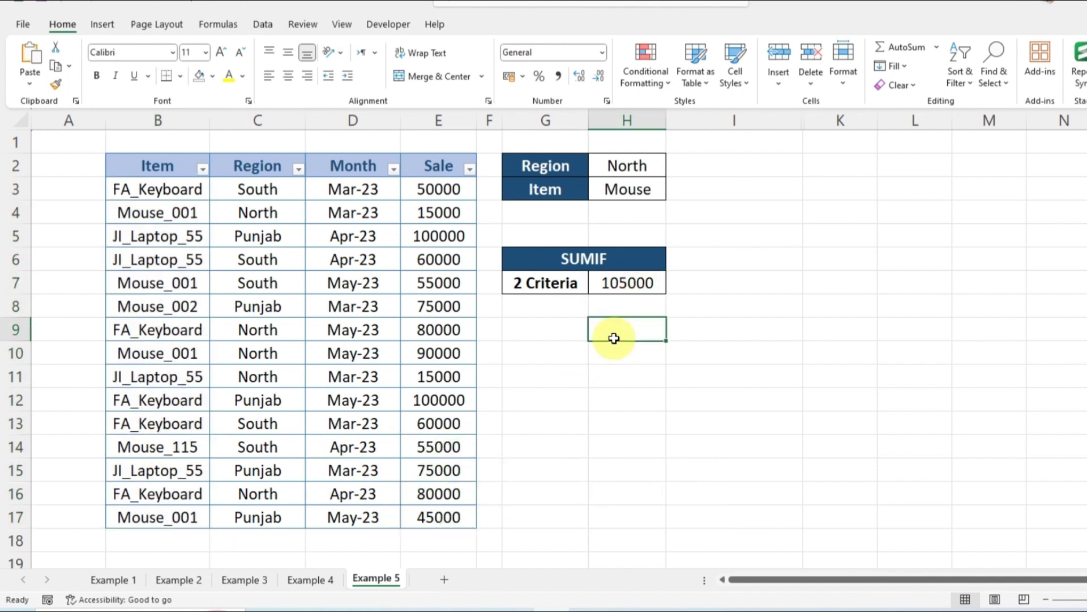